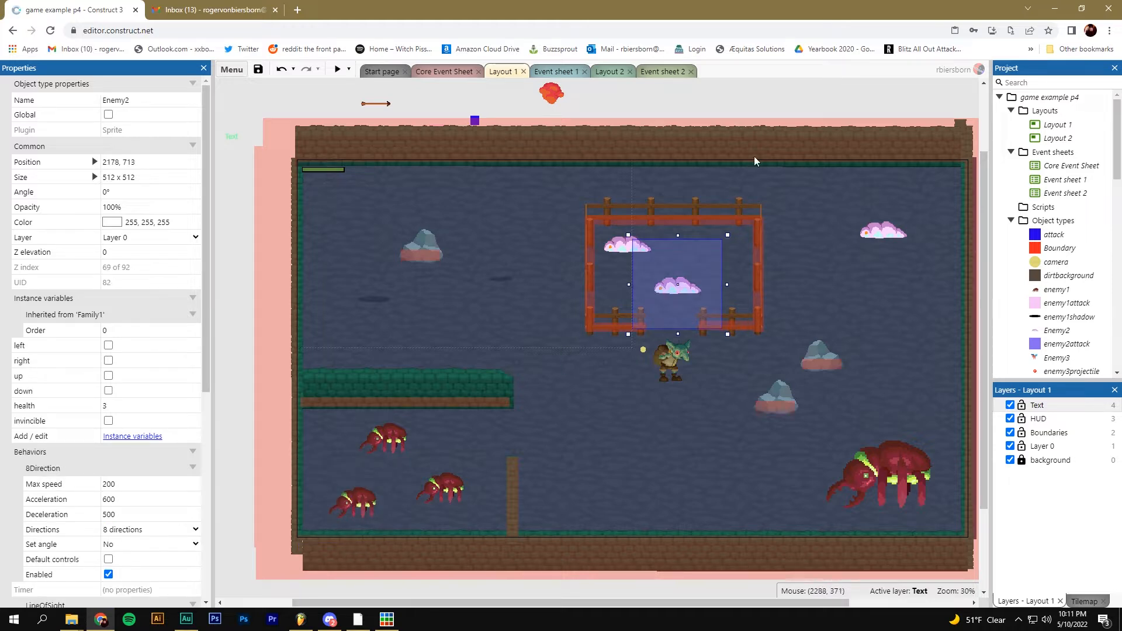
Switch the editor from Layout 1 to the Layout 2 corridor level
click(611, 71)
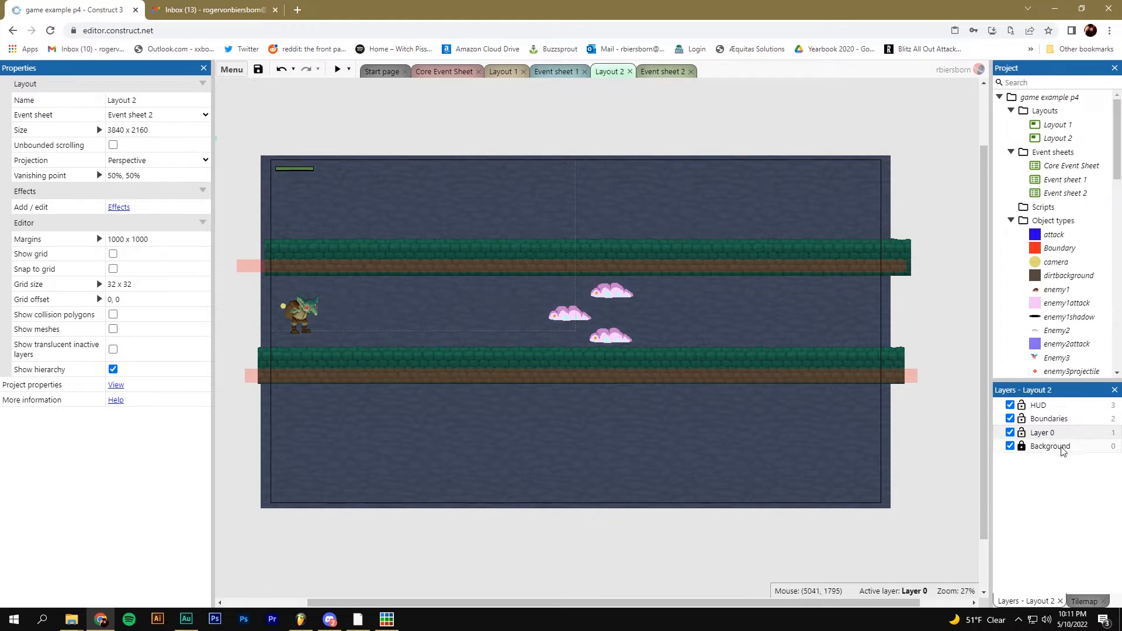
Insert a new Sprite object named door on Layer 0 of Layout 2
click(1045, 435)
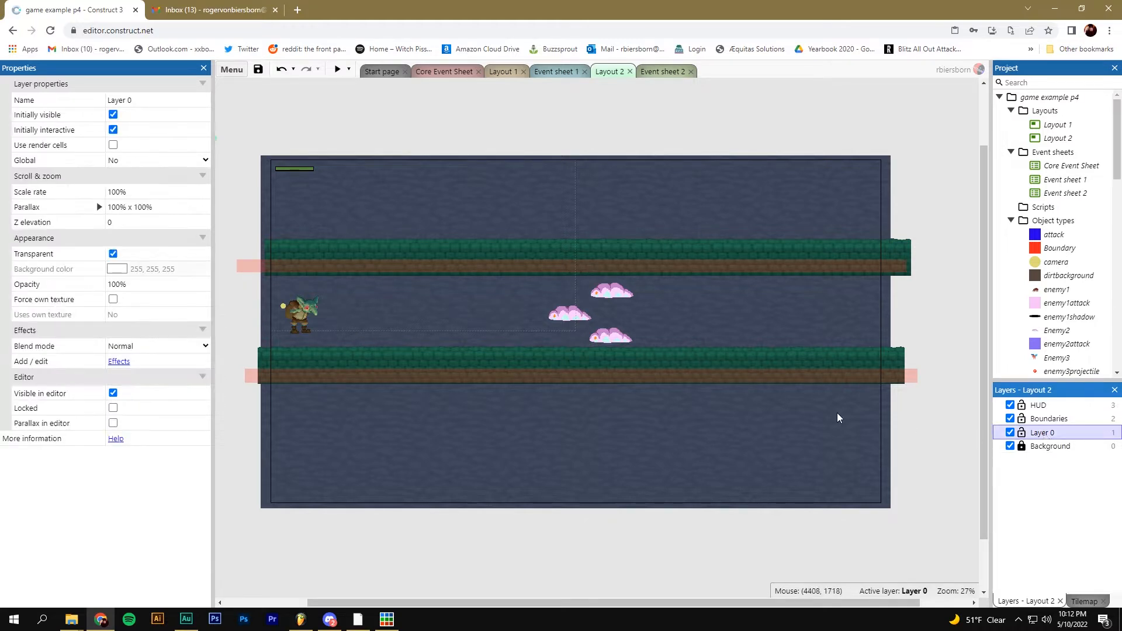
right_click(416, 301)
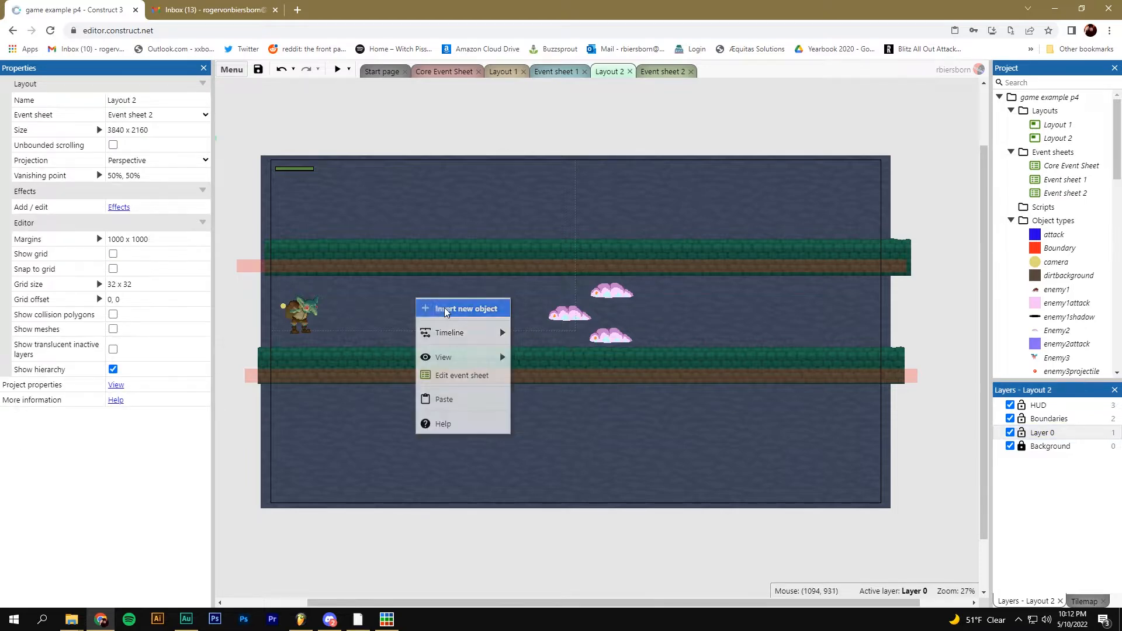
click(447, 309)
scroll(592, 380, down, 5)
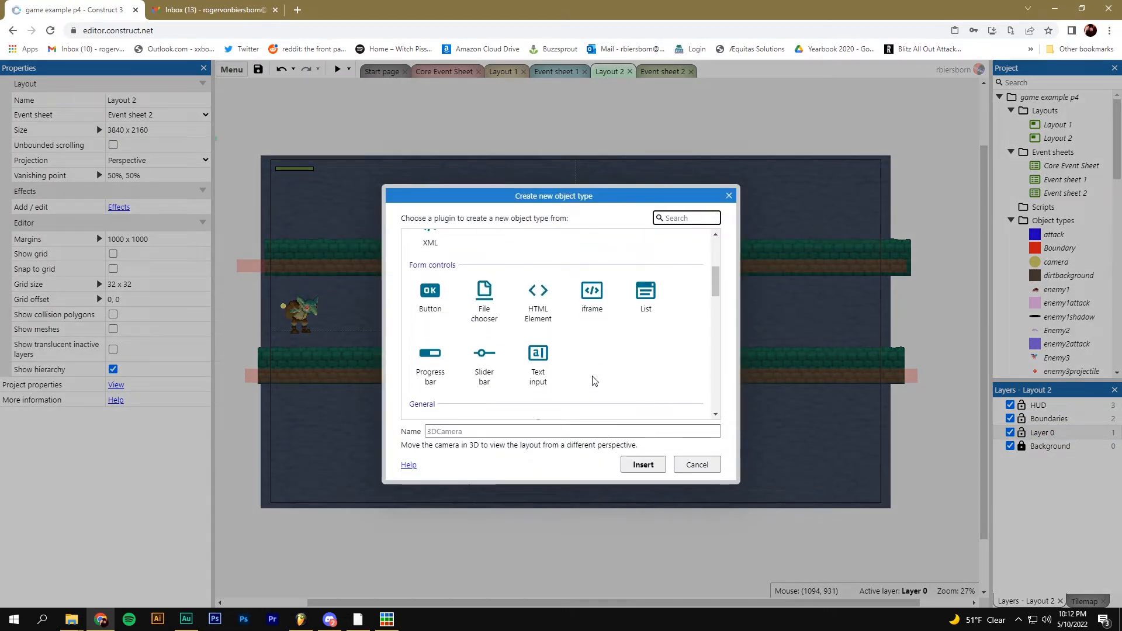
click(592, 319)
click(508, 430)
text(door)
key(Return)
click(475, 311)
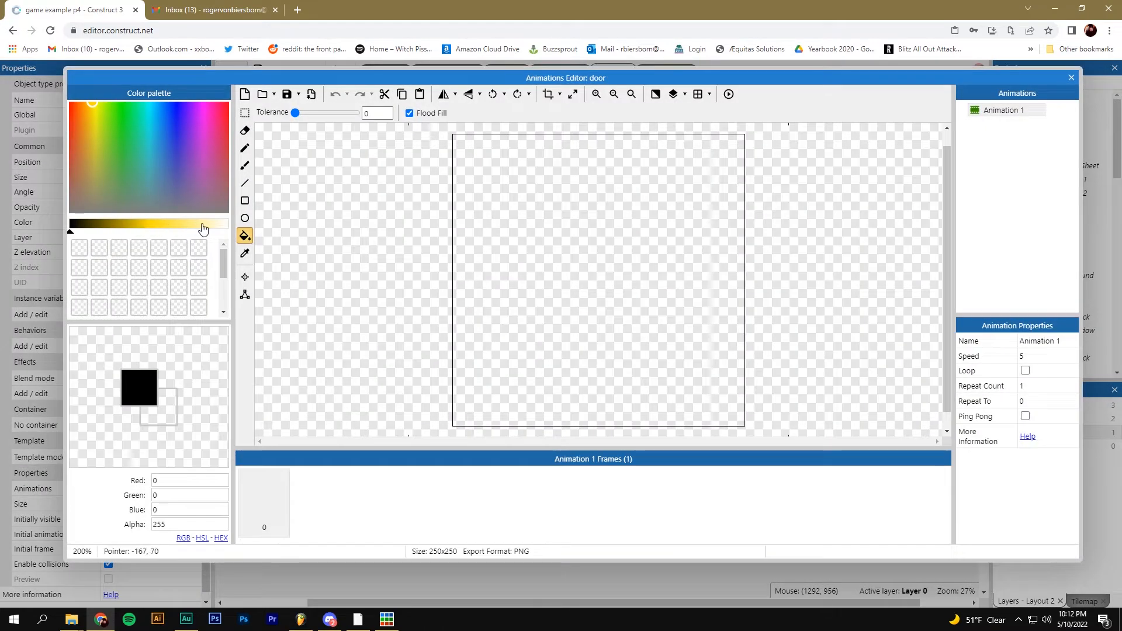
Flood-fill the door sprite's empty frame with solid yellow
click(147, 228)
click(556, 198)
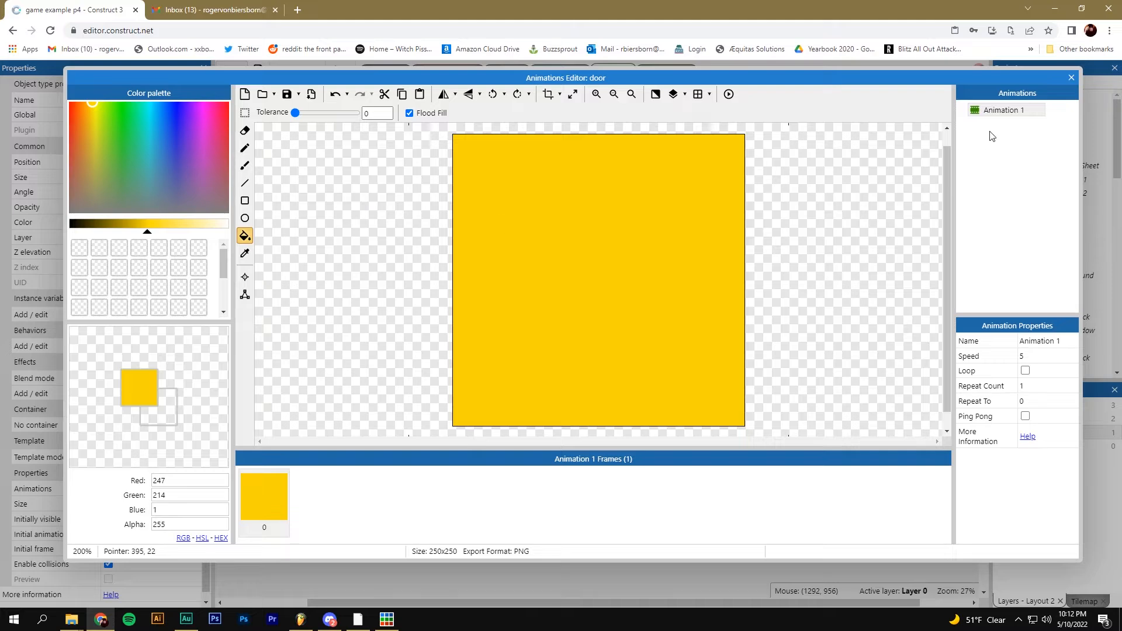
click(1071, 77)
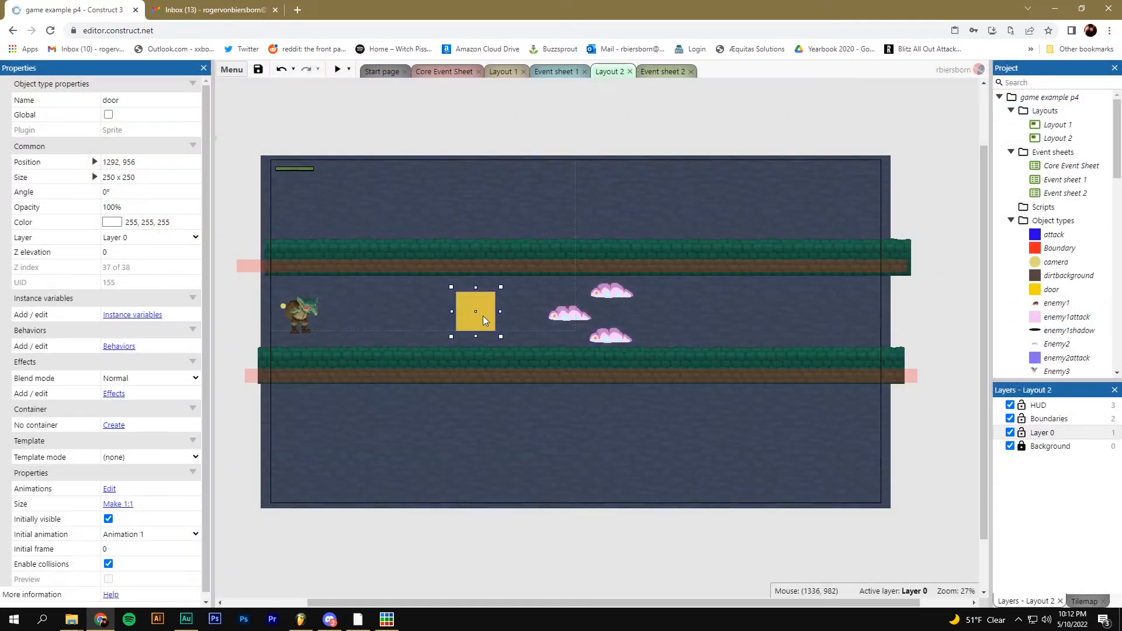
Place the yellow door at the corridor's right exit, adjust the goblin, then open Event sheet 2
drag(497, 298, 915, 352)
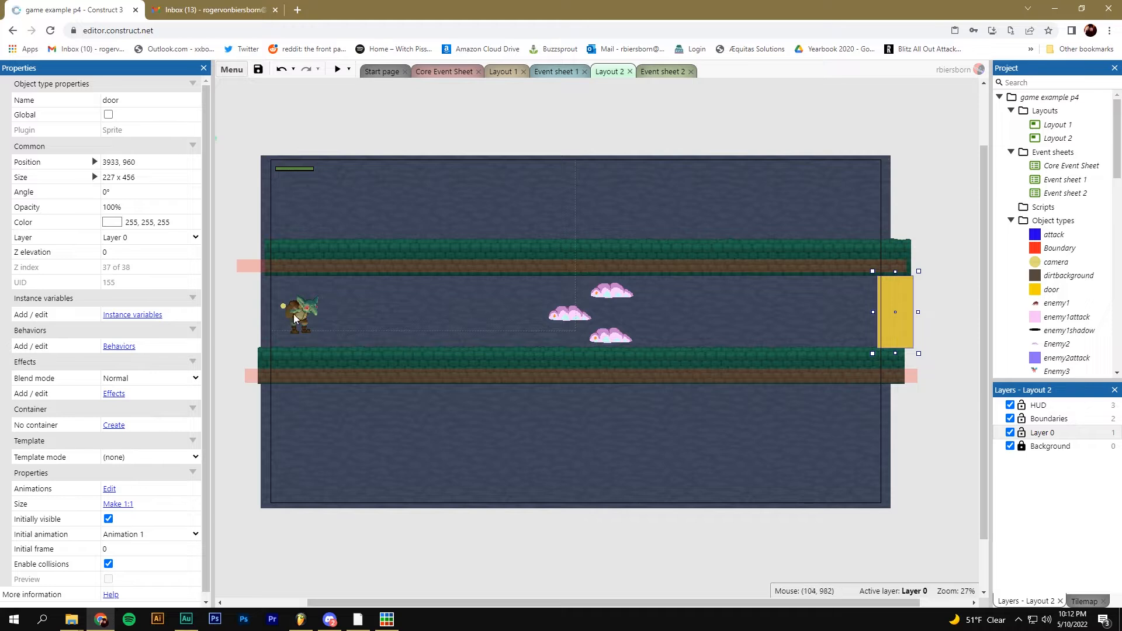
mouse_move(314, 310)
mouse_down()
mouse_move(898, 310)
mouse_move(433, 304)
mouse_move(309, 317)
mouse_up()
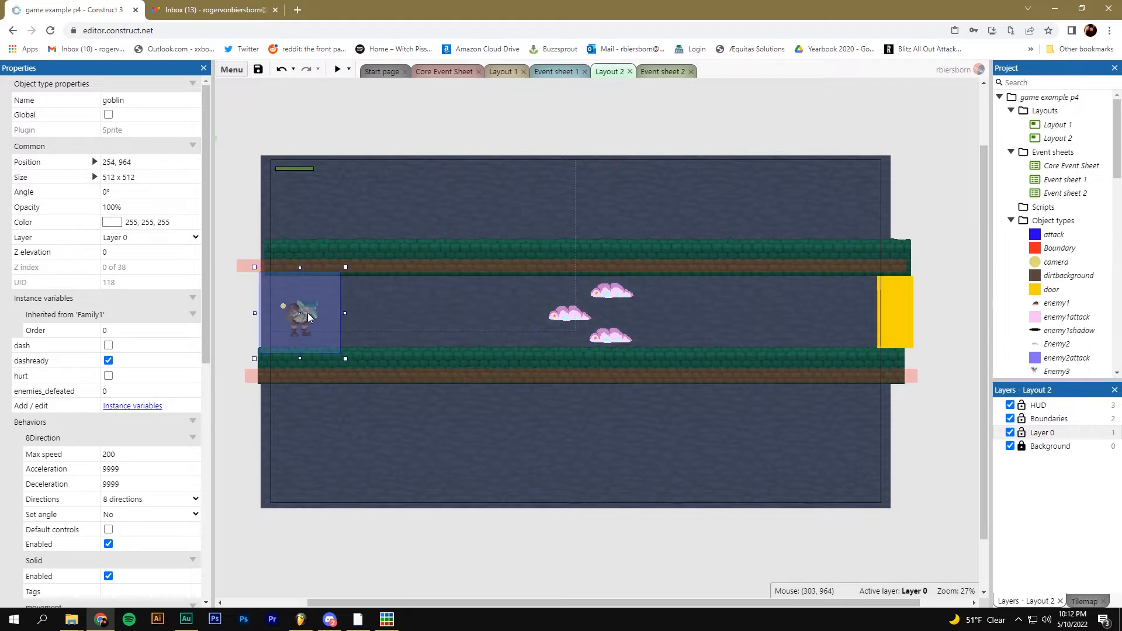
click(886, 292)
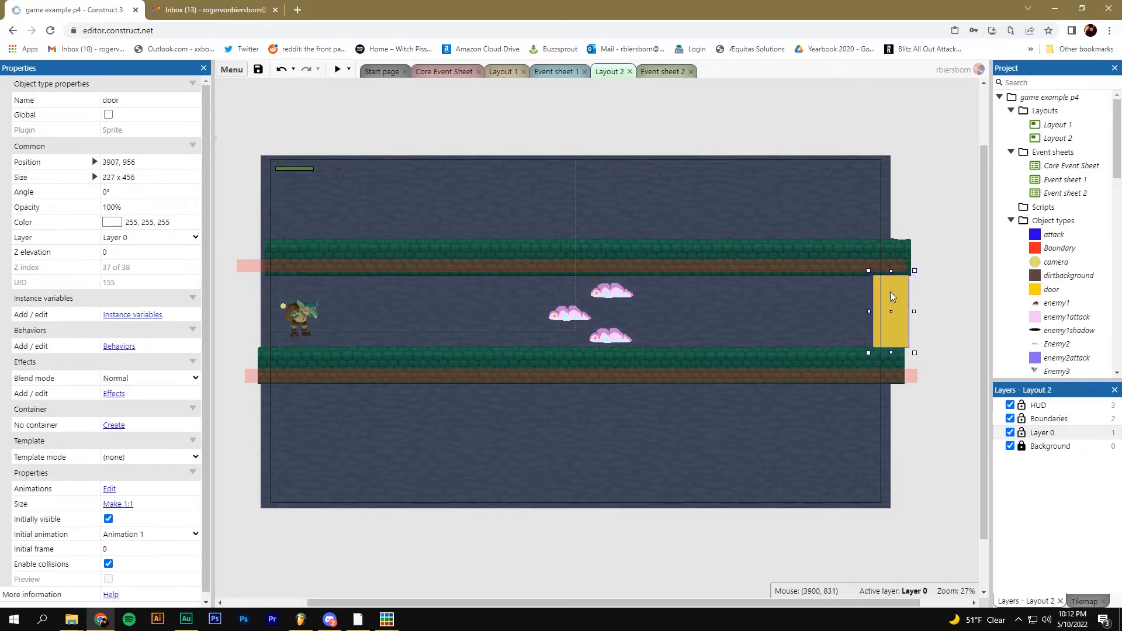
drag(893, 291, 896, 296)
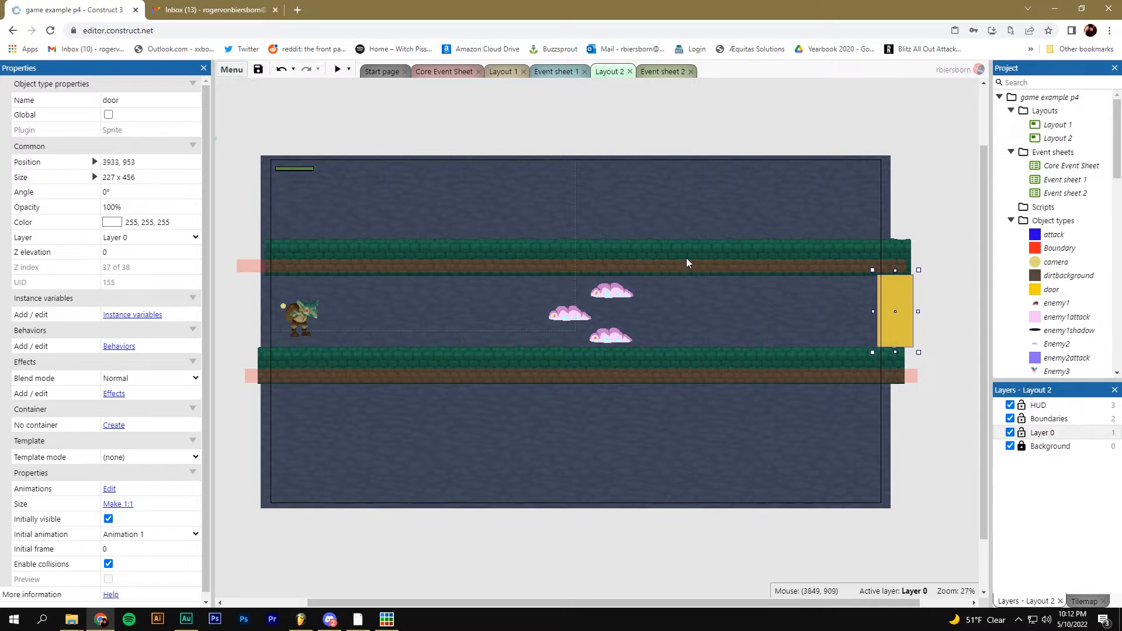
click(647, 72)
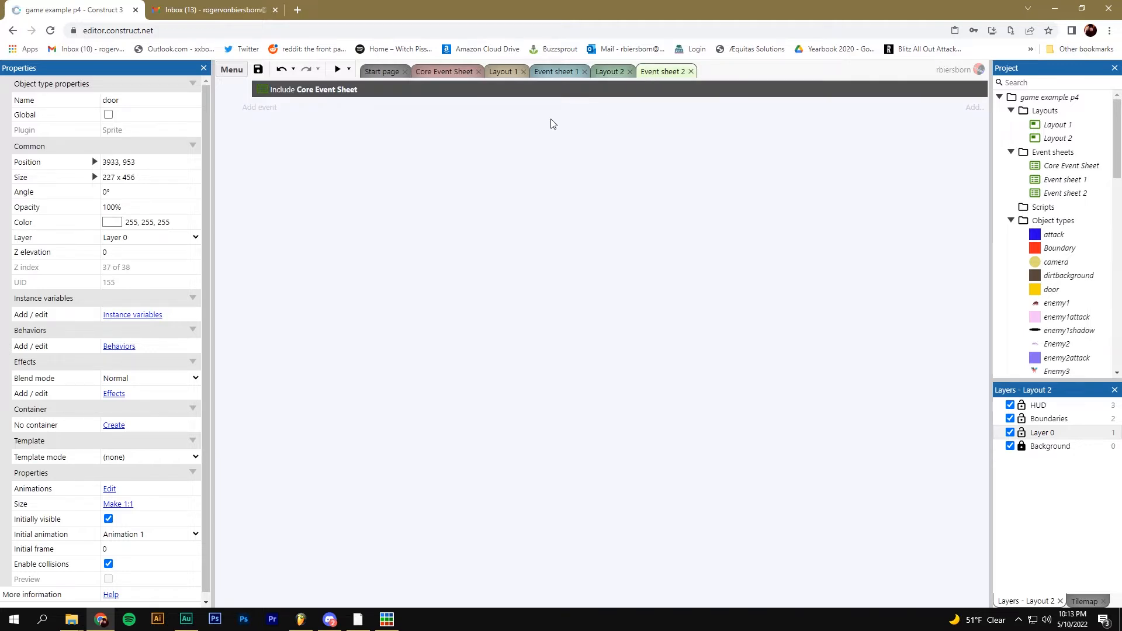
Add an event condition: goblin On collision with another object, target door
click(260, 109)
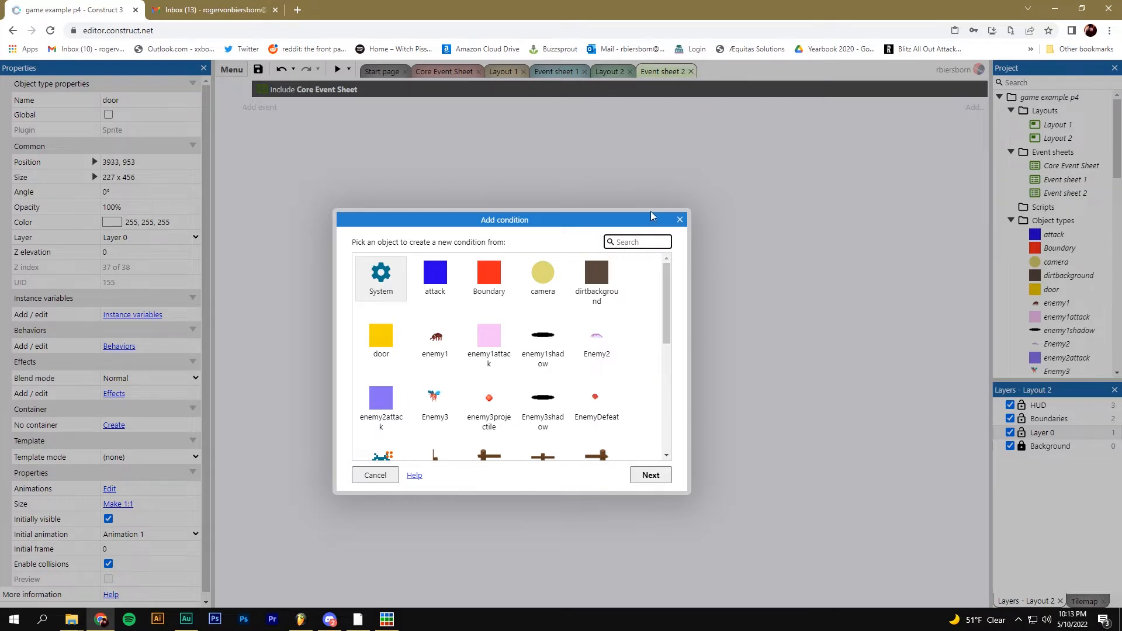
drag(666, 284, 667, 357)
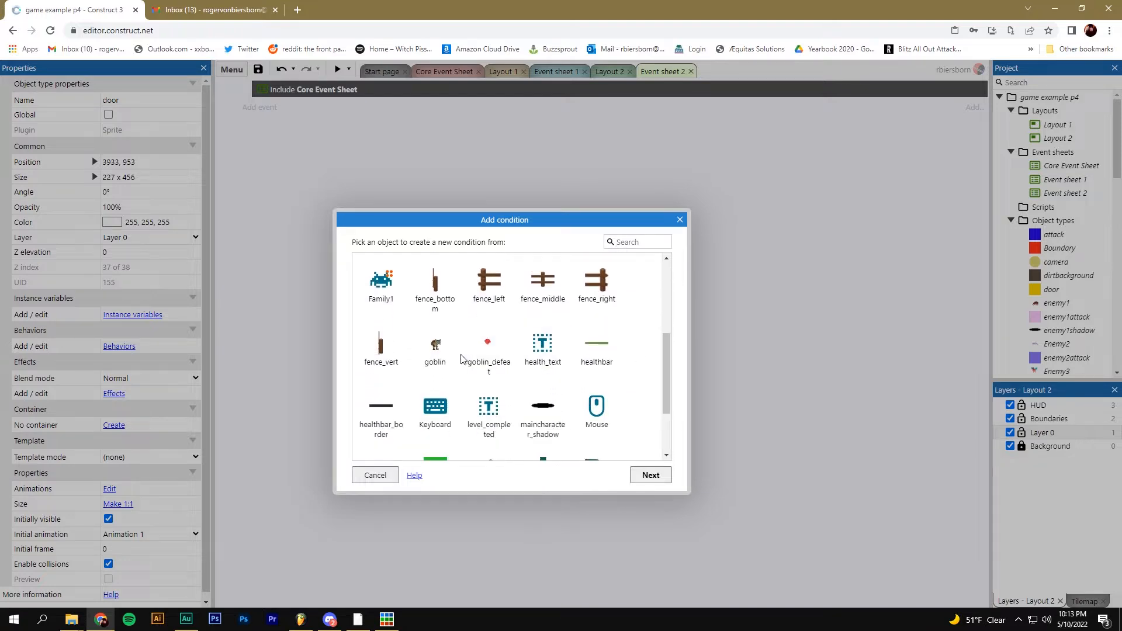
double_click(439, 359)
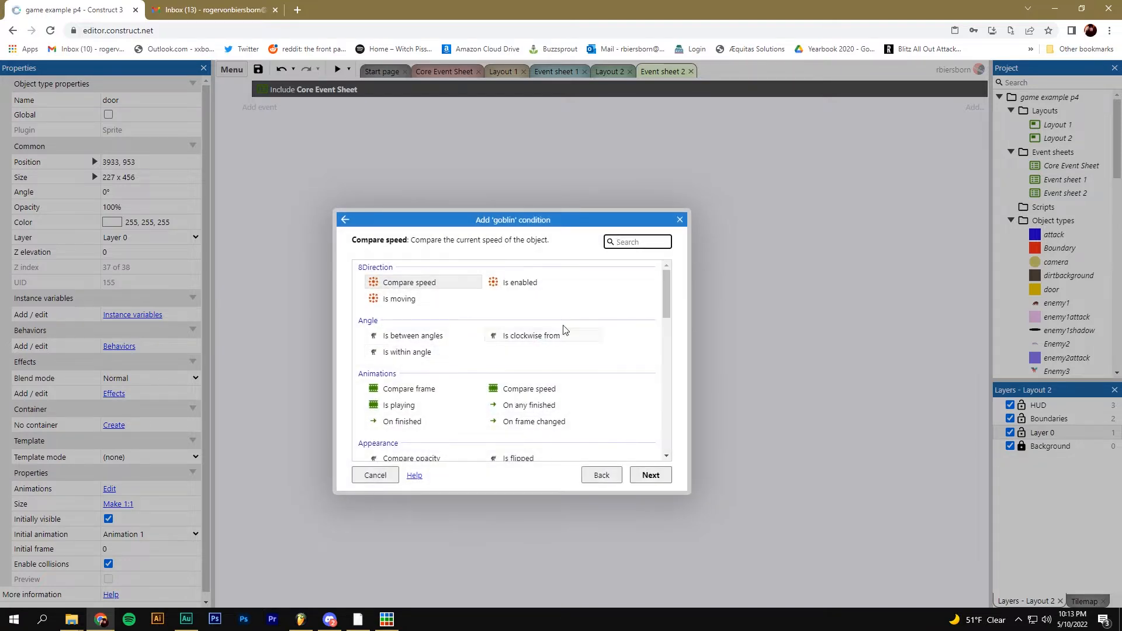
drag(663, 281, 663, 323)
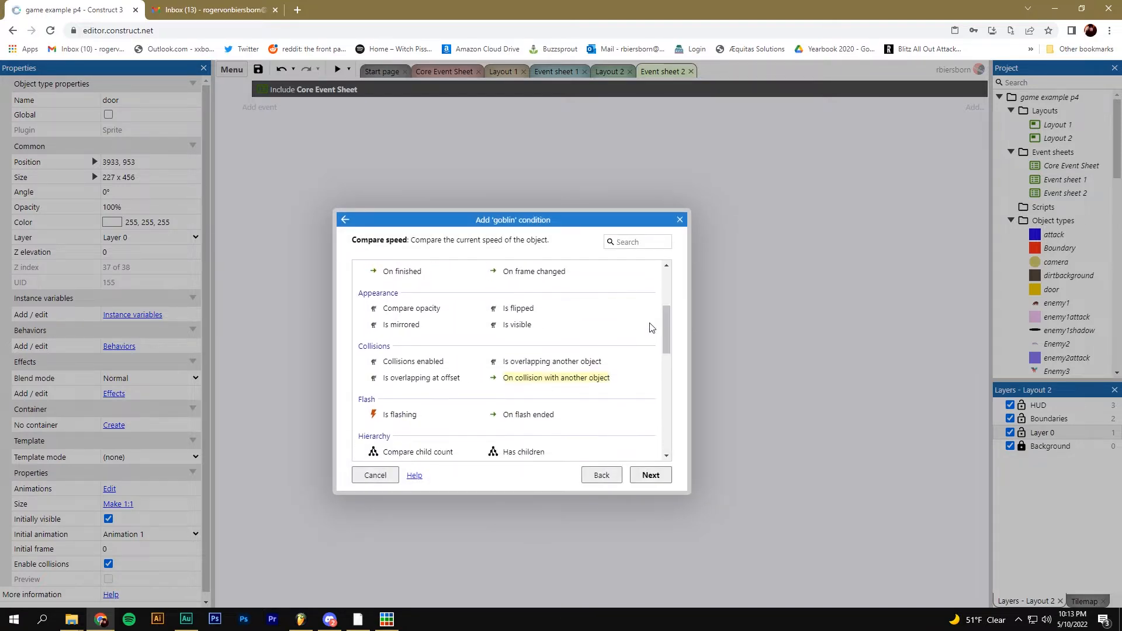
click(583, 379)
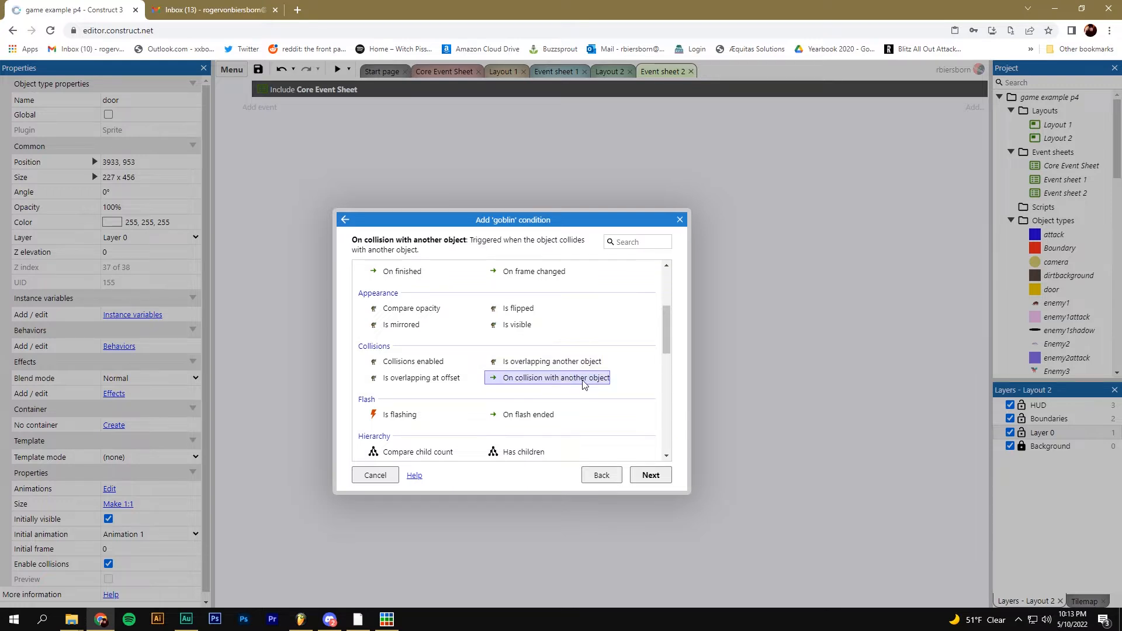
double_click(582, 379)
click(584, 255)
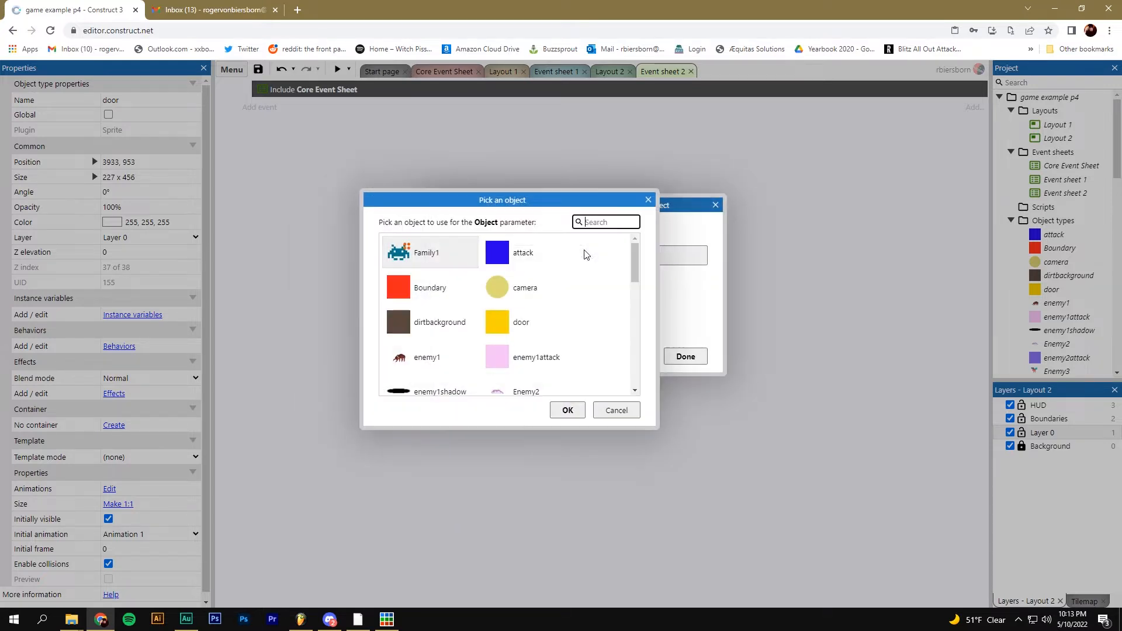
click(515, 324)
double_click(514, 325)
click(685, 356)
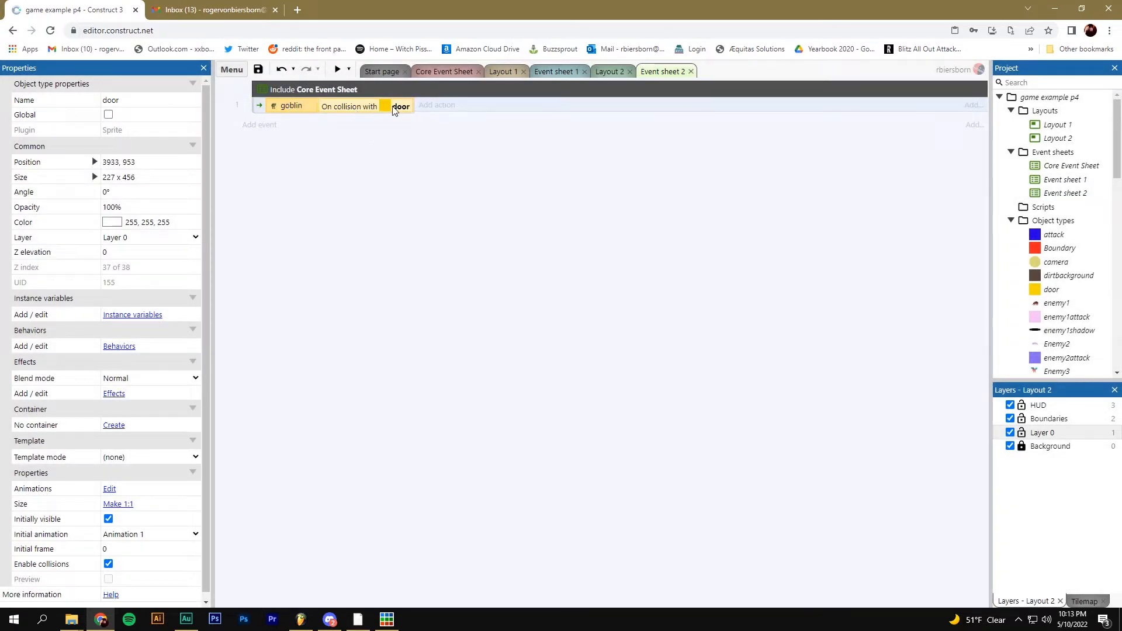
Add a System Go to layout action targeting Layout 2, then launch a preview
click(425, 107)
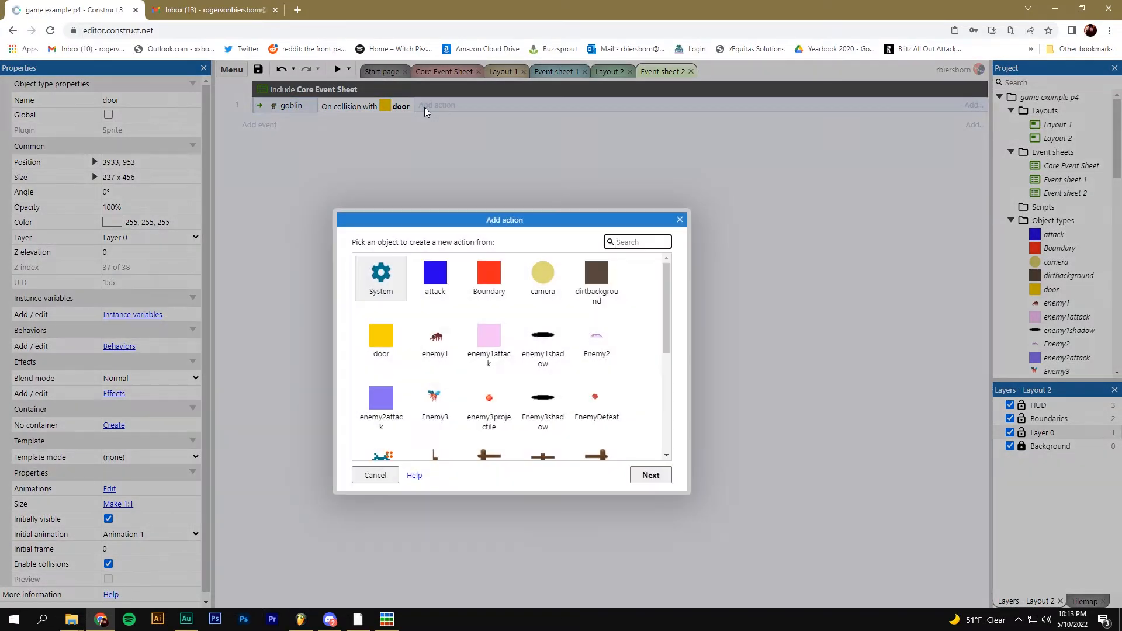
double_click(387, 280)
scroll(669, 295, down, 1)
scroll(668, 295, down, 5)
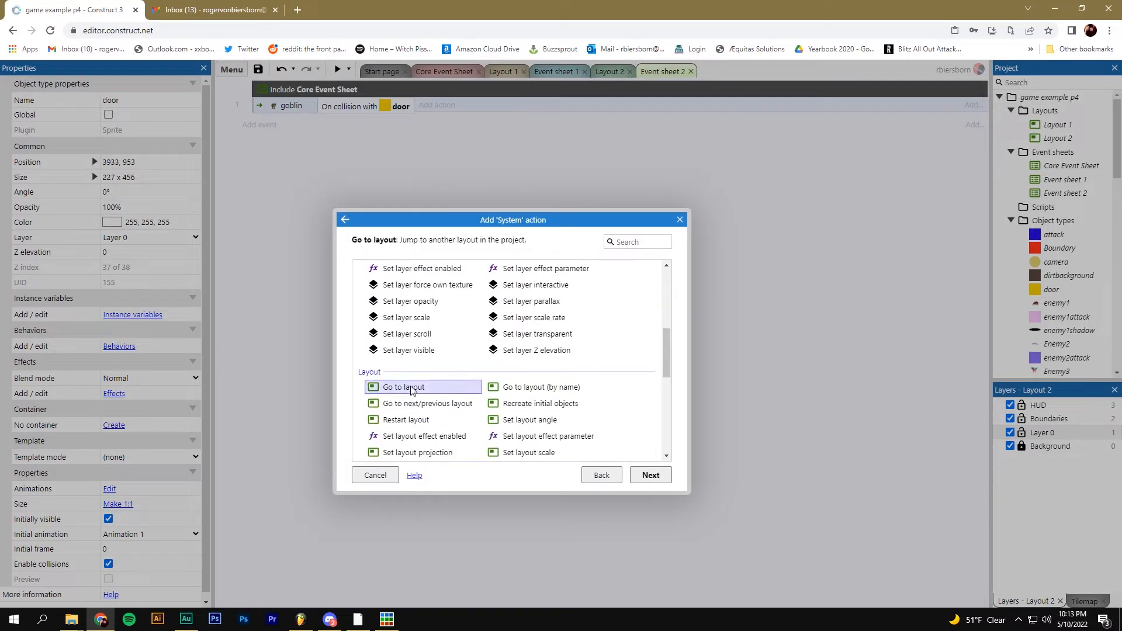
double_click(404, 387)
click(494, 252)
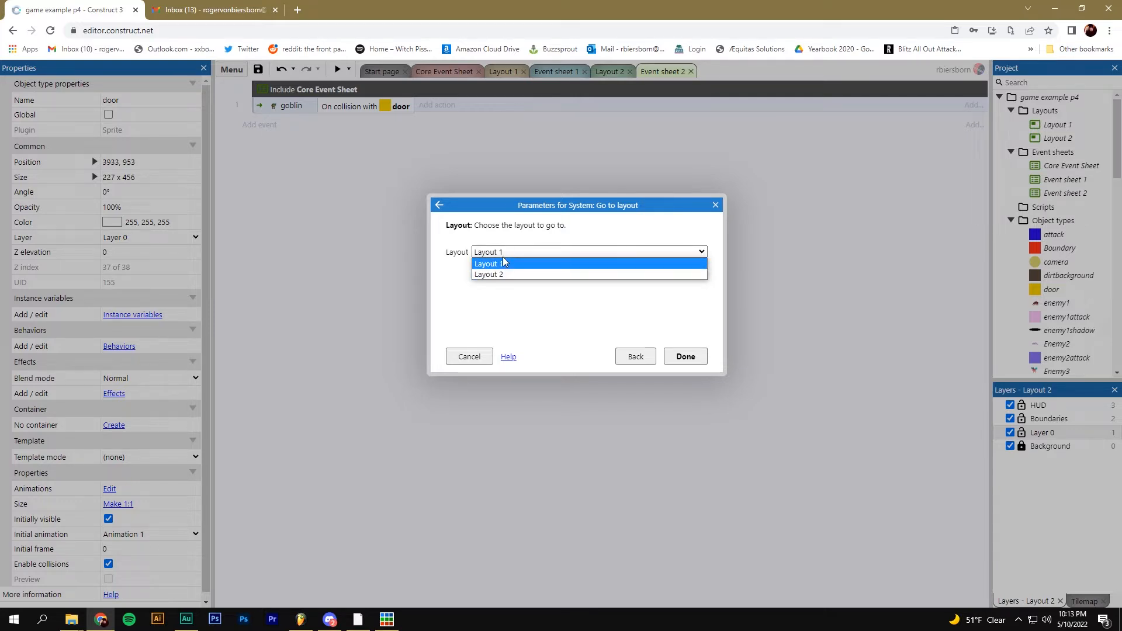
click(499, 274)
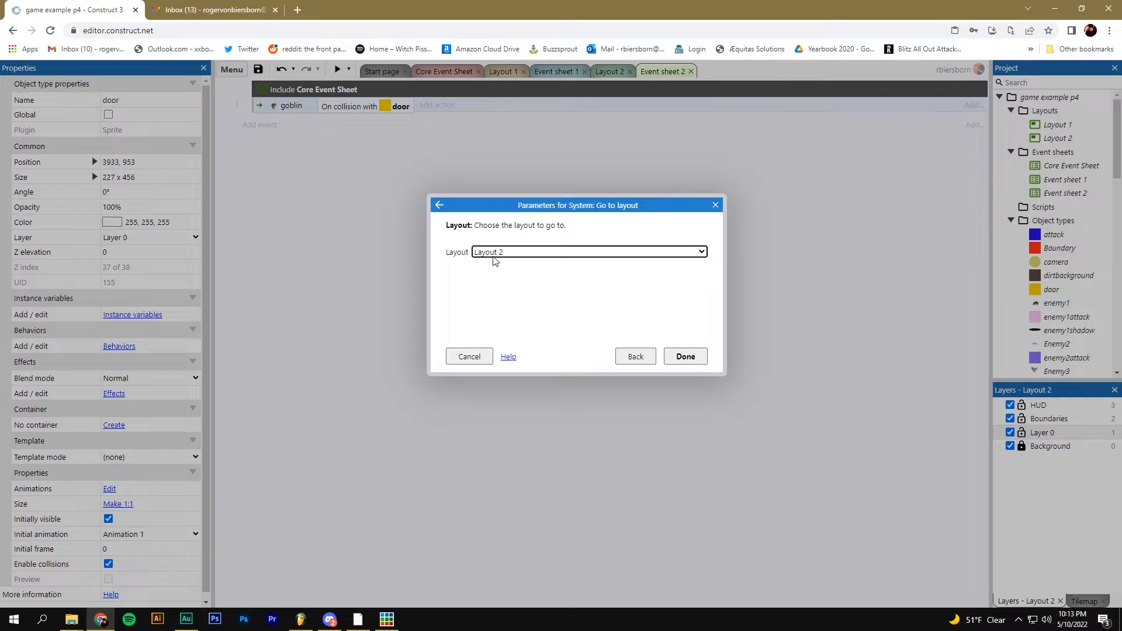
click(685, 358)
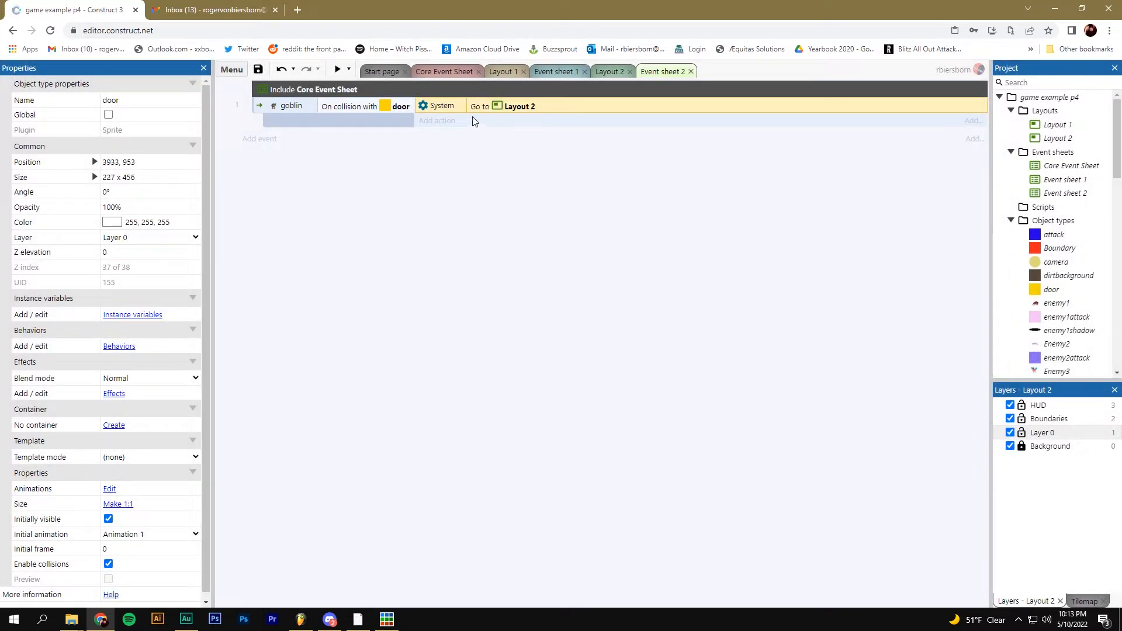
click(337, 69)
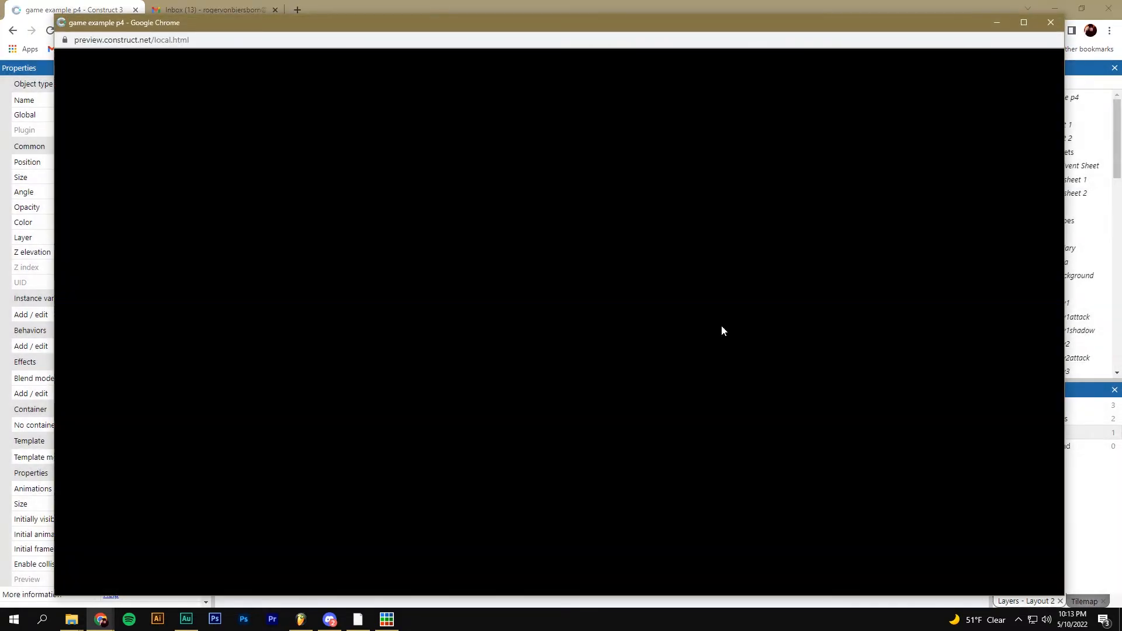
key(d)
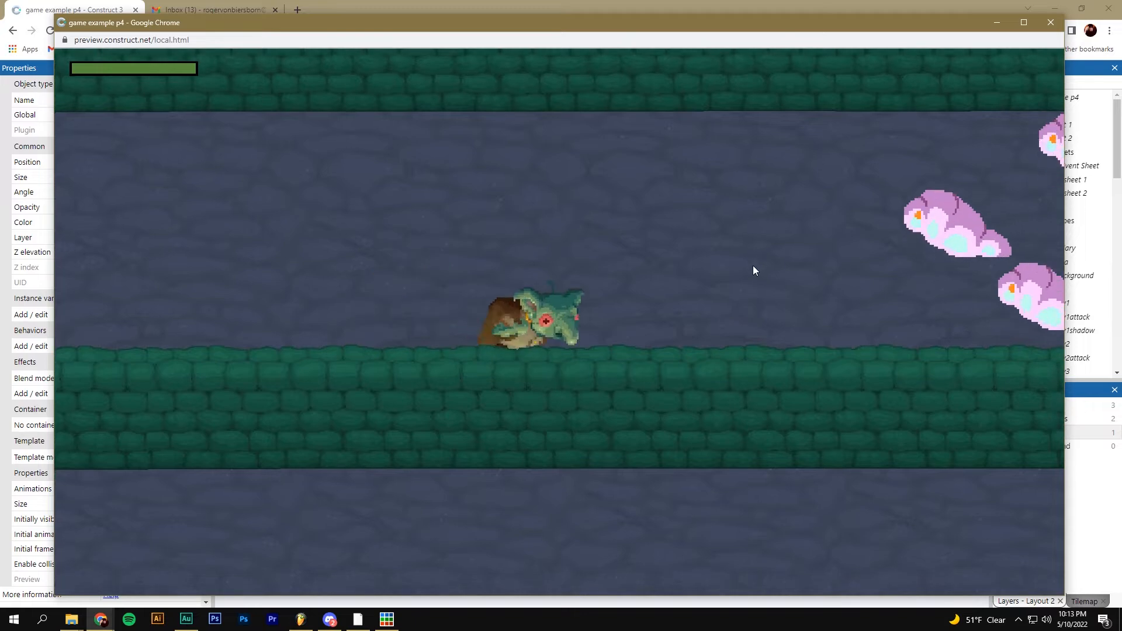
key(s)
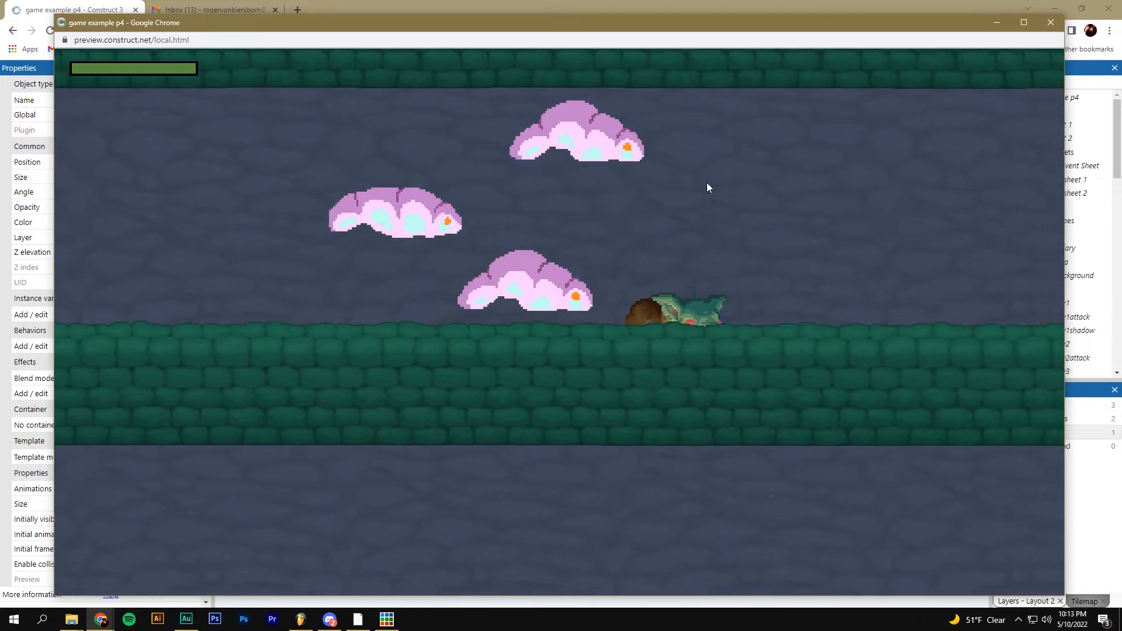
key(w)
key(d)
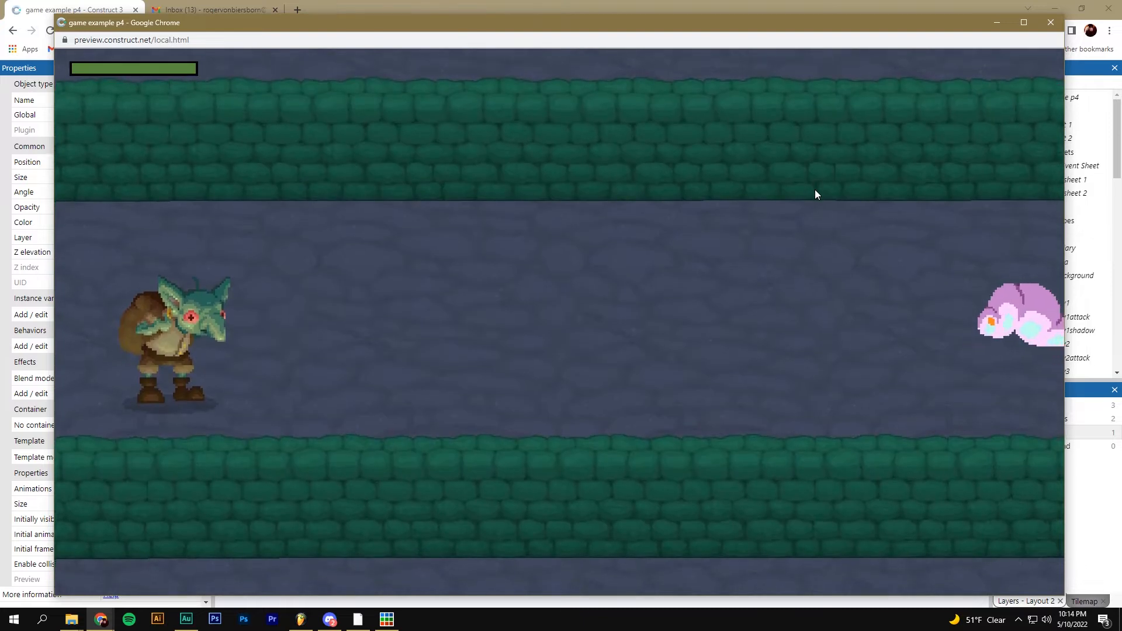
click(1050, 22)
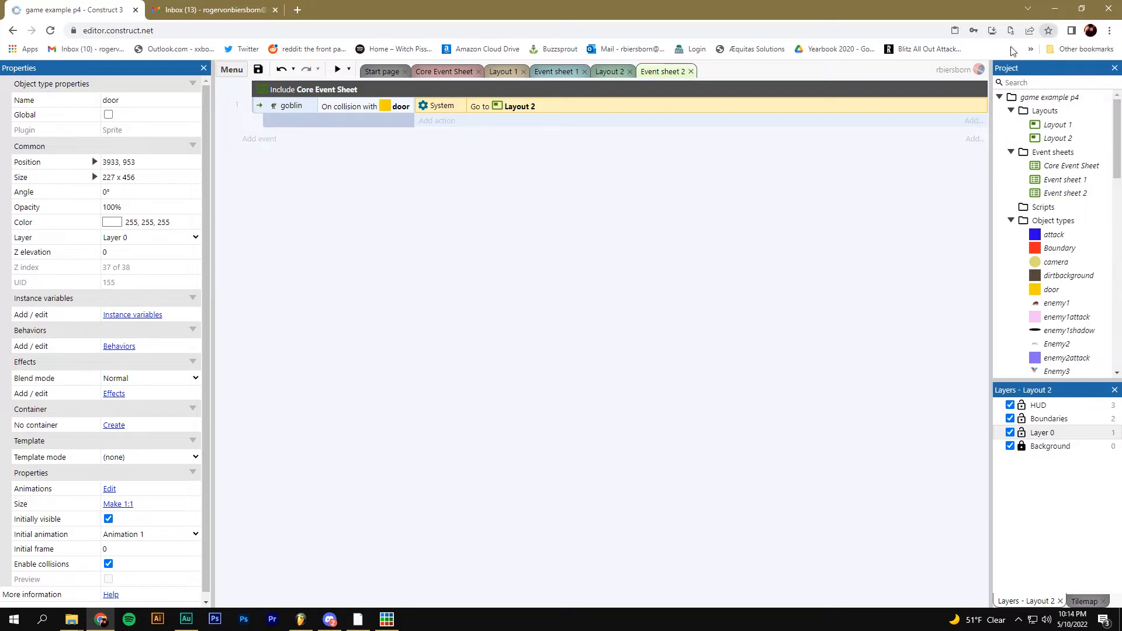
Review Event sheet 1's enemies_defeated condition and its level-completion actions, including Wait 4 seconds
click(566, 73)
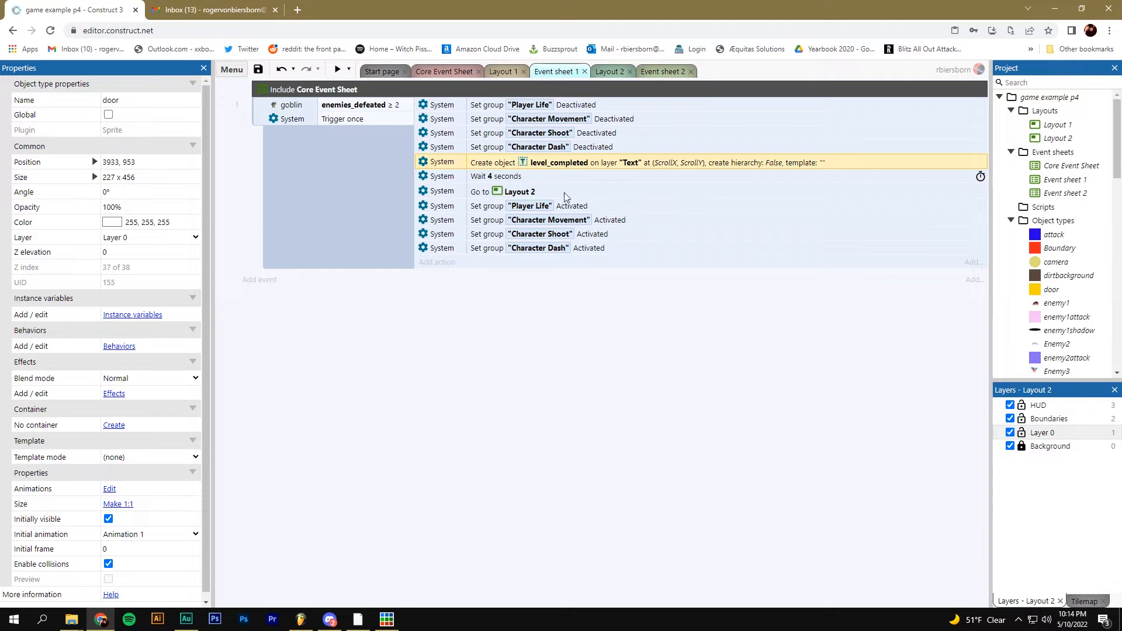
click(351, 109)
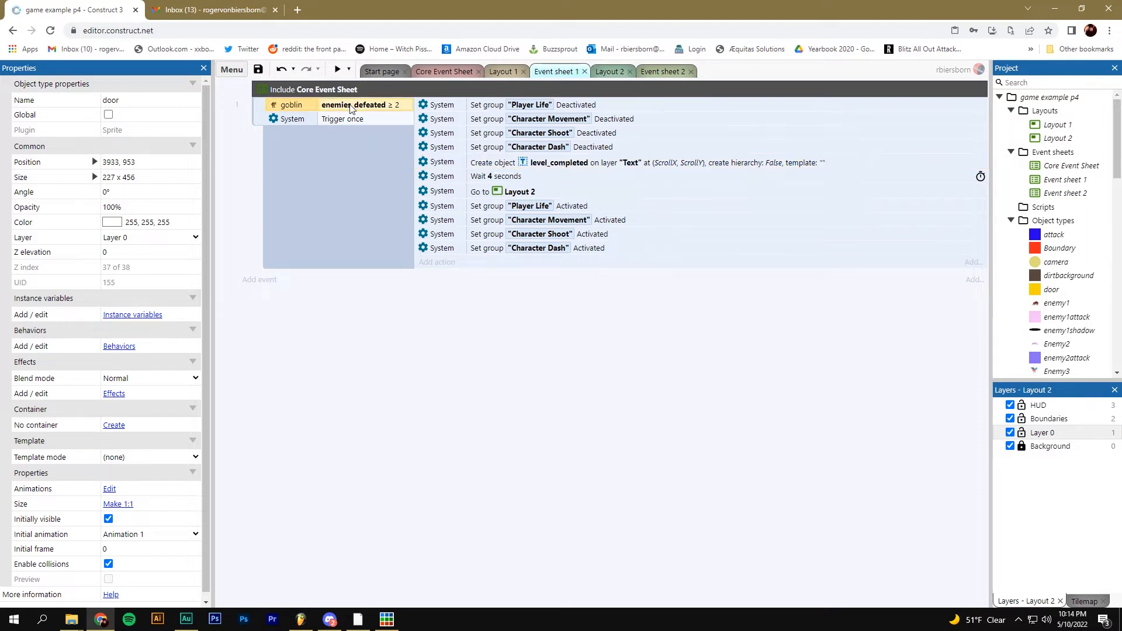
click(555, 166)
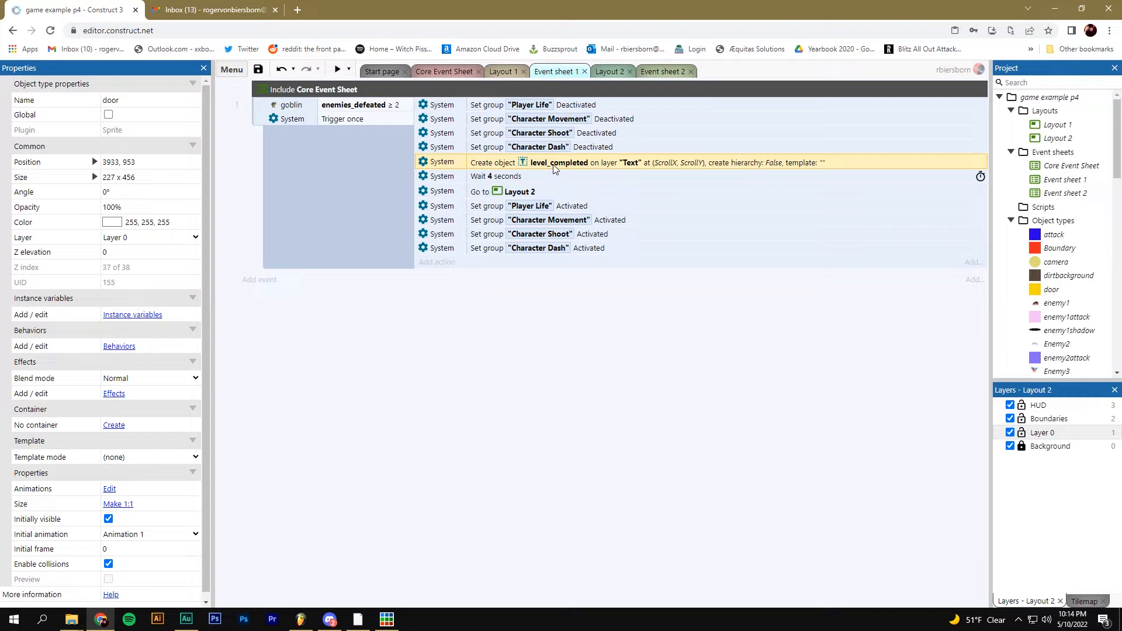
click(540, 108)
click(506, 176)
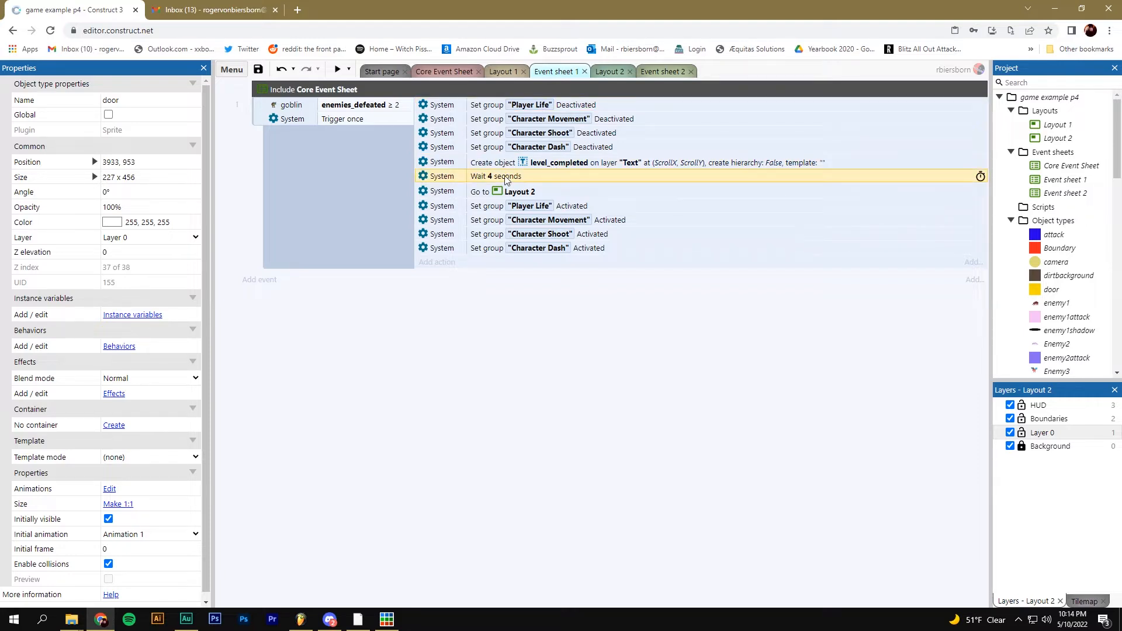
click(524, 194)
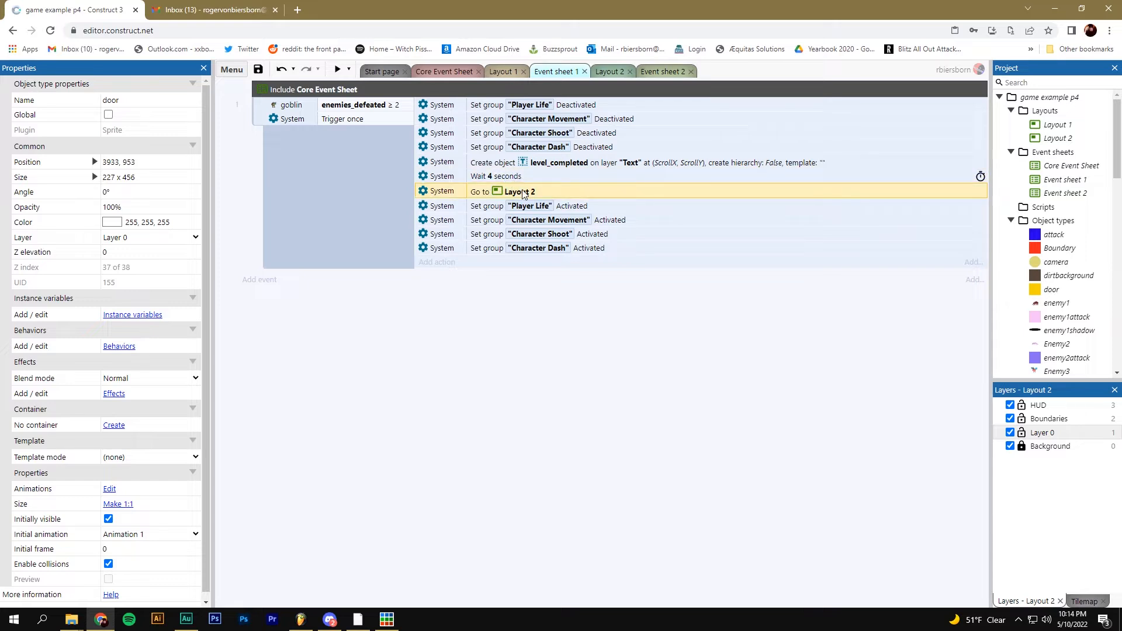
Check the goblin–door collision in Event sheet 2, then go back to Layout 2
click(608, 75)
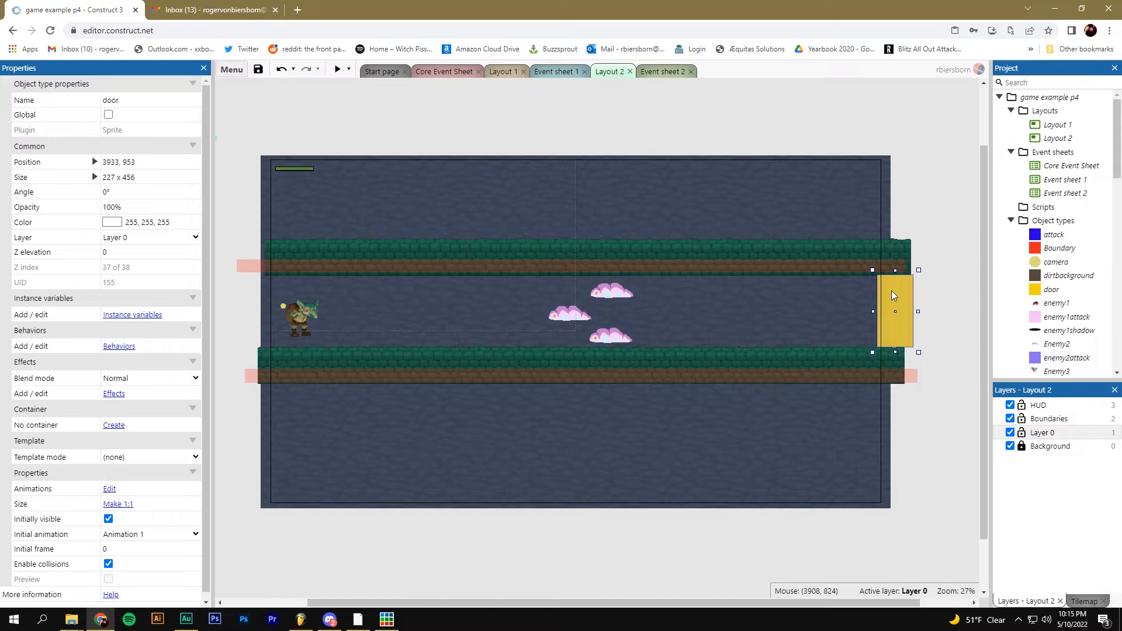
click(664, 73)
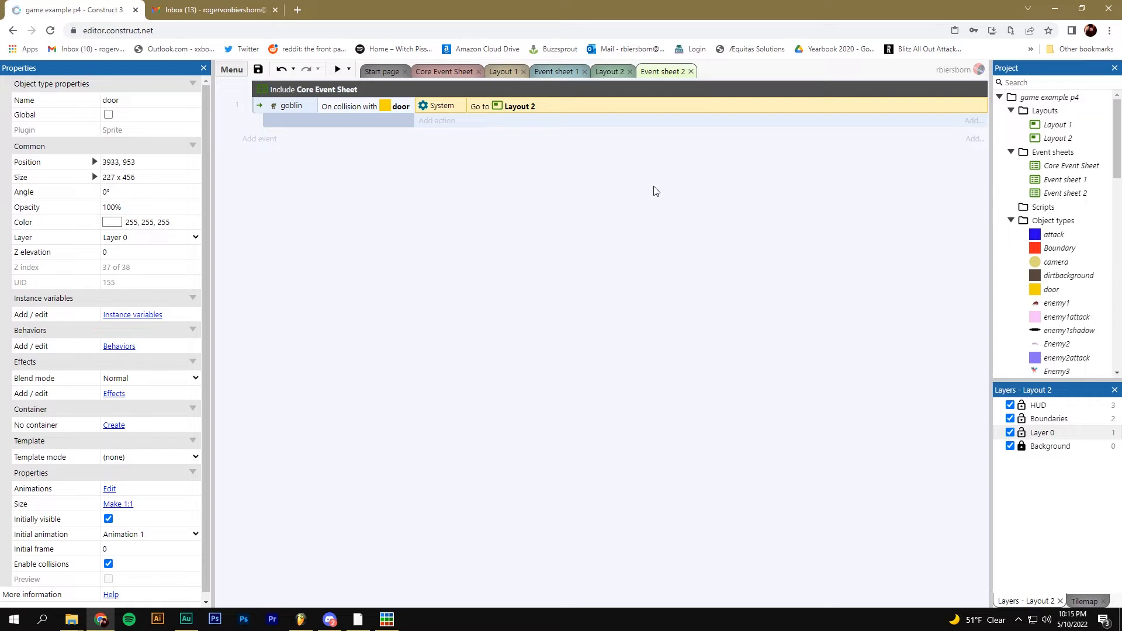
click(611, 72)
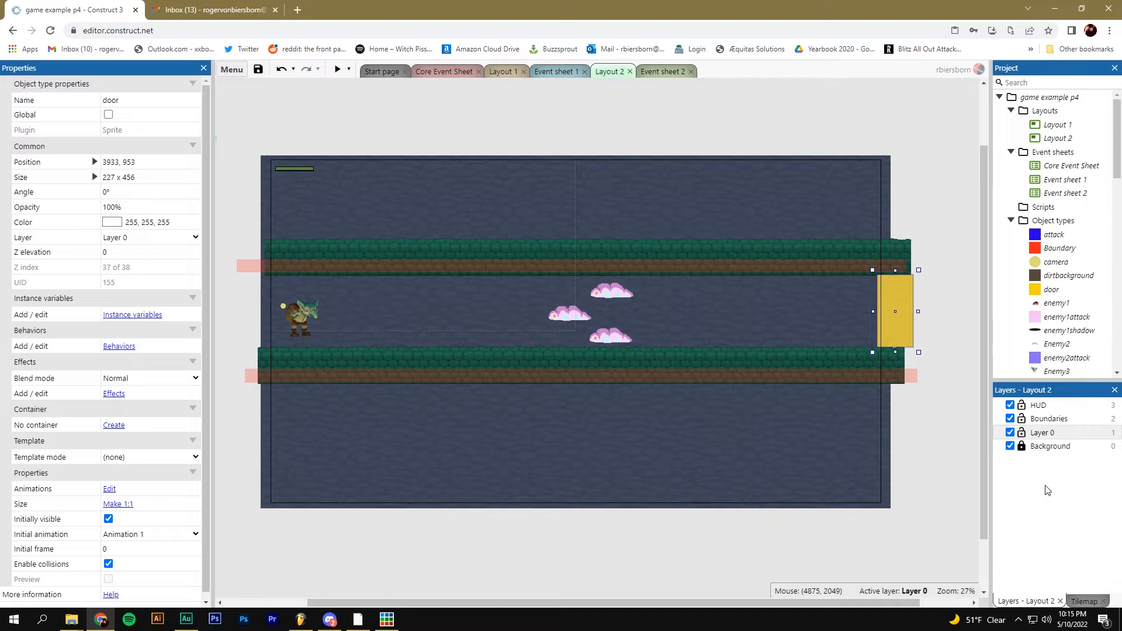
Add a new layer at the top named Fade
right_click(1023, 485)
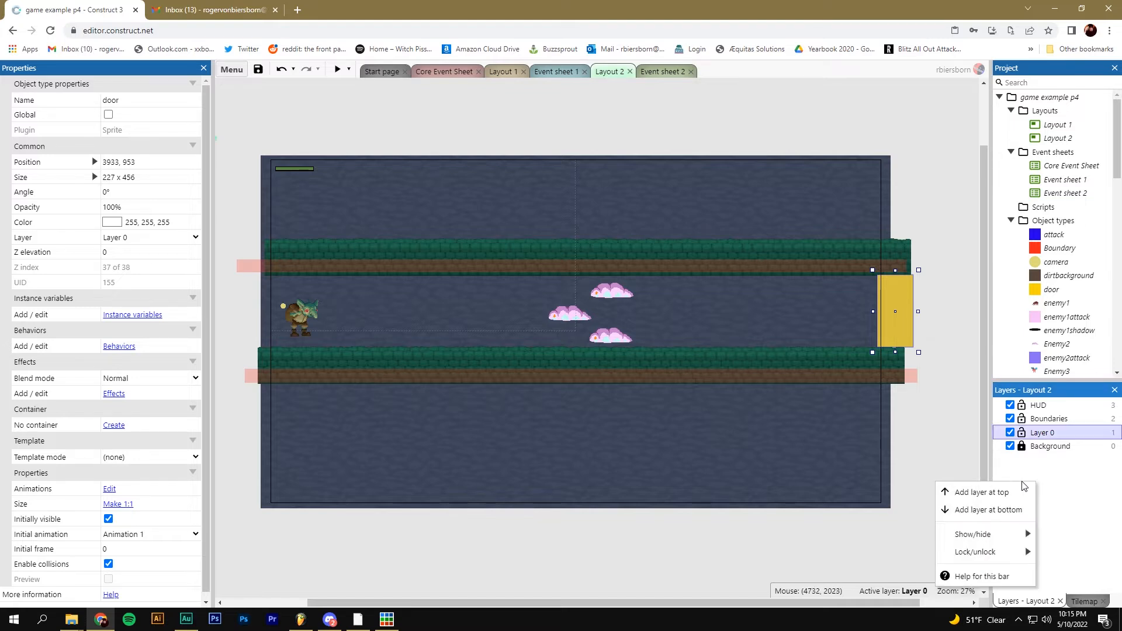
click(1009, 491)
text(Fade)
key(Return)
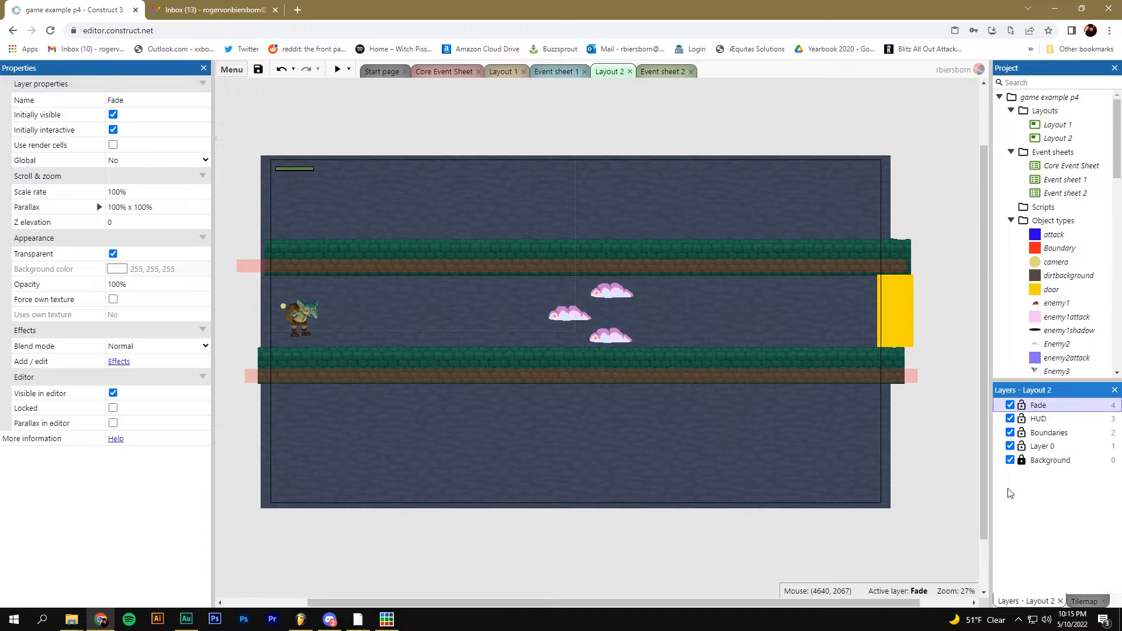
Insert a new Sprite object named fade into the layout
right_click(580, 230)
click(589, 234)
scroll(596, 334, down, 6)
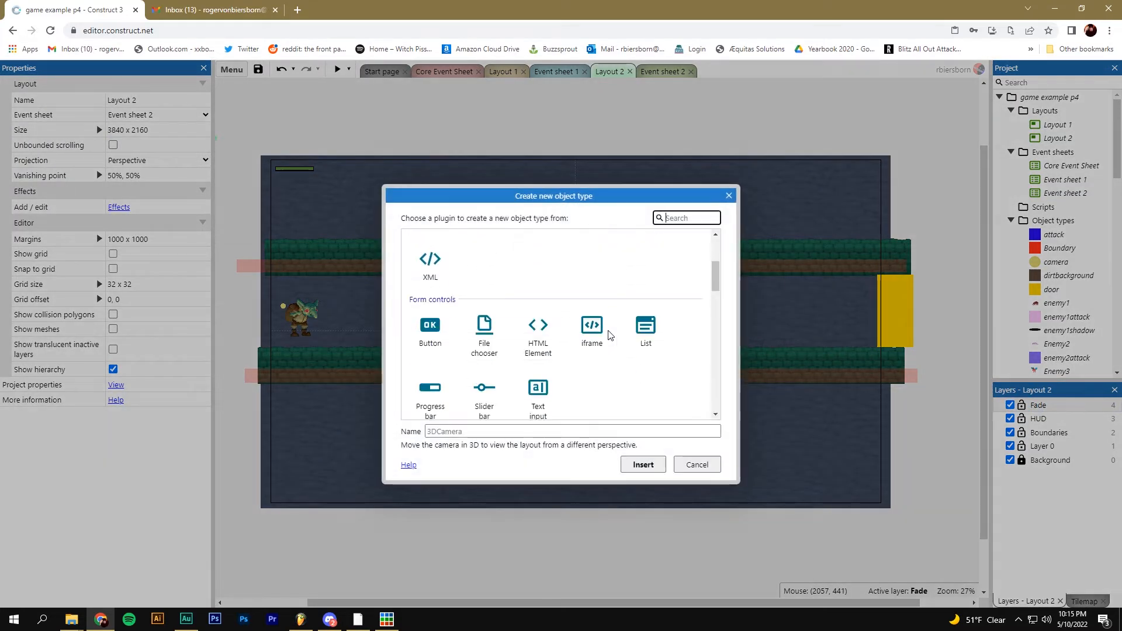
click(591, 260)
click(491, 431)
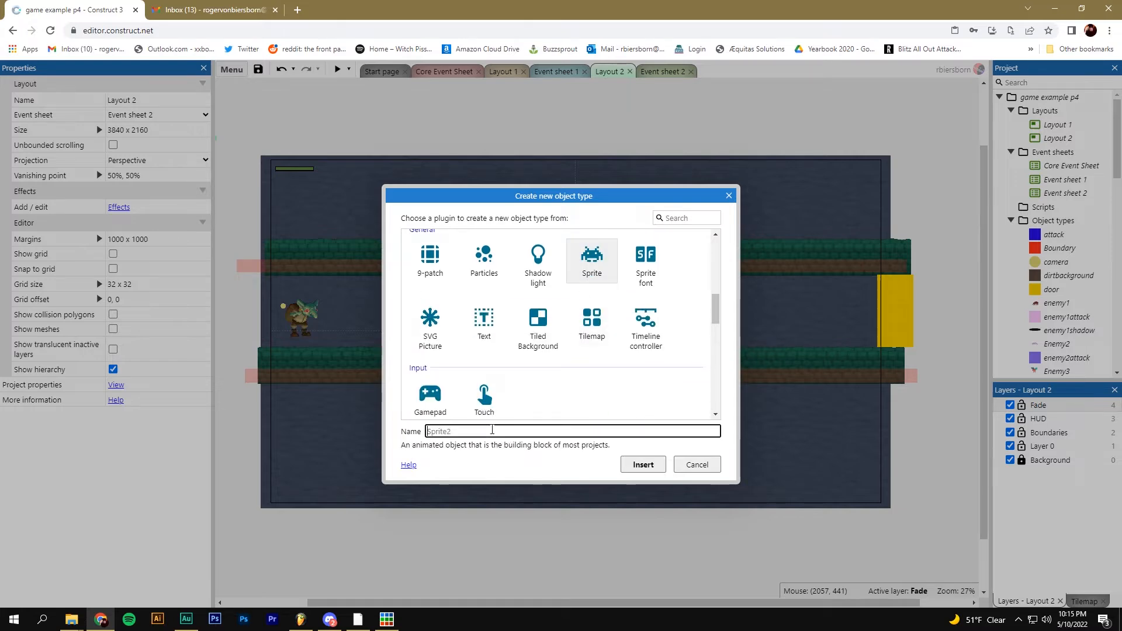
text(fade)
key(Return)
click(461, 321)
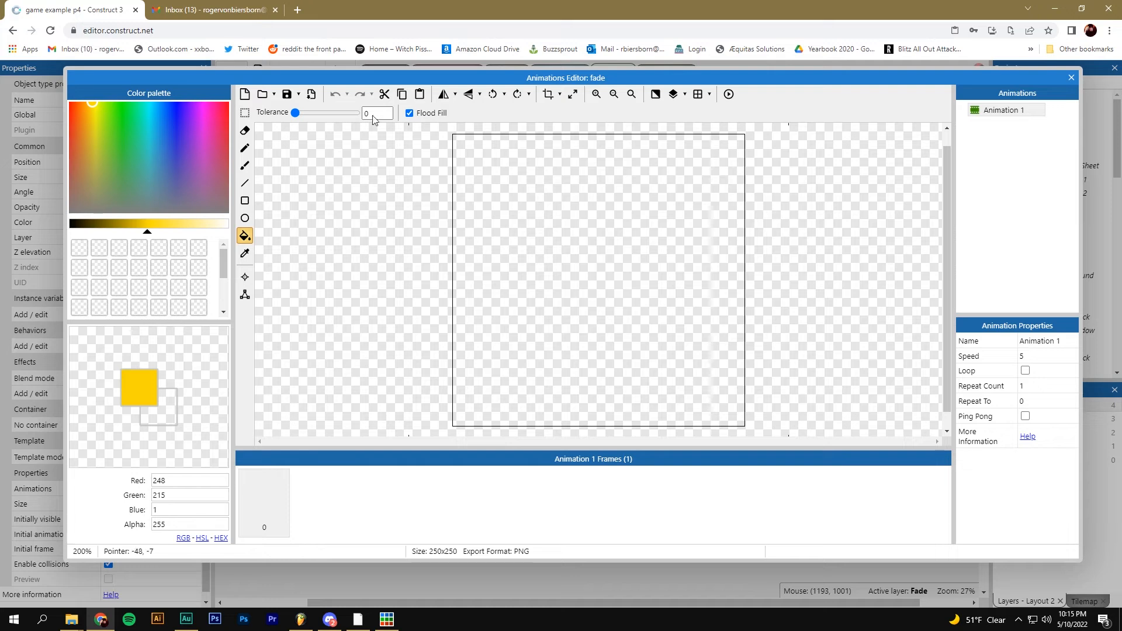
Fill the fade sprite solid black and stretch it across the whole layout
click(148, 225)
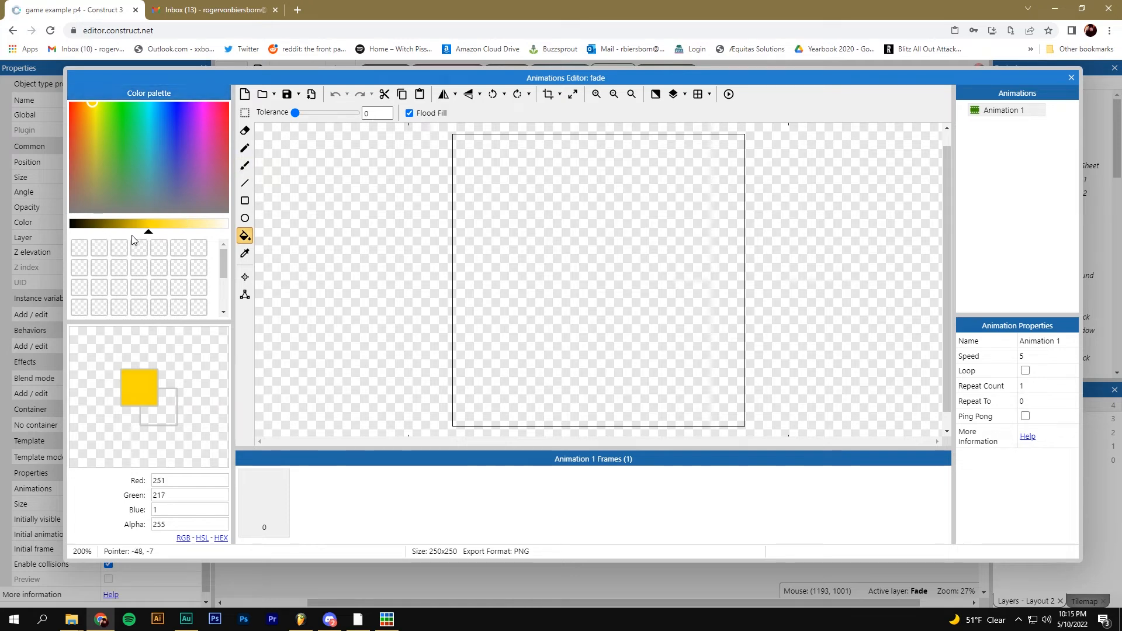
drag(147, 230, 71, 230)
click(485, 249)
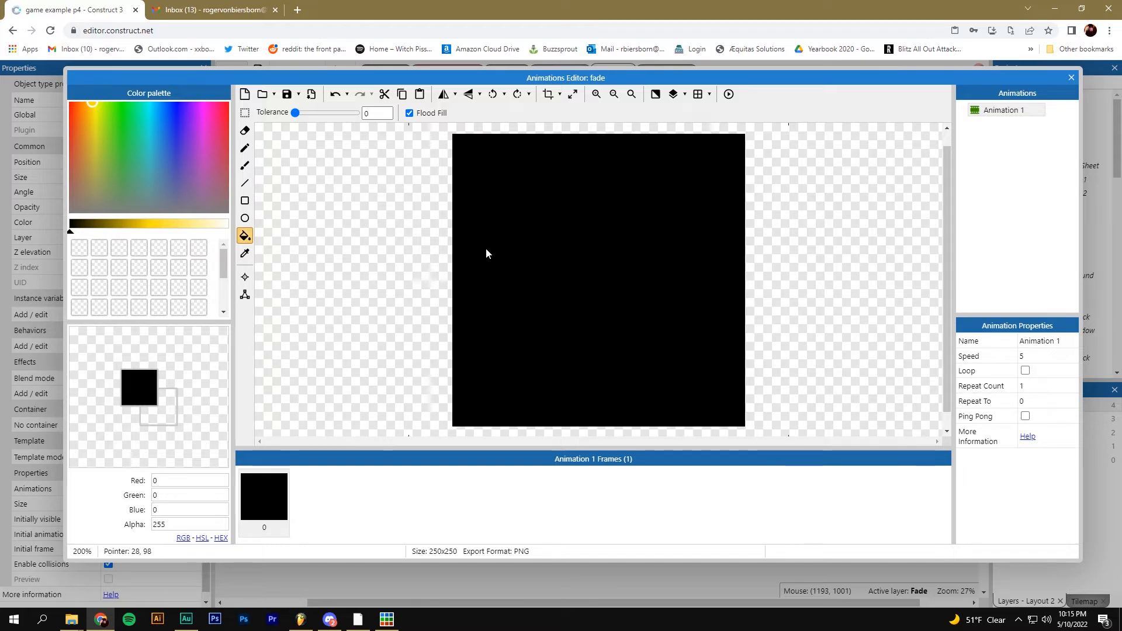
click(1071, 78)
drag(474, 323, 922, 519)
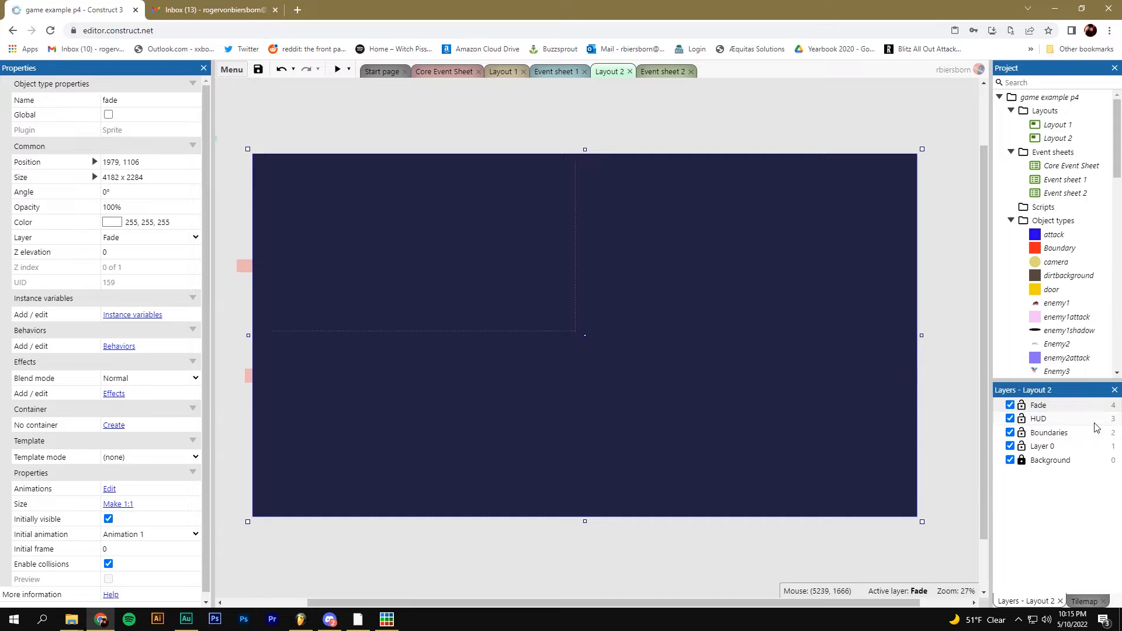
Toggle the Fade layer's visibility to compare, then nudge the fade sprite to 1950, 1029
click(1009, 405)
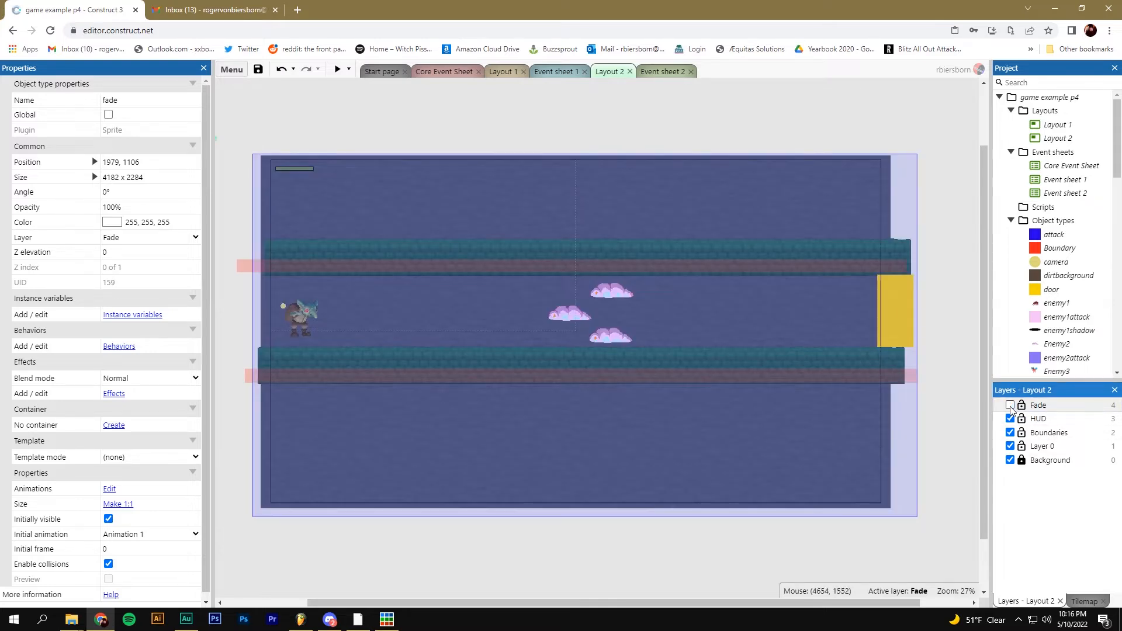
click(1010, 405)
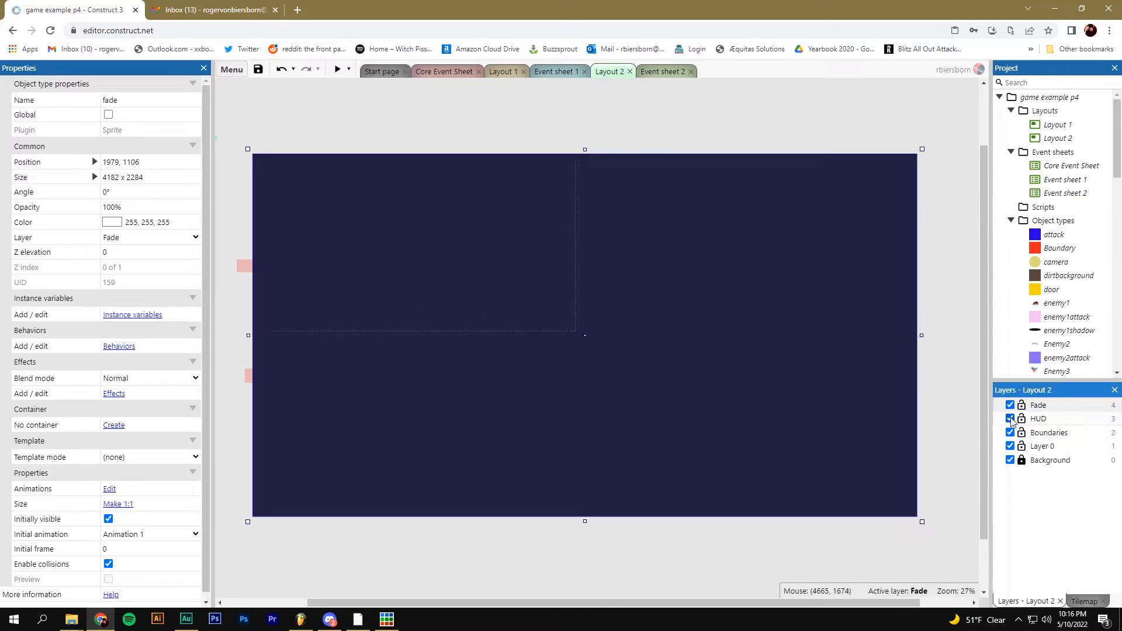
click(1010, 406)
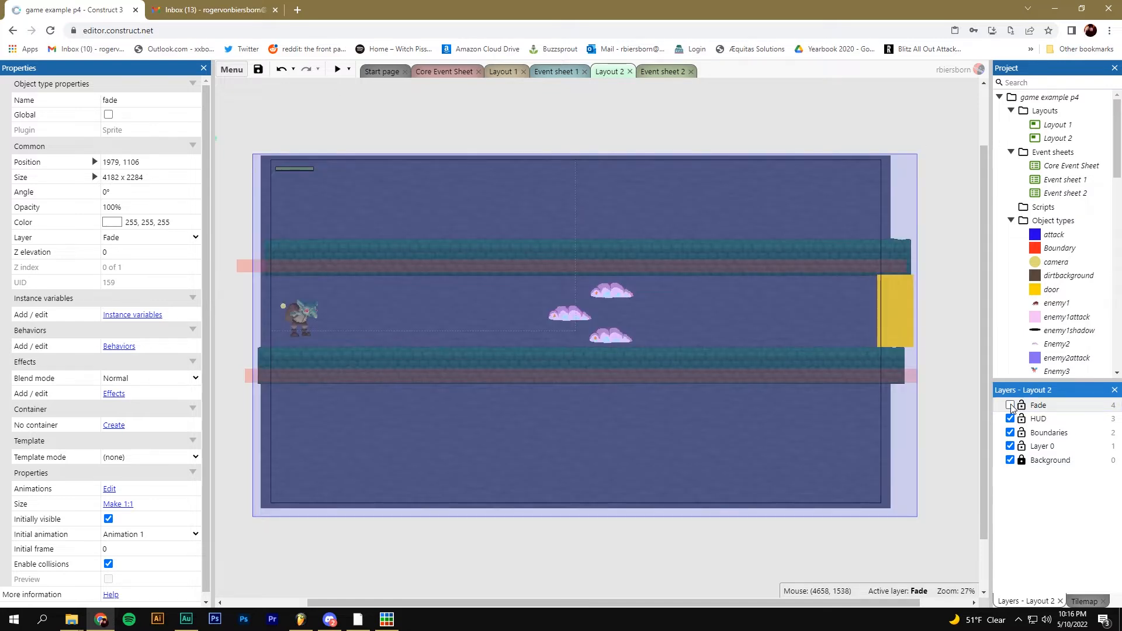
click(1009, 404)
click(1010, 404)
click(975, 407)
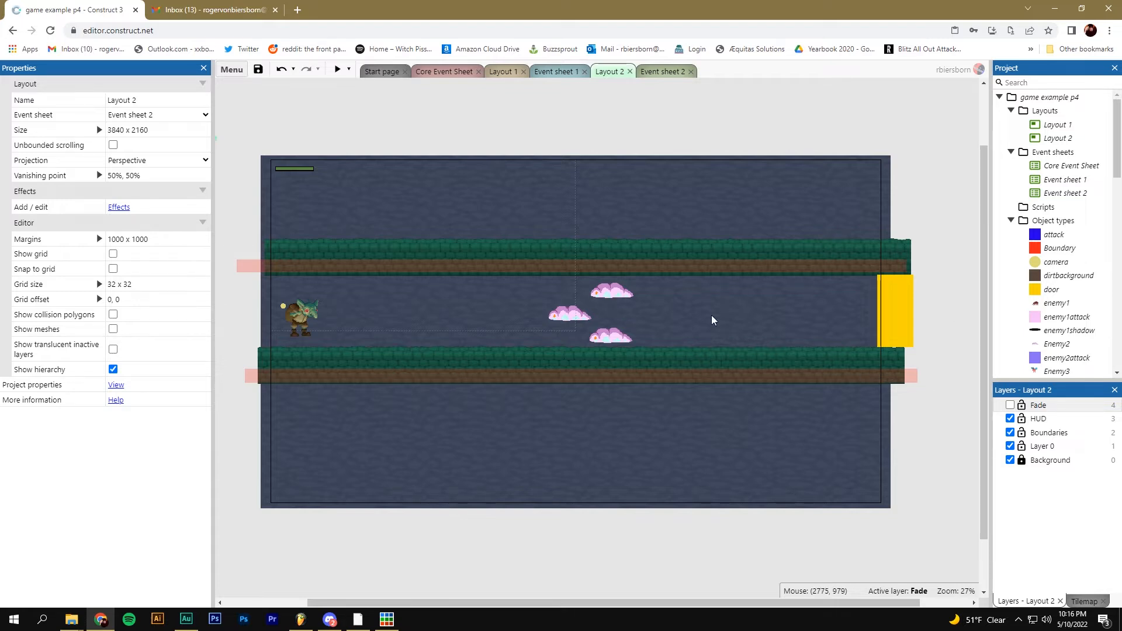
click(1010, 405)
click(1010, 405)
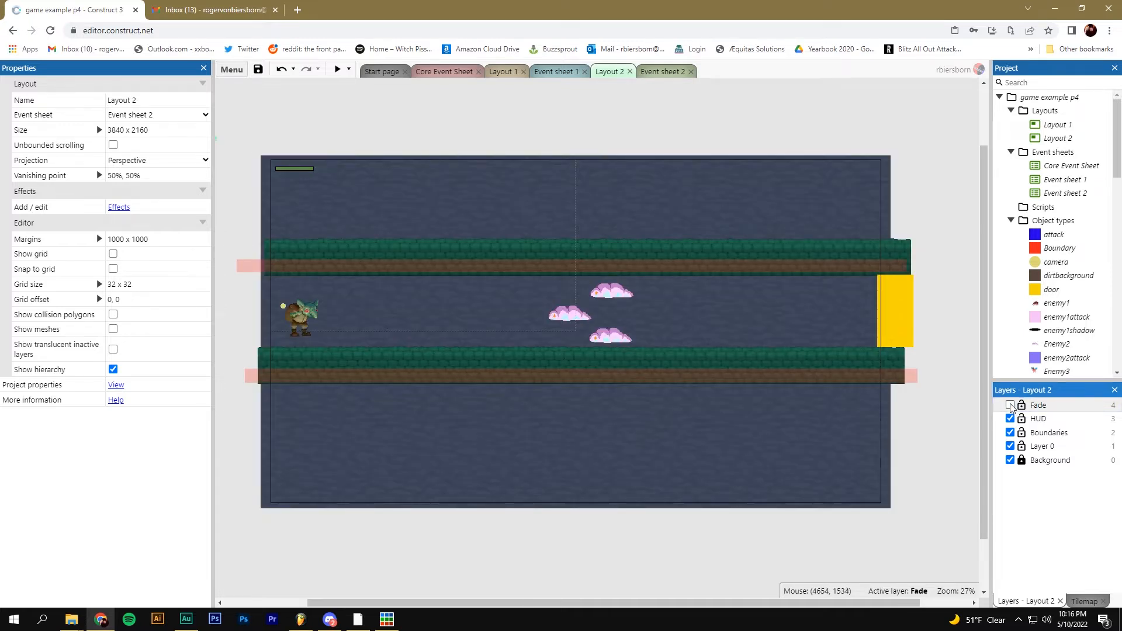
click(1010, 405)
mouse_move(620, 354)
mouse_down()
mouse_move(596, 328)
mouse_move(624, 318)
mouse_move(633, 348)
mouse_move(618, 353)
mouse_move(616, 340)
mouse_up()
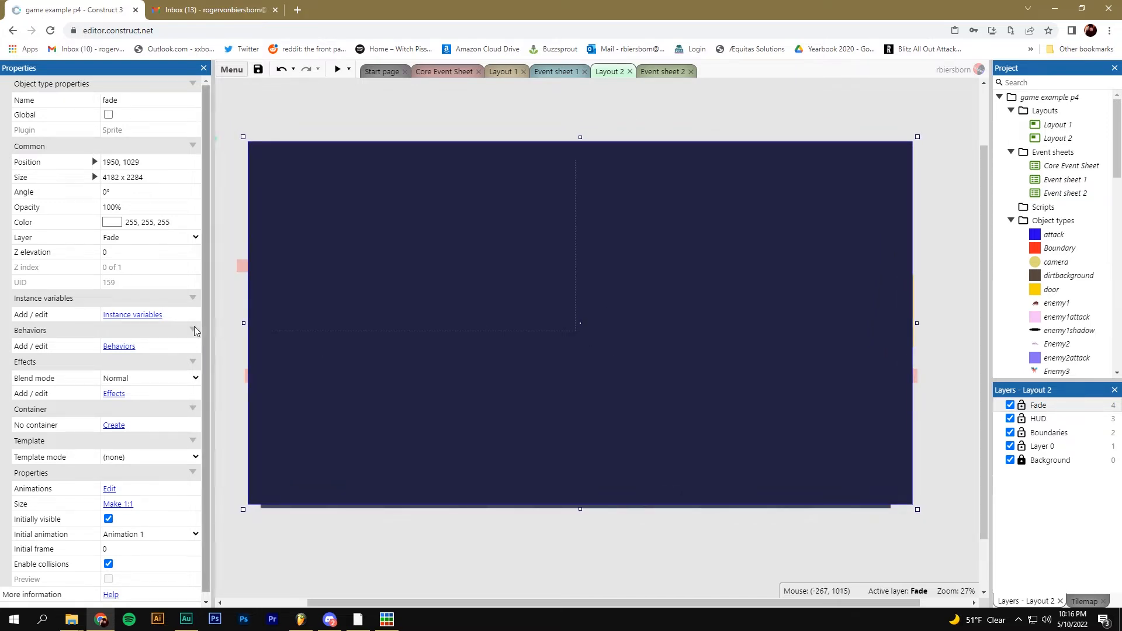
Add two Fade behaviors to the fade sprite
click(120, 346)
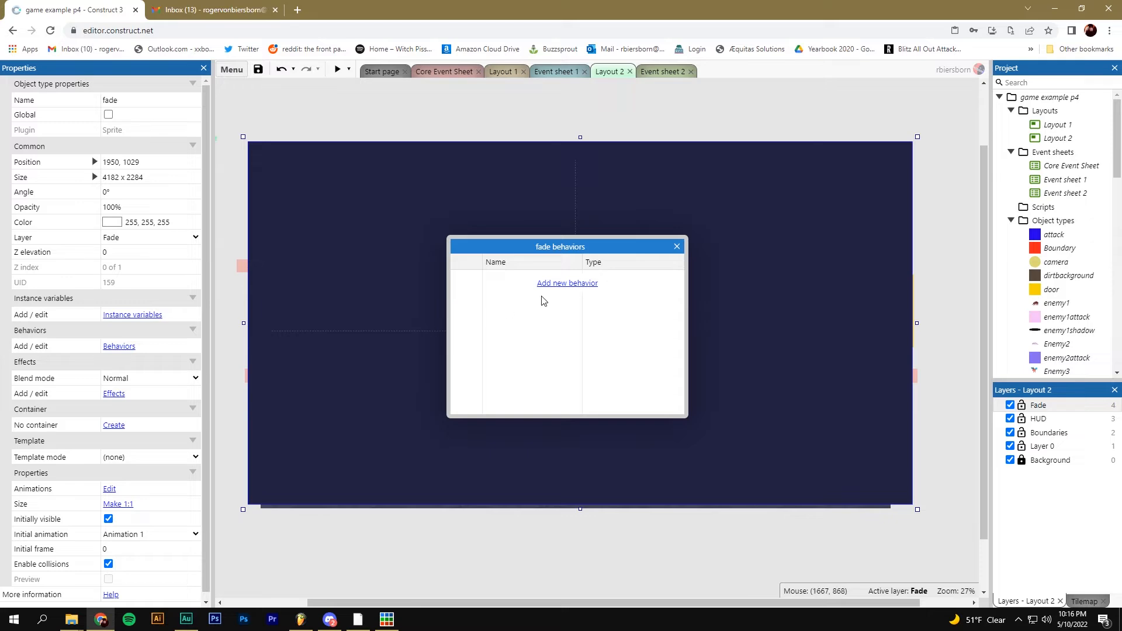
click(562, 284)
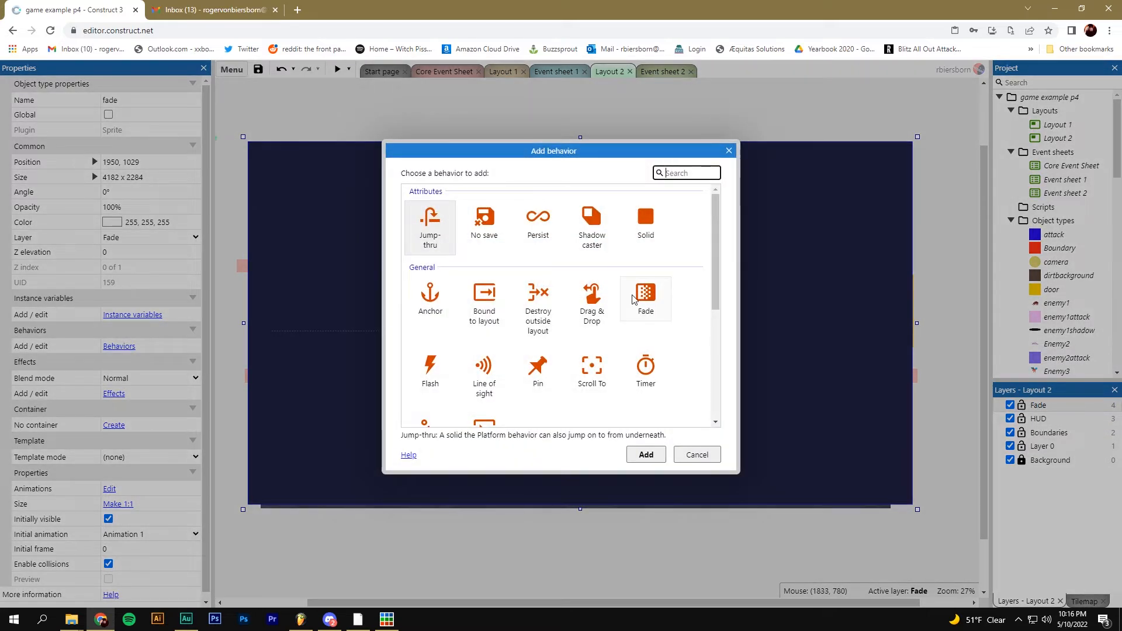
click(647, 299)
double_click(652, 301)
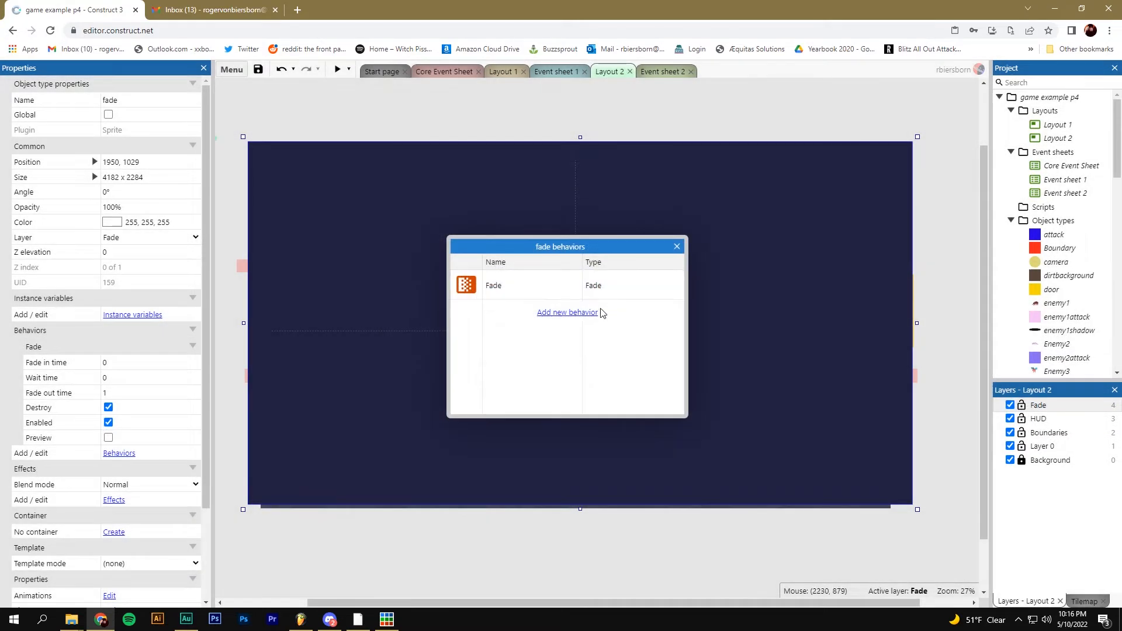
click(571, 311)
click(653, 309)
double_click(653, 309)
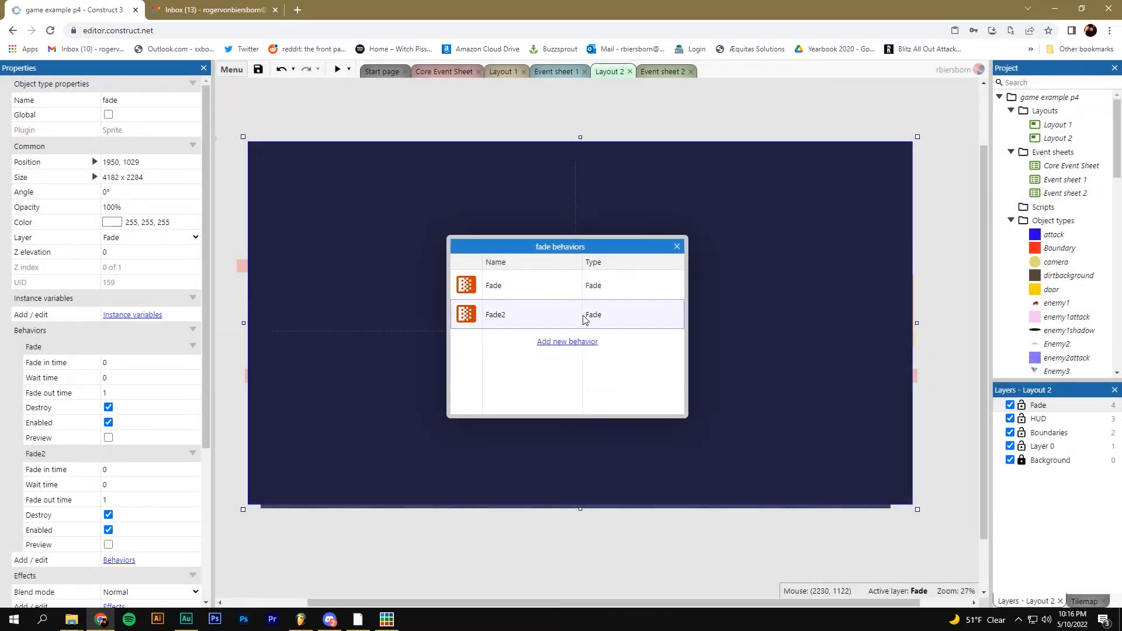
Rename the first Fade behavior to Fade_In
click(497, 288)
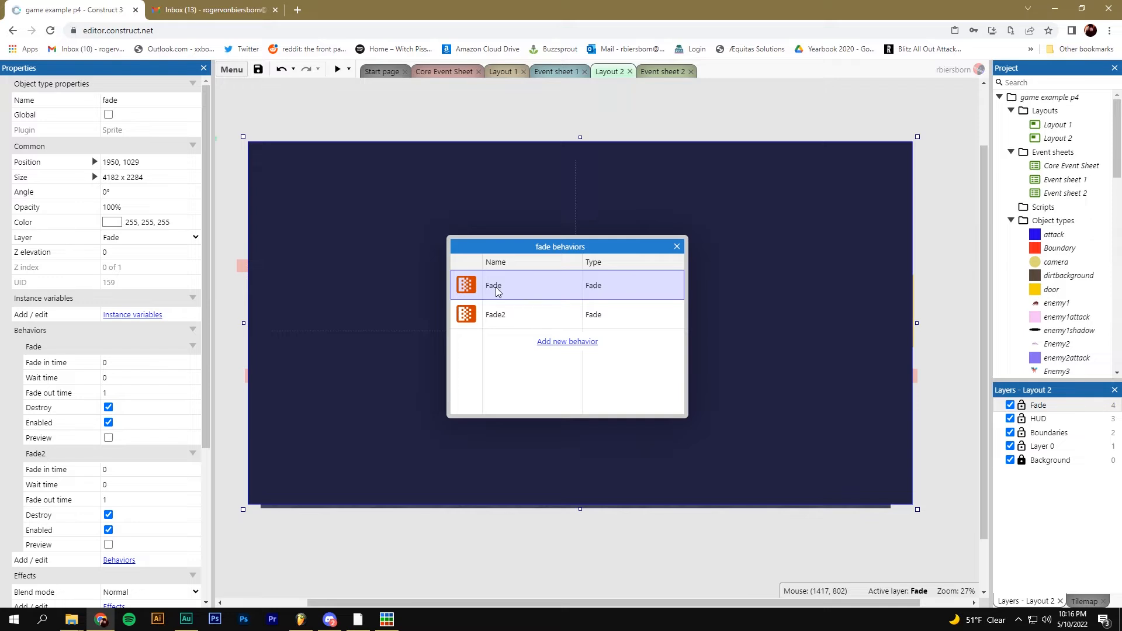
click(498, 288)
click(506, 284)
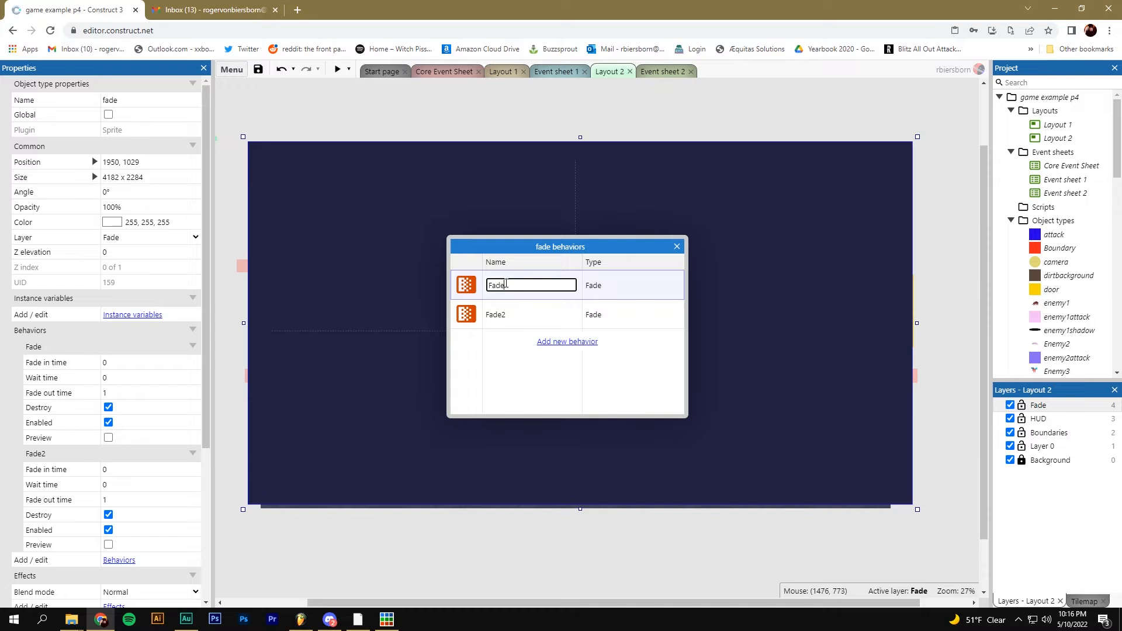
text(_In)
key(Return)
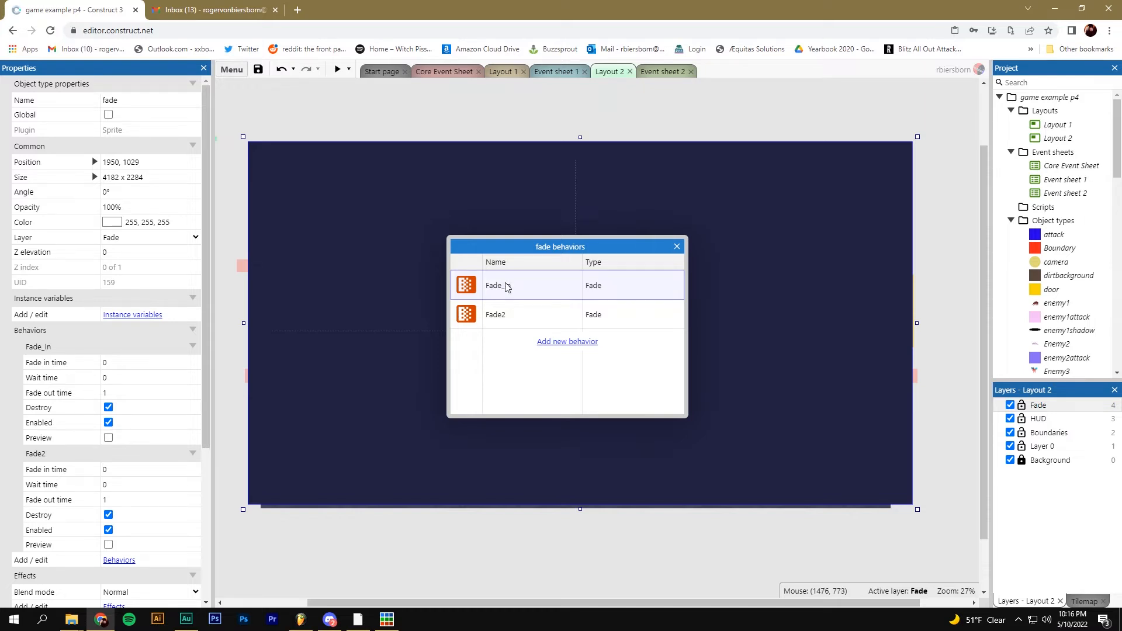
Rename the second Fade behavior to Fade_Out, check both names, and close the list
click(501, 315)
click(522, 316)
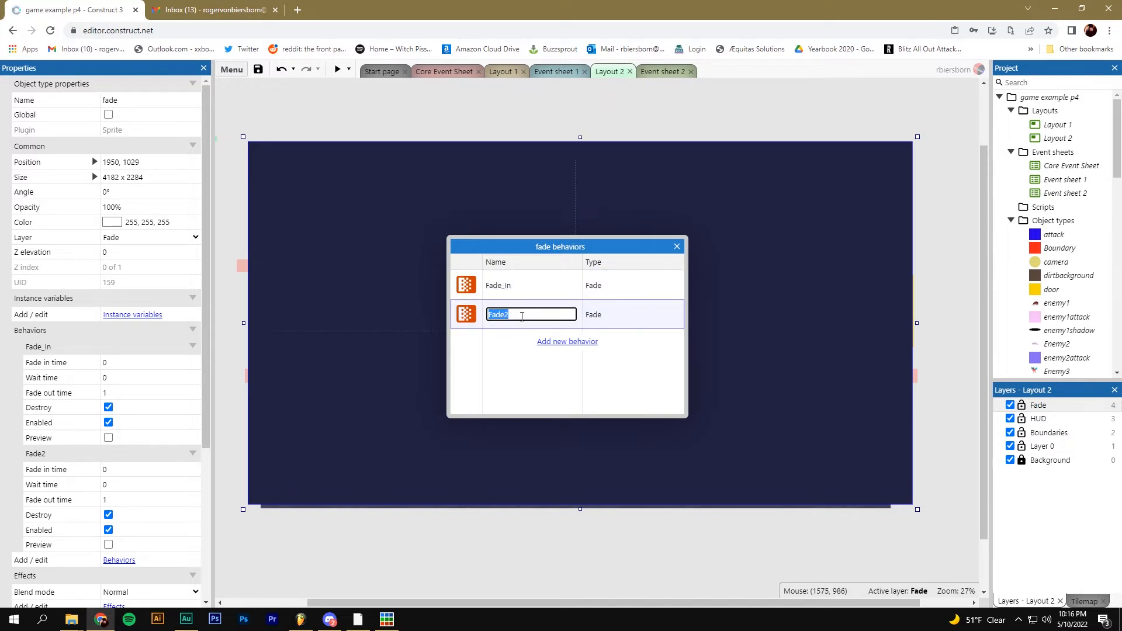
click(522, 316)
text(_Out)
key(Return)
click(507, 290)
click(510, 315)
click(511, 293)
click(511, 312)
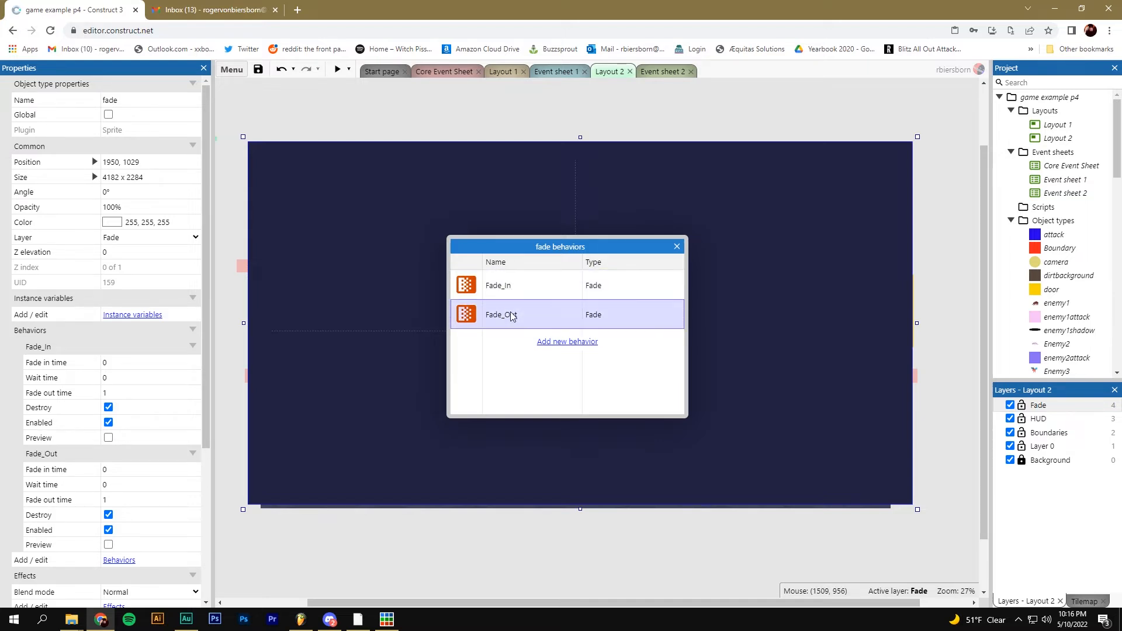
click(680, 249)
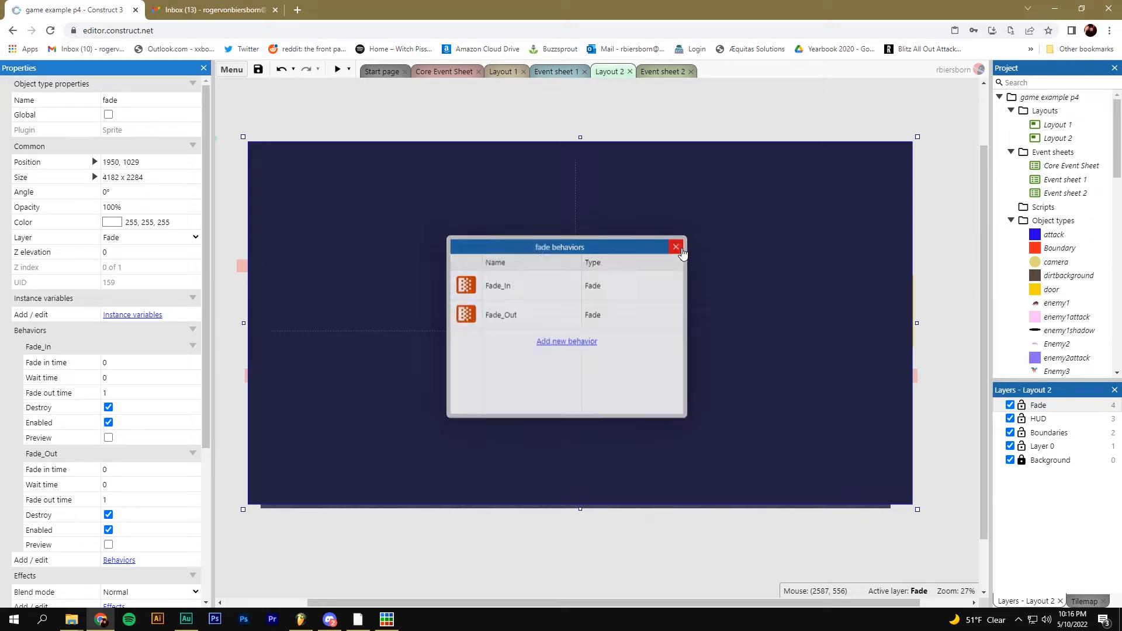
click(82, 348)
click(83, 455)
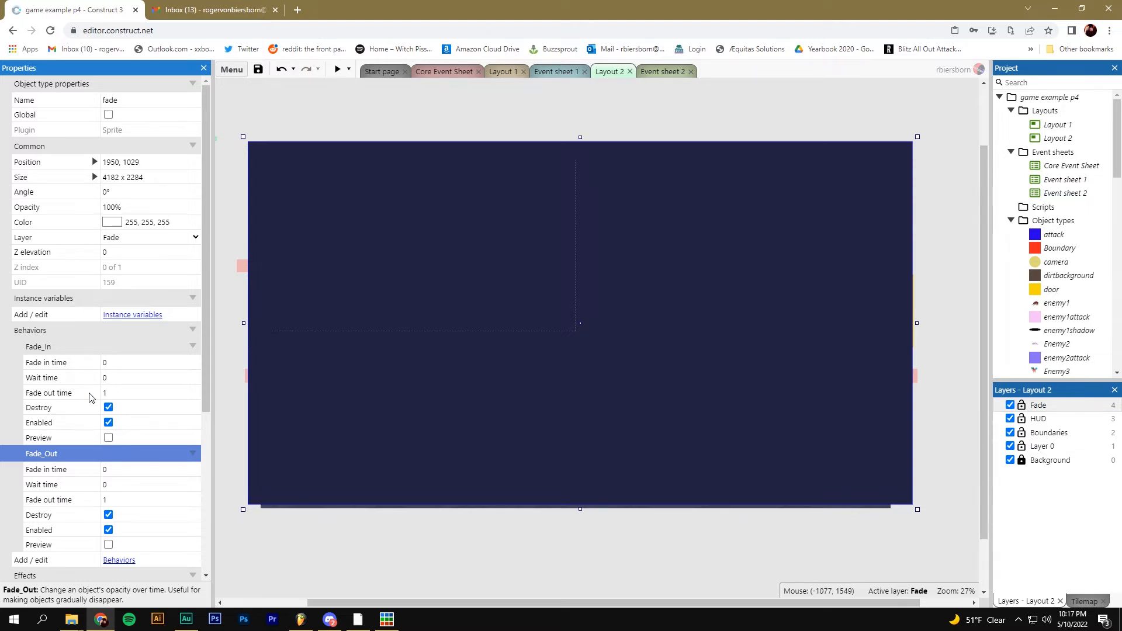
click(49, 351)
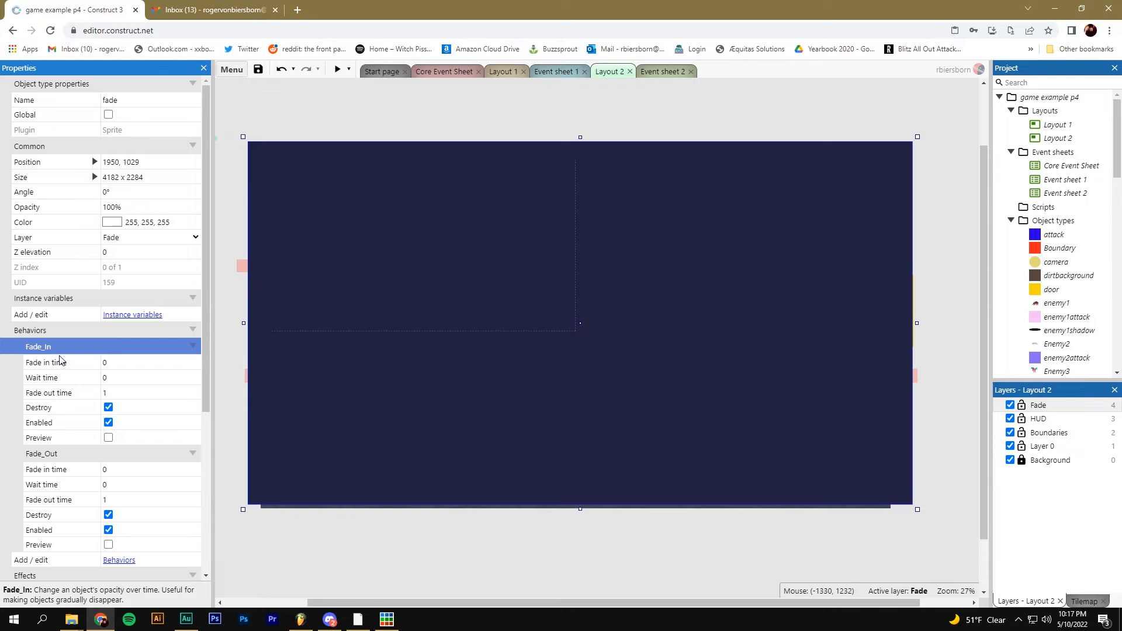
click(106, 363)
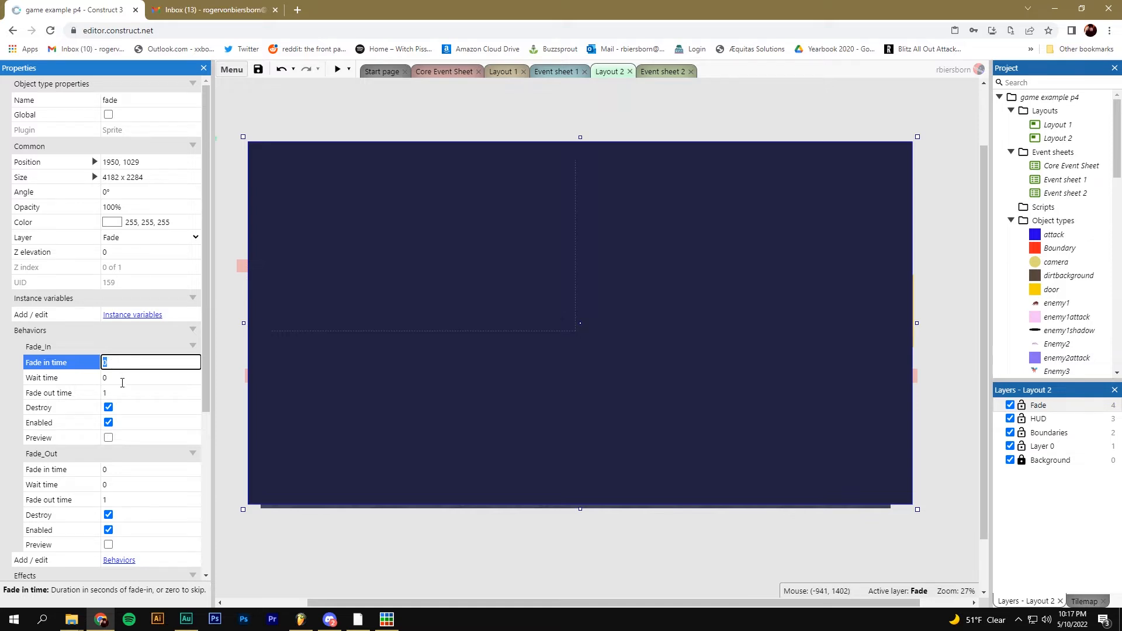
click(122, 379)
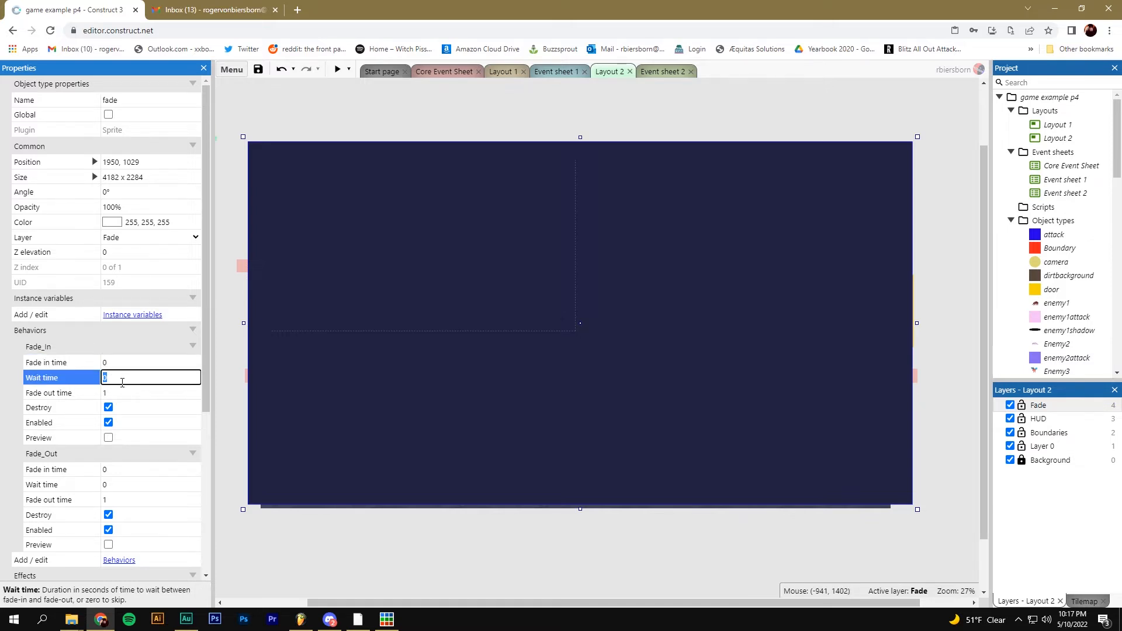
click(113, 392)
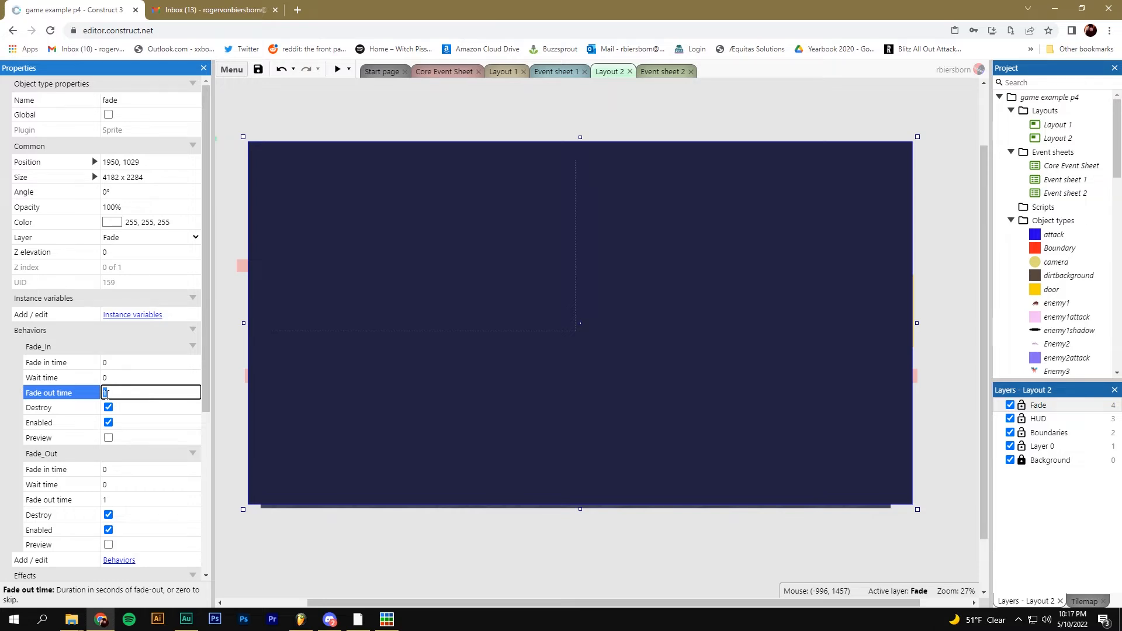
click(80, 410)
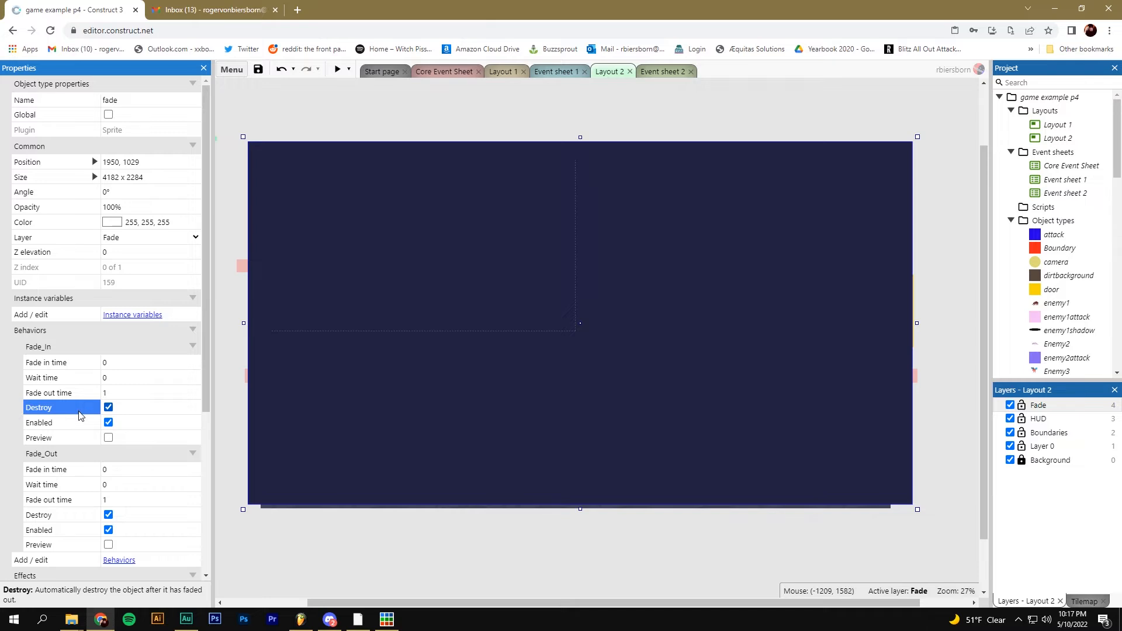
click(87, 425)
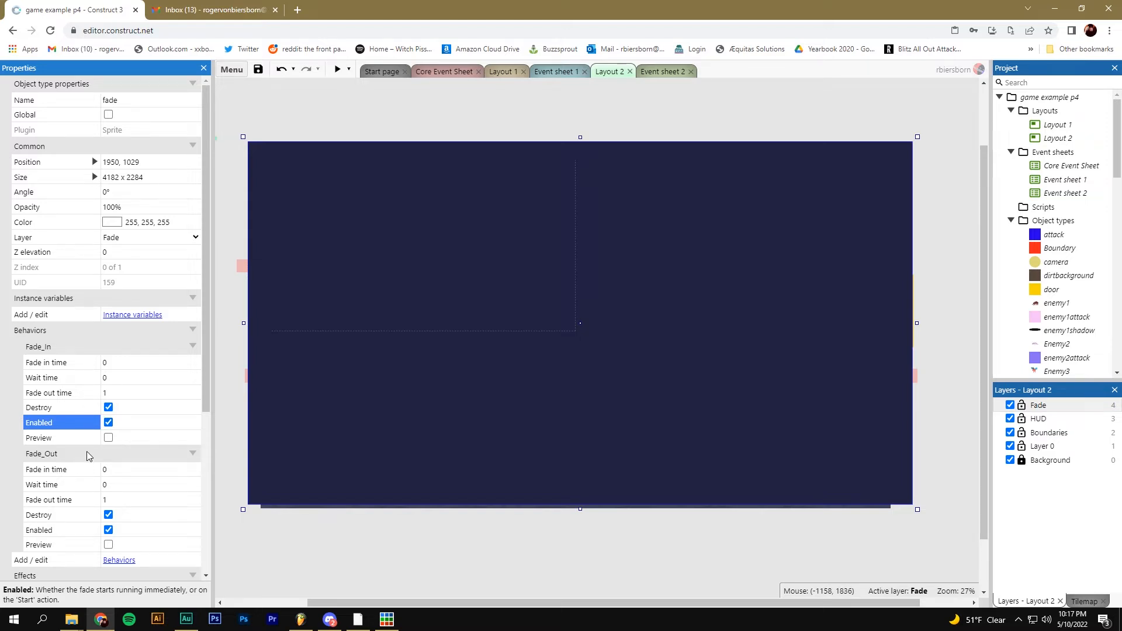
scroll(88, 458, down, 1)
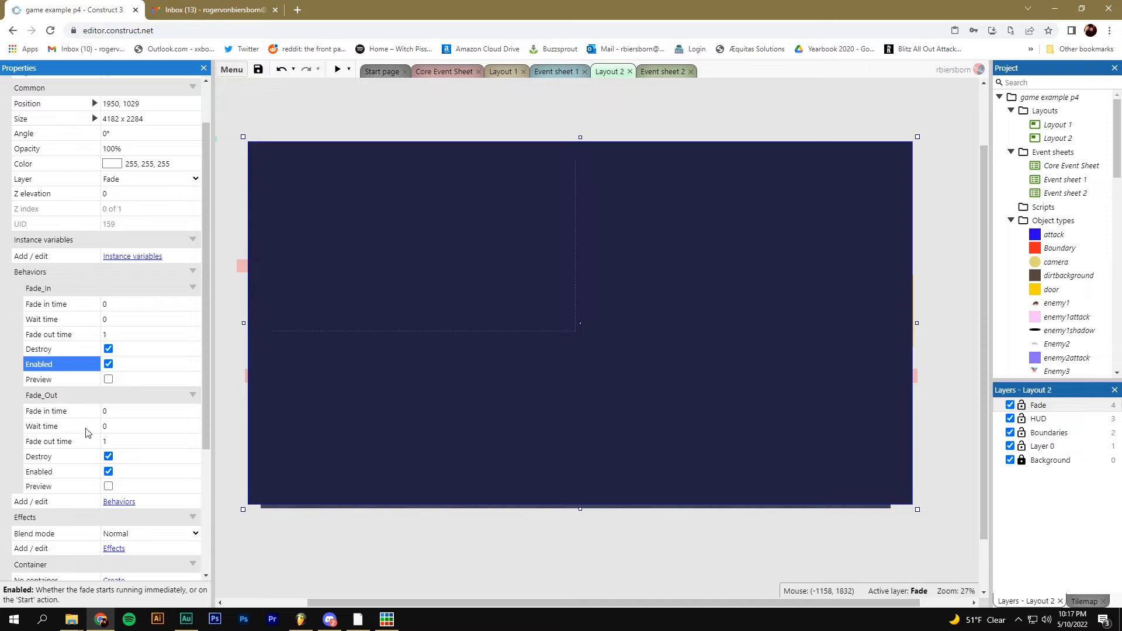
click(82, 290)
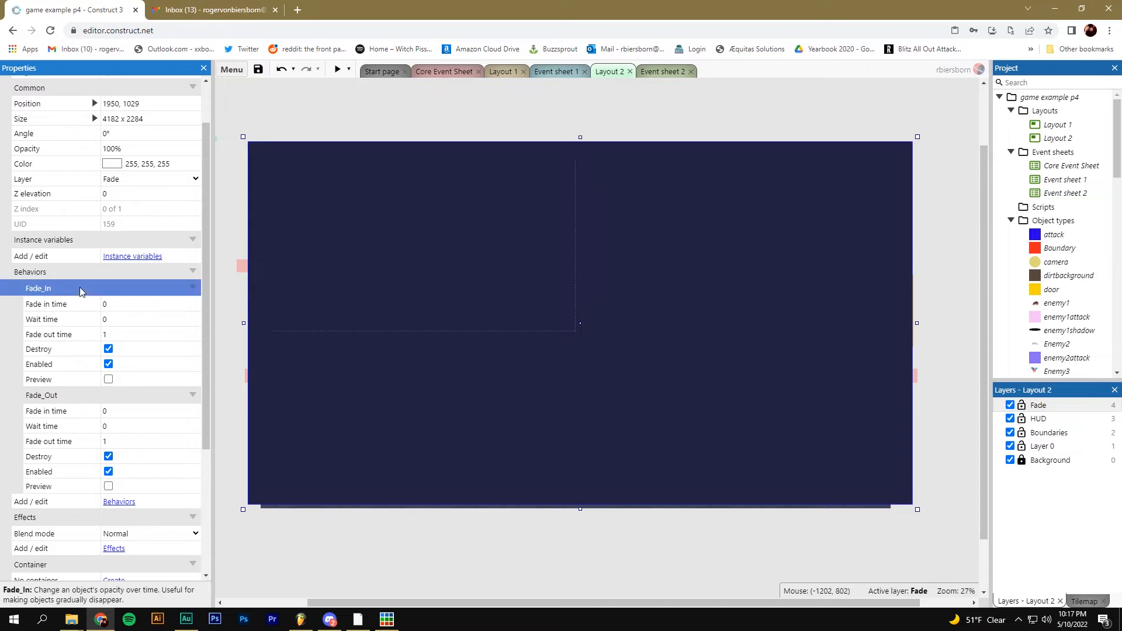
click(48, 306)
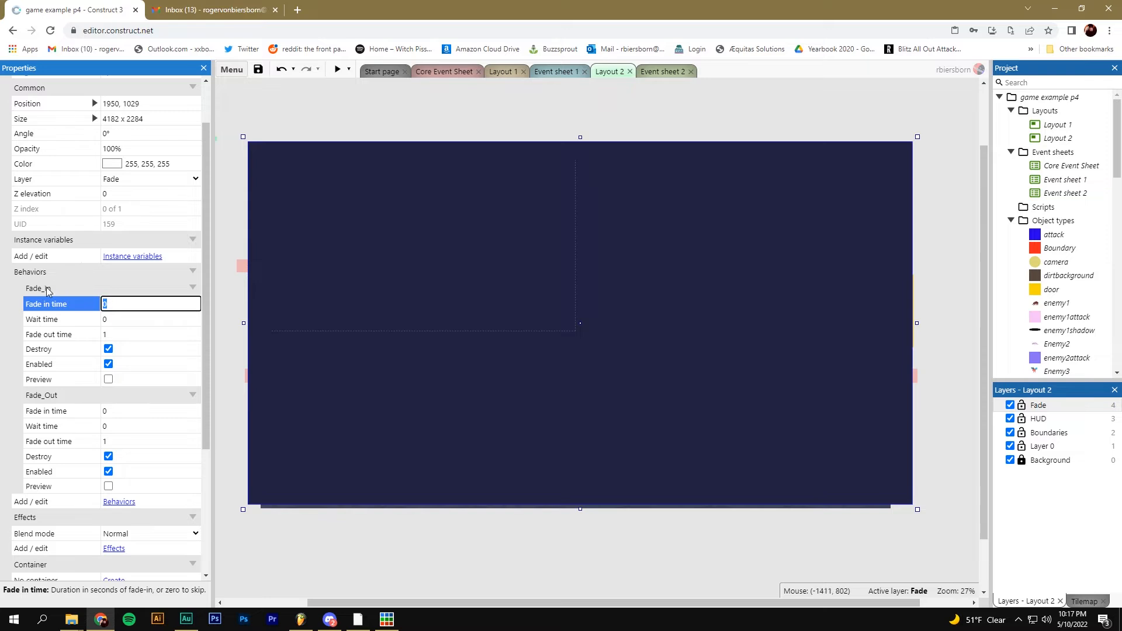
Review Fade_In's fade in, wait and fade out times, then untick its Destroy option
click(62, 287)
click(54, 336)
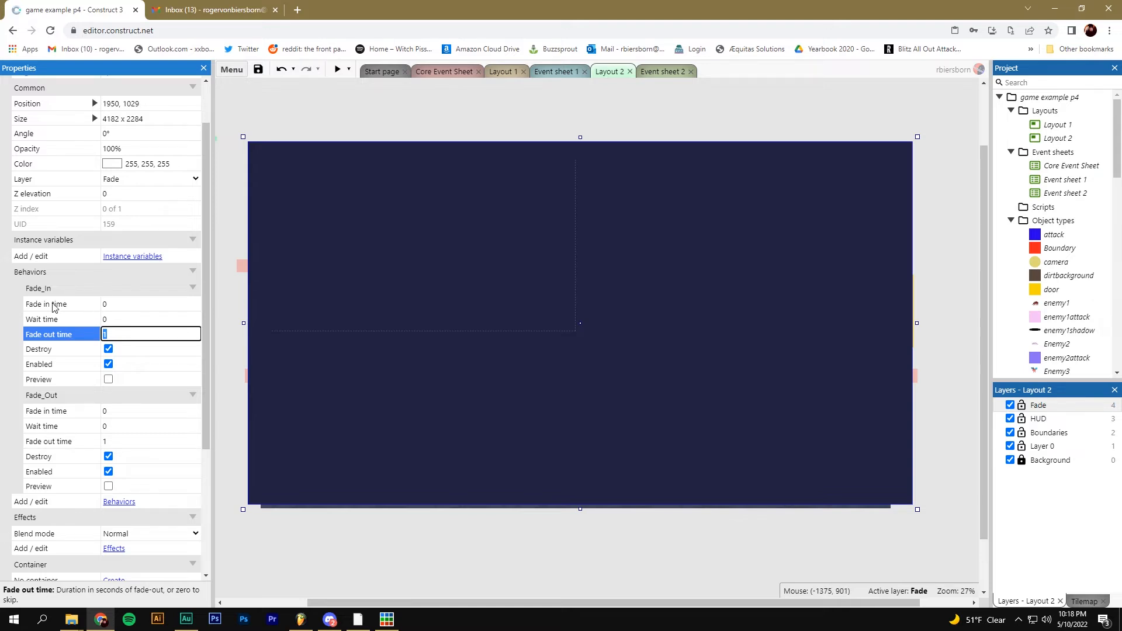
click(117, 304)
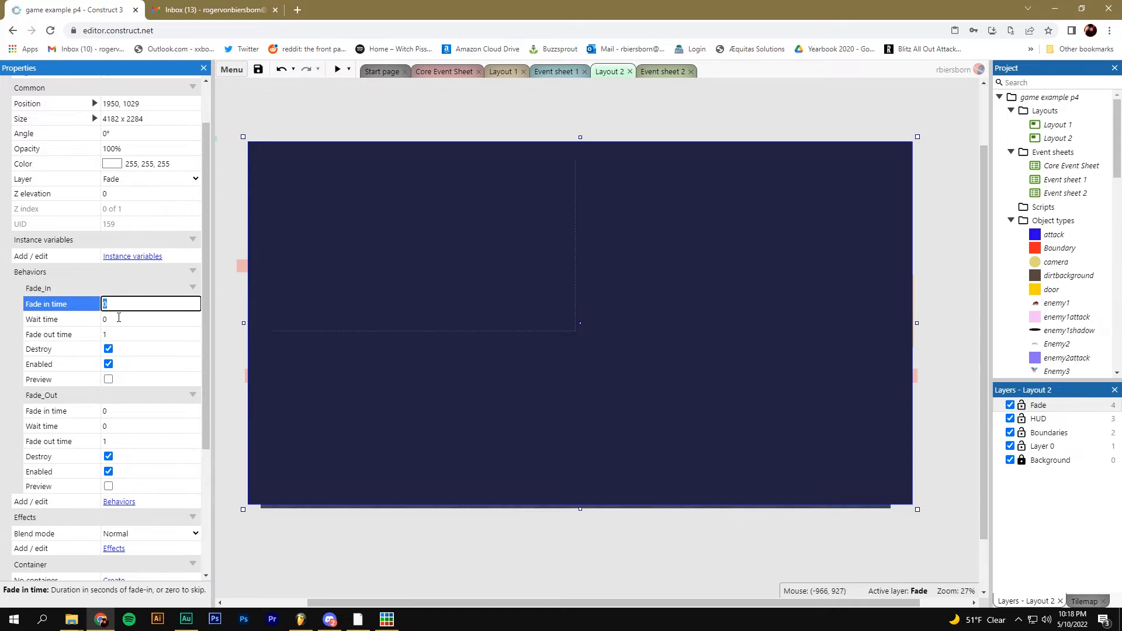
click(118, 319)
click(112, 336)
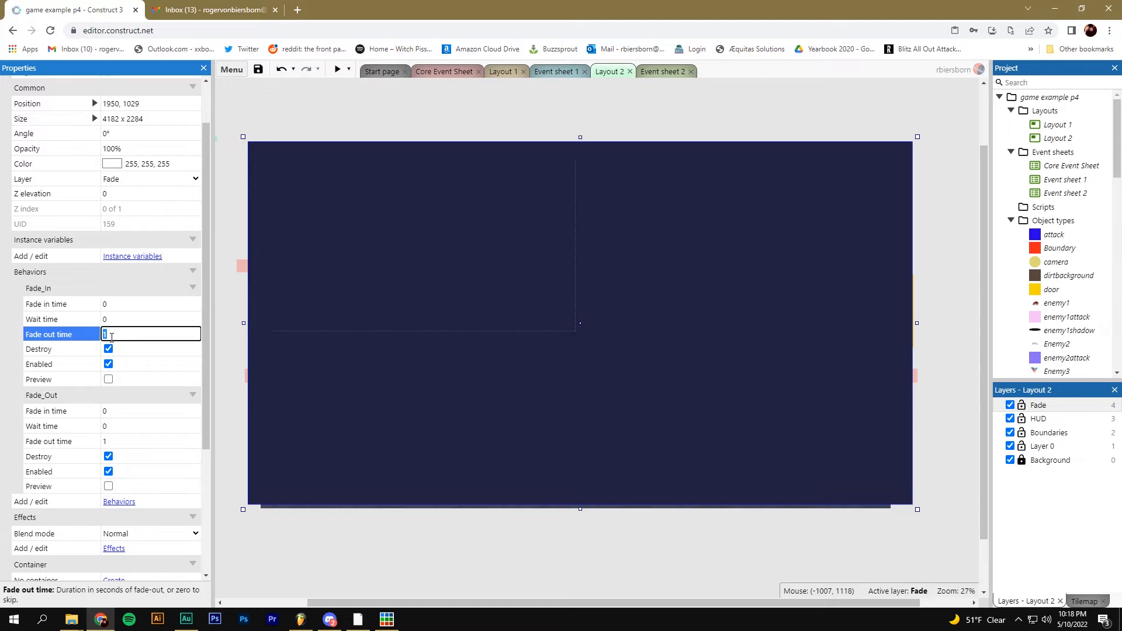
click(108, 348)
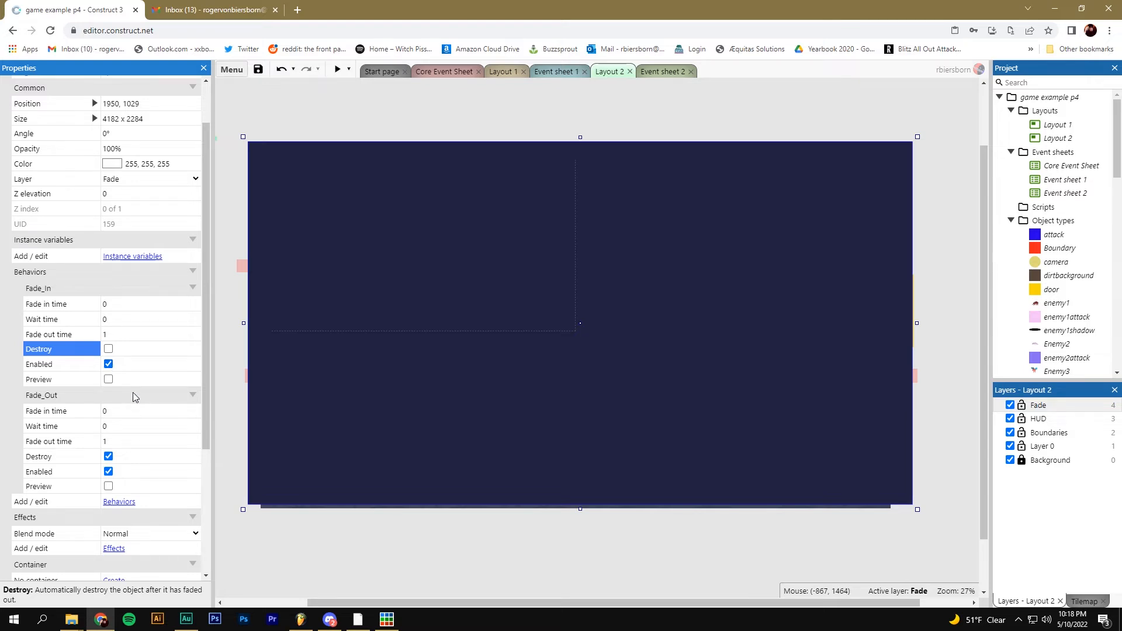
Set Fade_Out's fade in time to 1 and fade out time to 0
scroll(132, 391, down, 1)
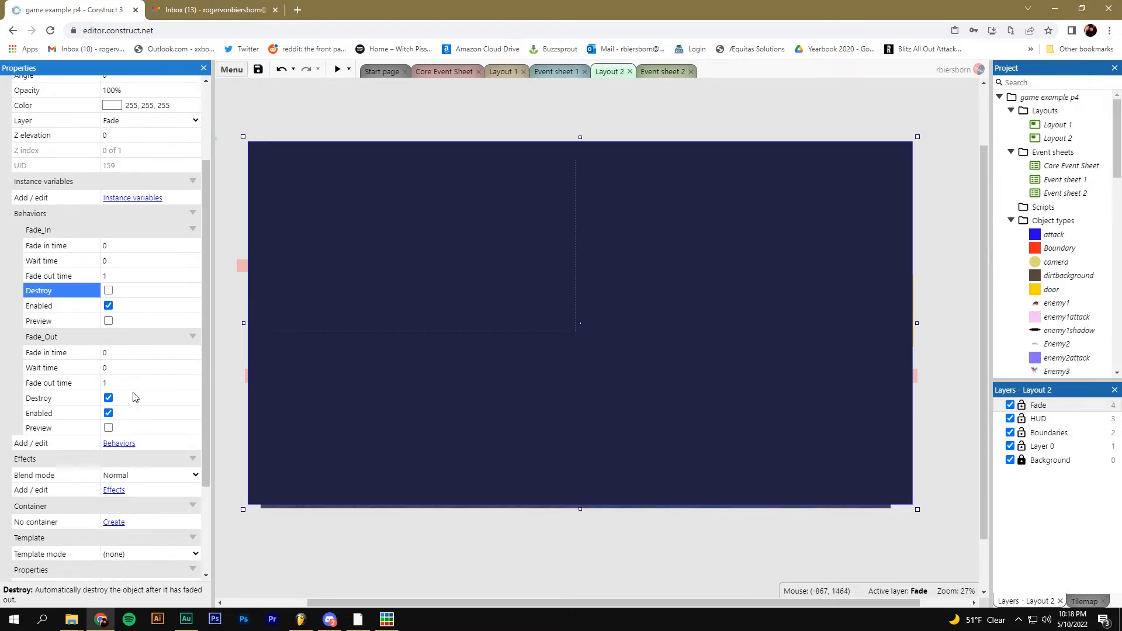
click(93, 342)
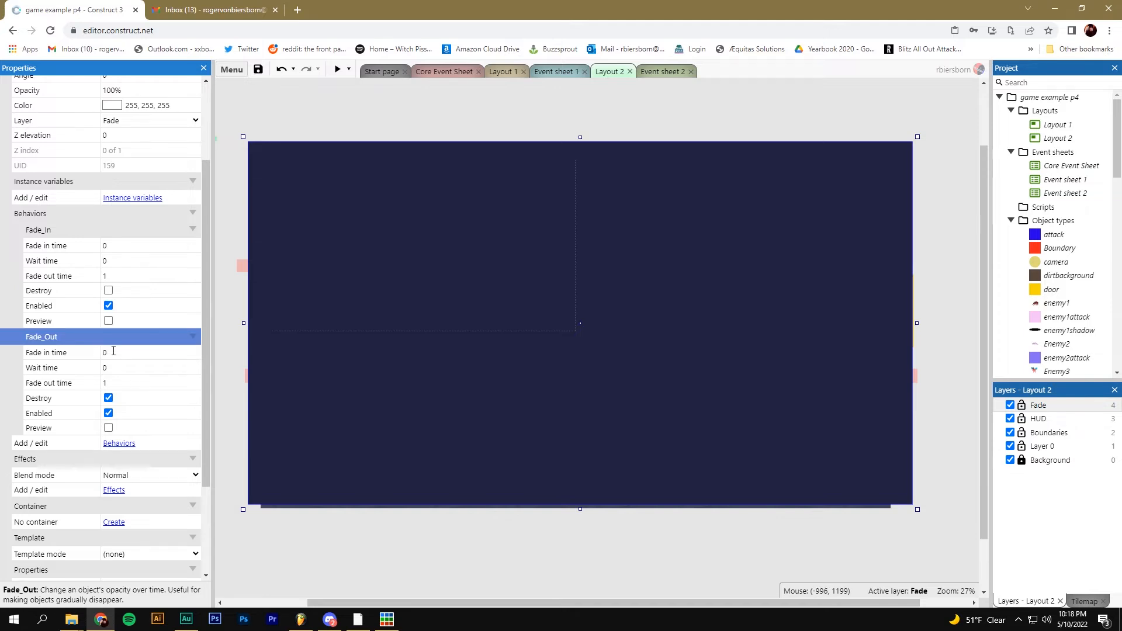
click(119, 351)
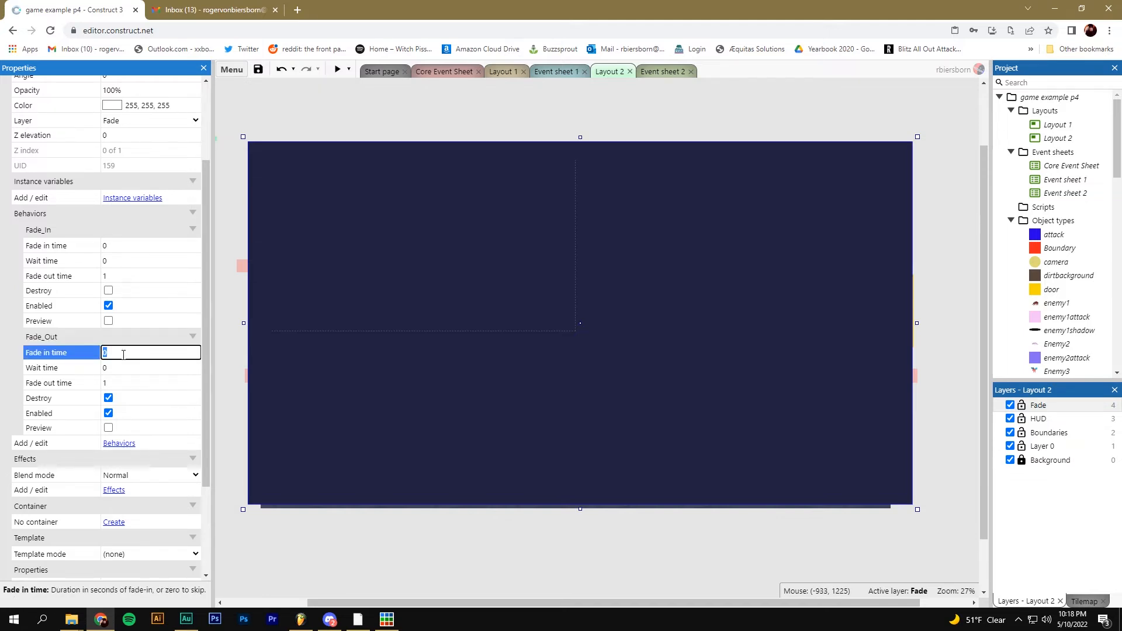
text(1)
click(125, 368)
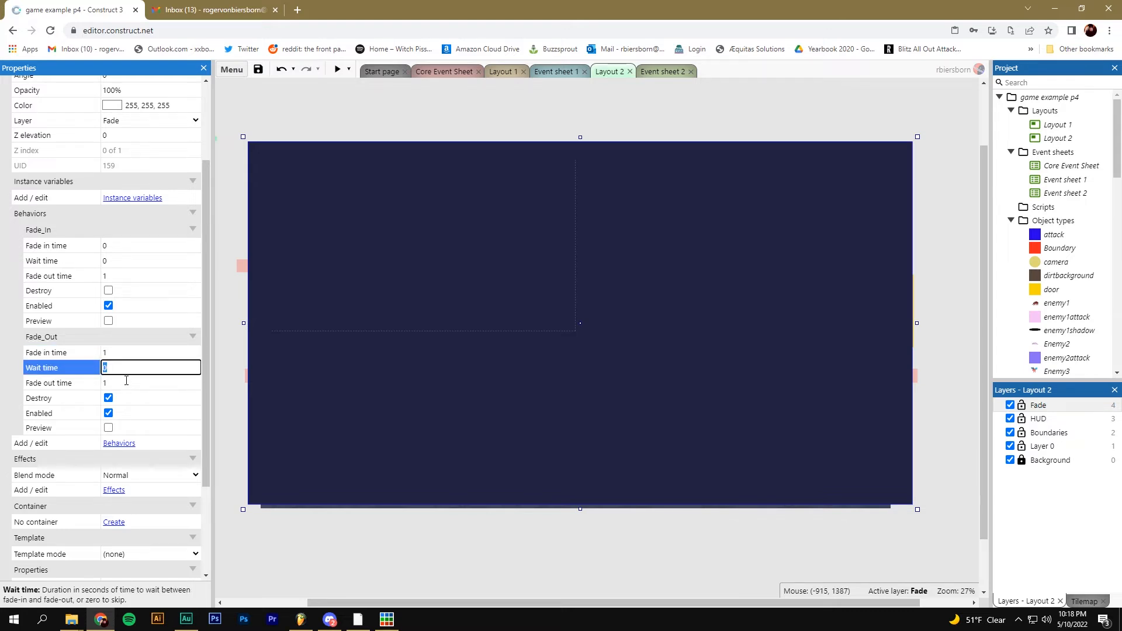
click(126, 380)
text(0)
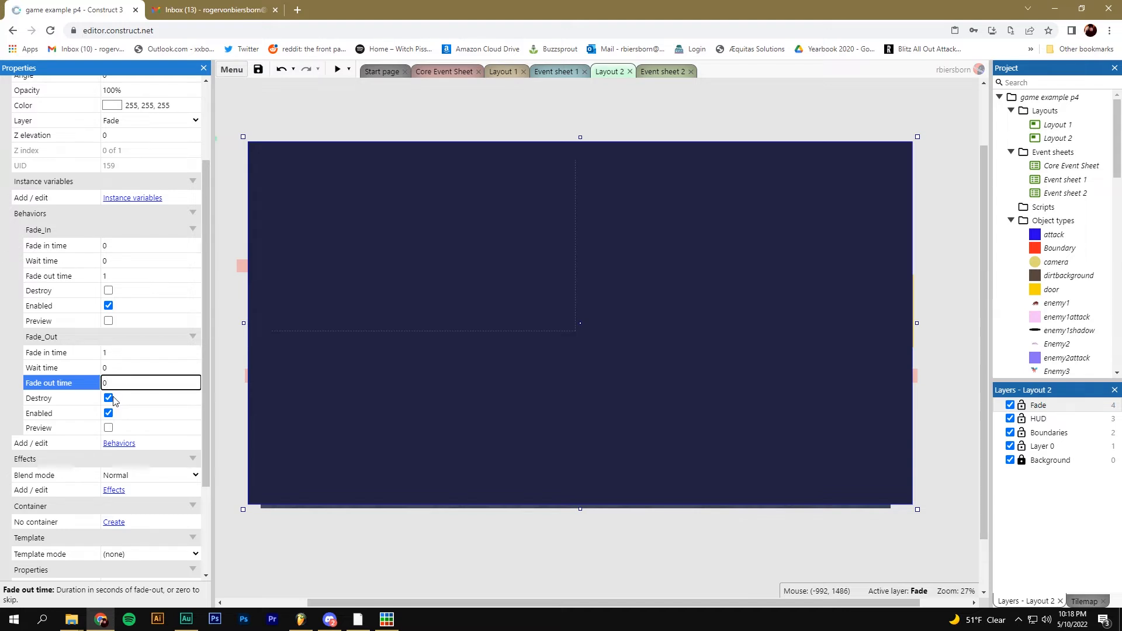
Untick Fade_Out's Destroy and Enabled options and hide the Fade layer
click(109, 398)
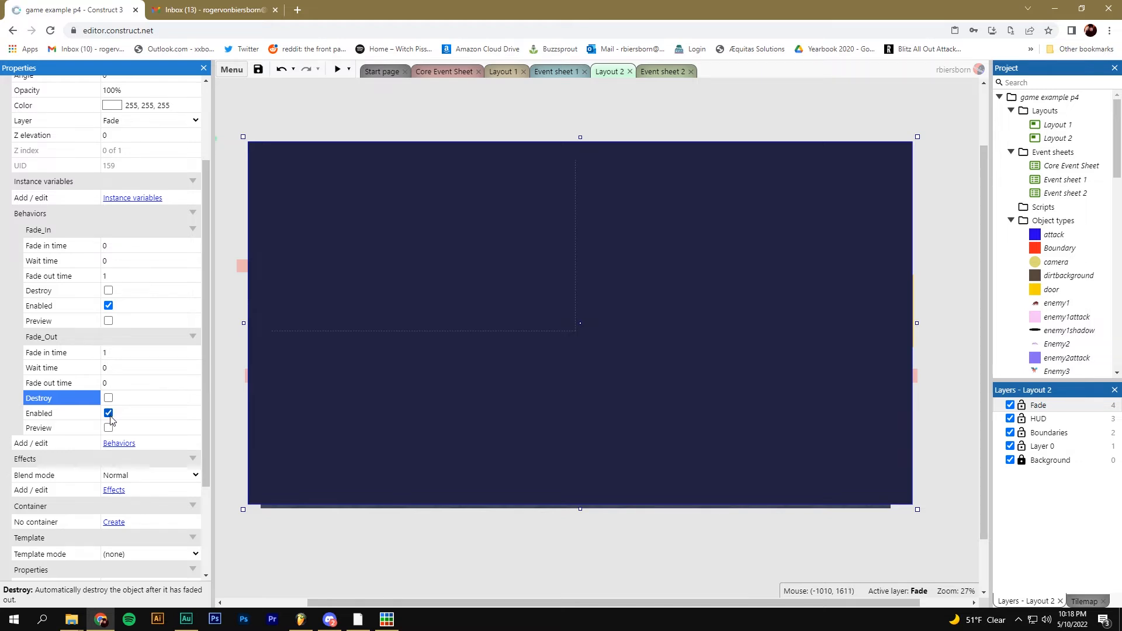
click(108, 414)
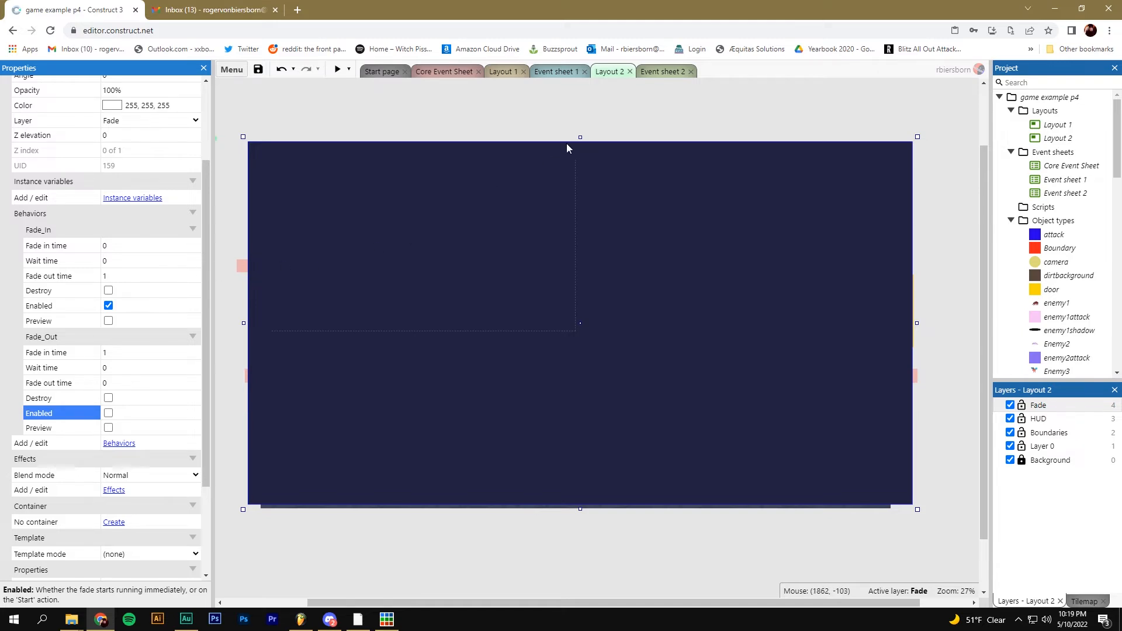
click(1010, 406)
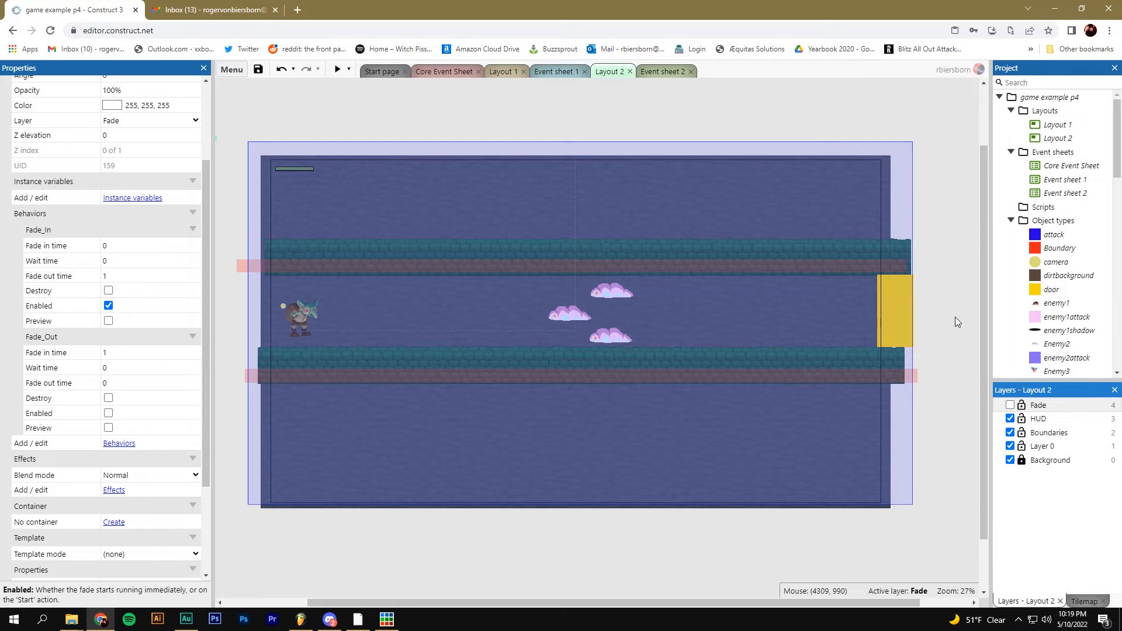
In Event sheet 2, begin adding an action to the goblin–door collision event
click(556, 275)
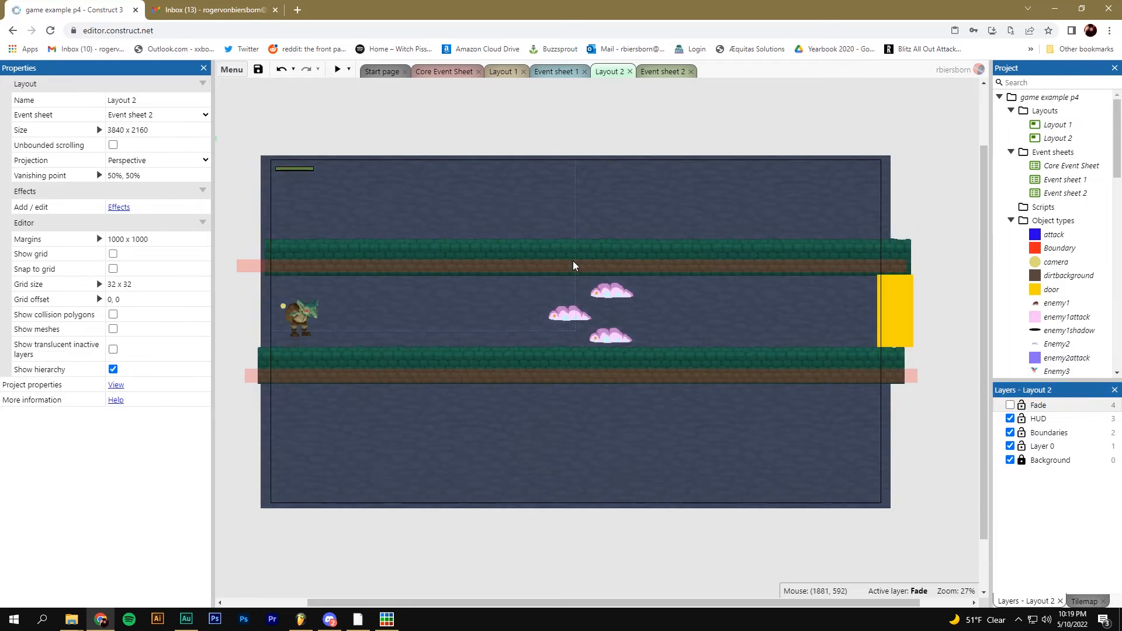
click(650, 72)
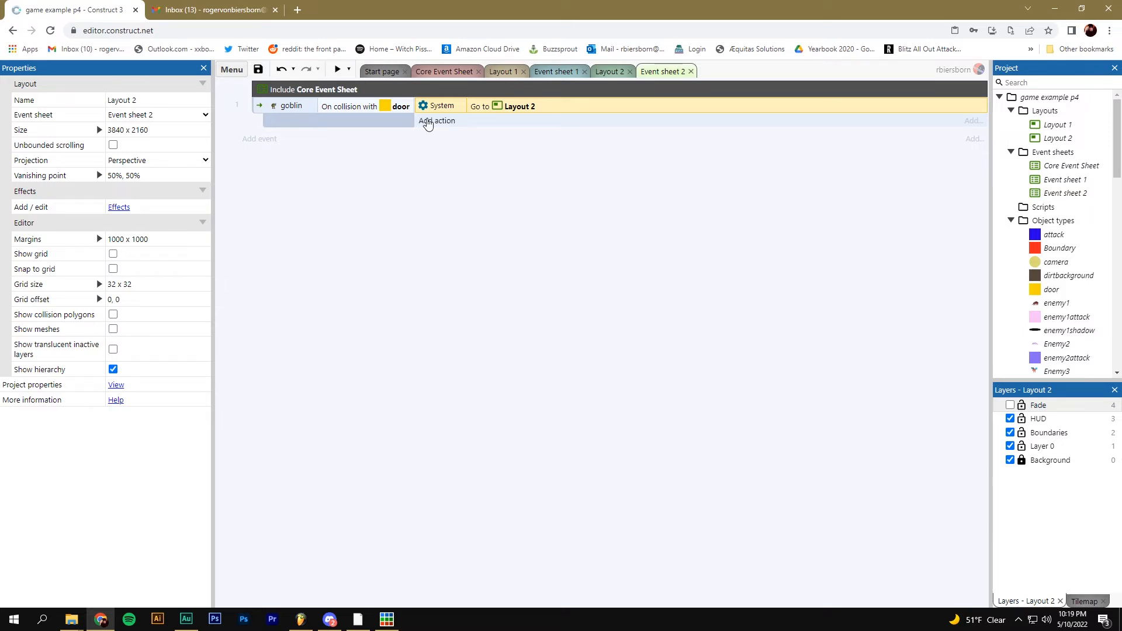
click(381, 110)
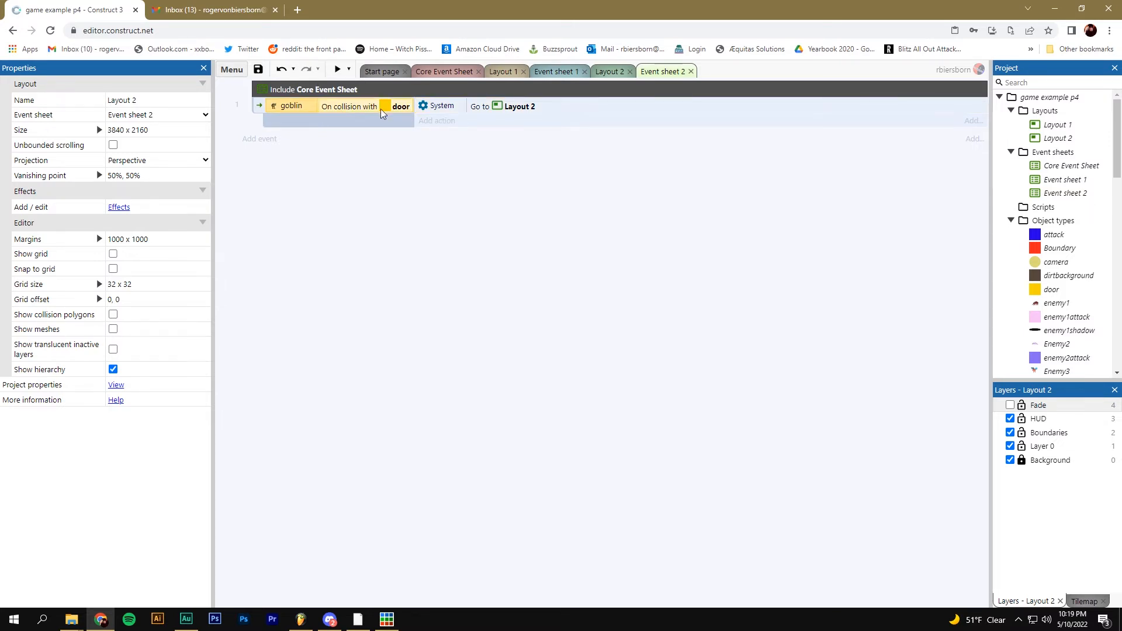
click(440, 121)
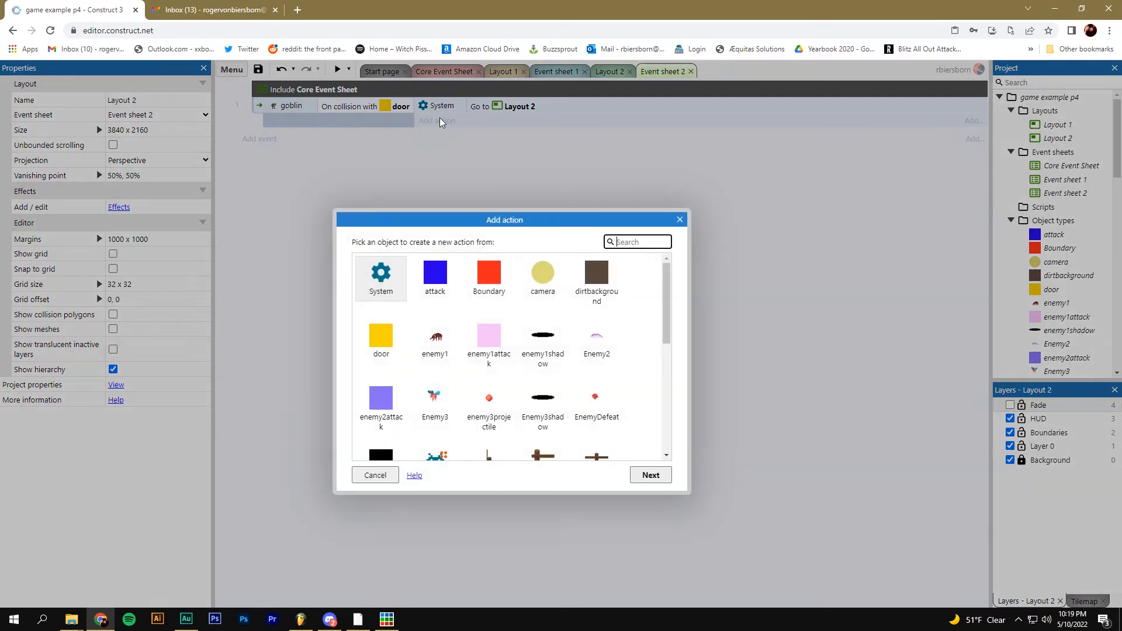
Add the fade's Start fade Fade_Out action and move it above Go to Layout 2
scroll(475, 276, down, 2)
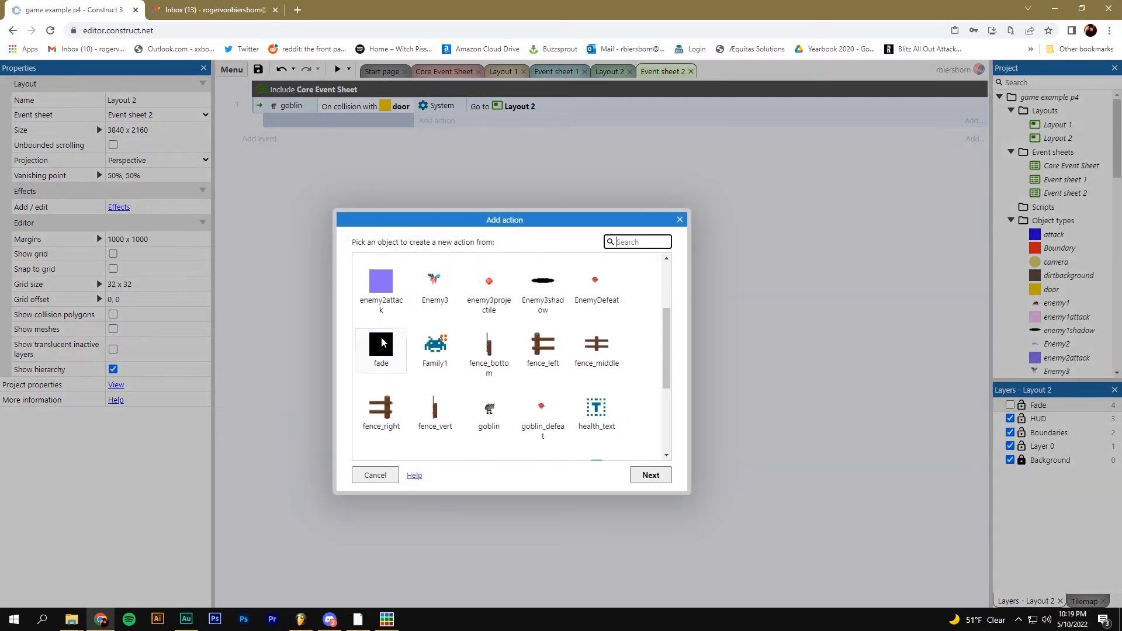
click(387, 349)
double_click(387, 350)
scroll(392, 351, down, 6)
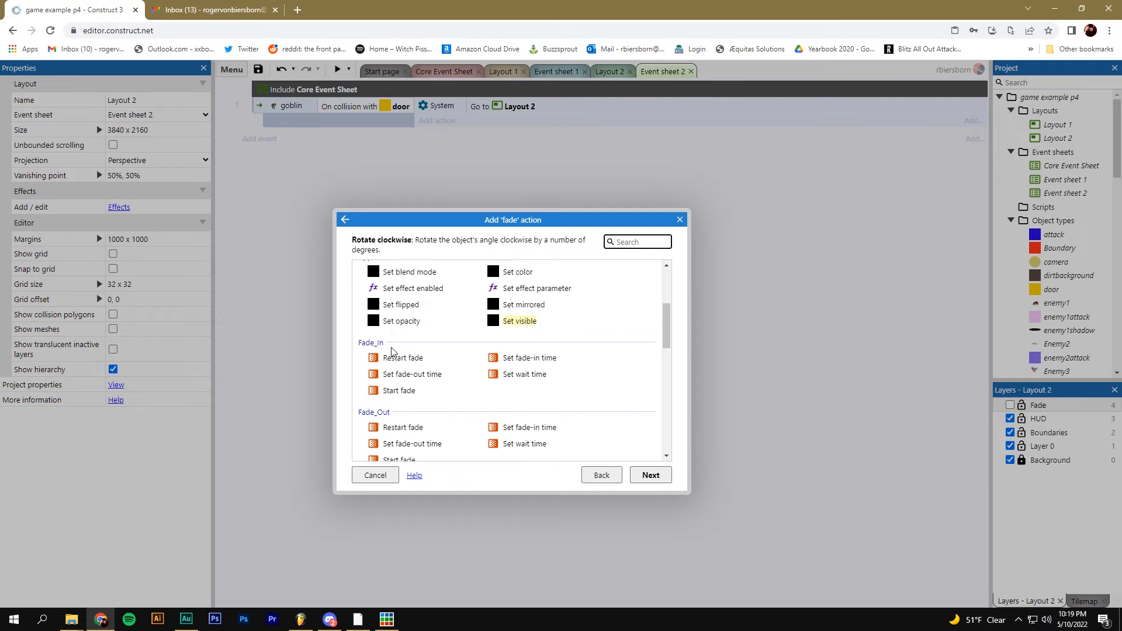
scroll(391, 351, up, 2)
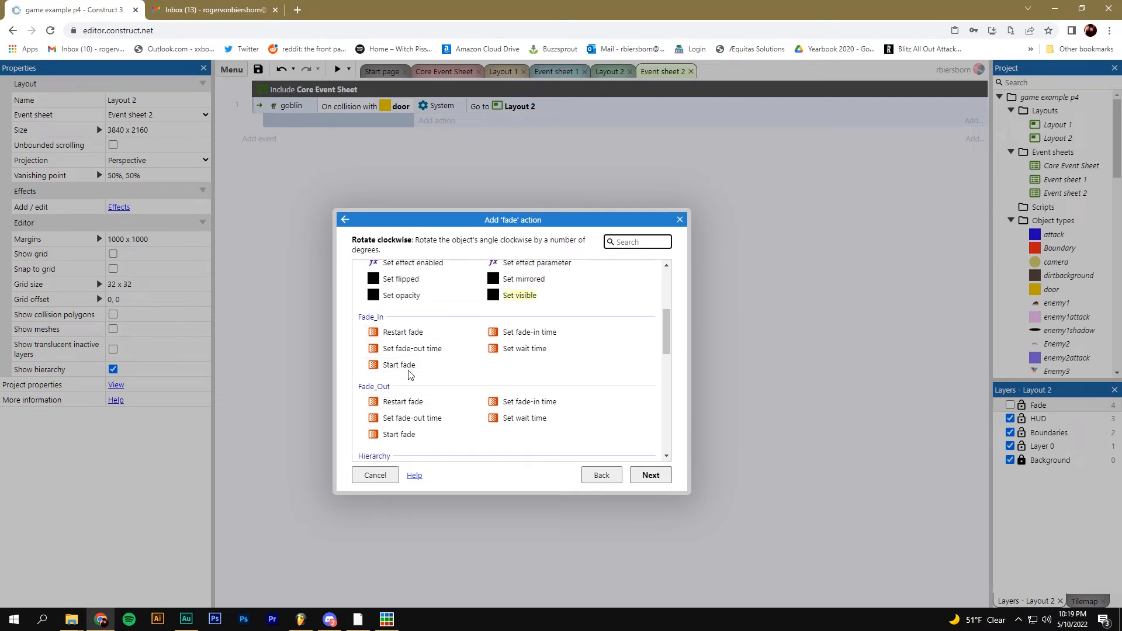
click(397, 435)
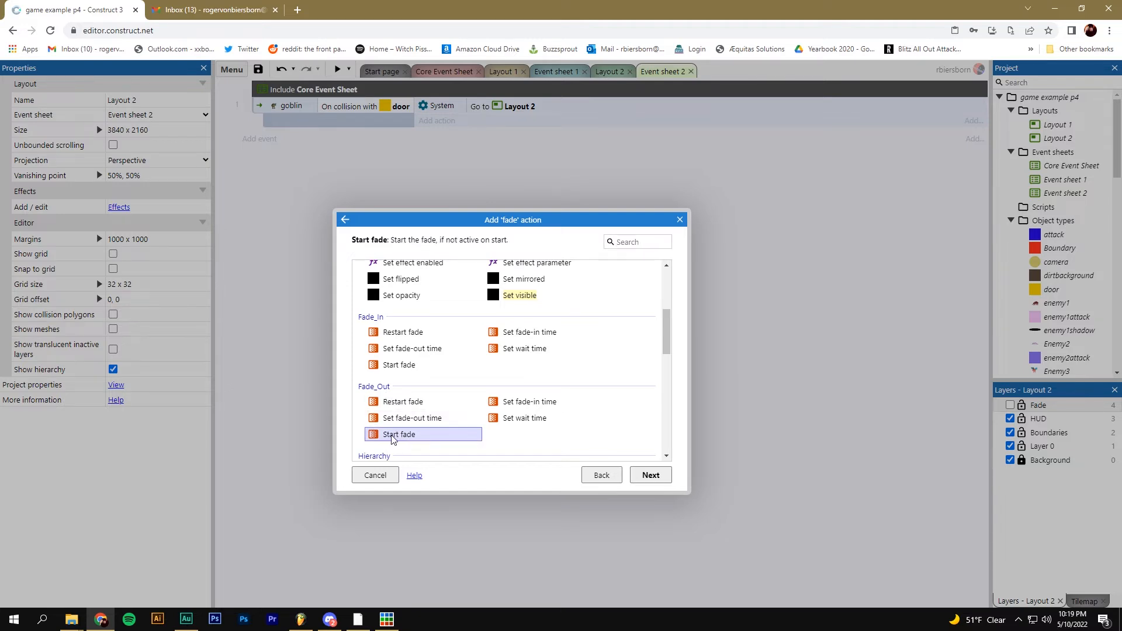
double_click(397, 435)
drag(481, 126, 485, 105)
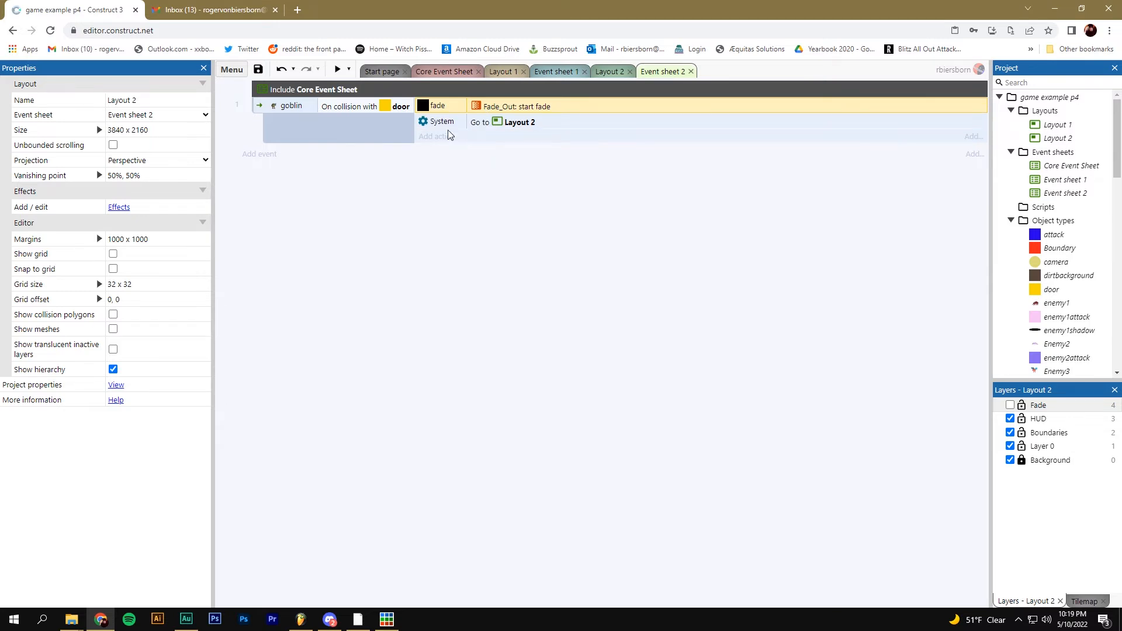
click(386, 107)
Add a System Wait 1.0 seconds action and drag it above Go to Layout 2
click(432, 103)
click(511, 127)
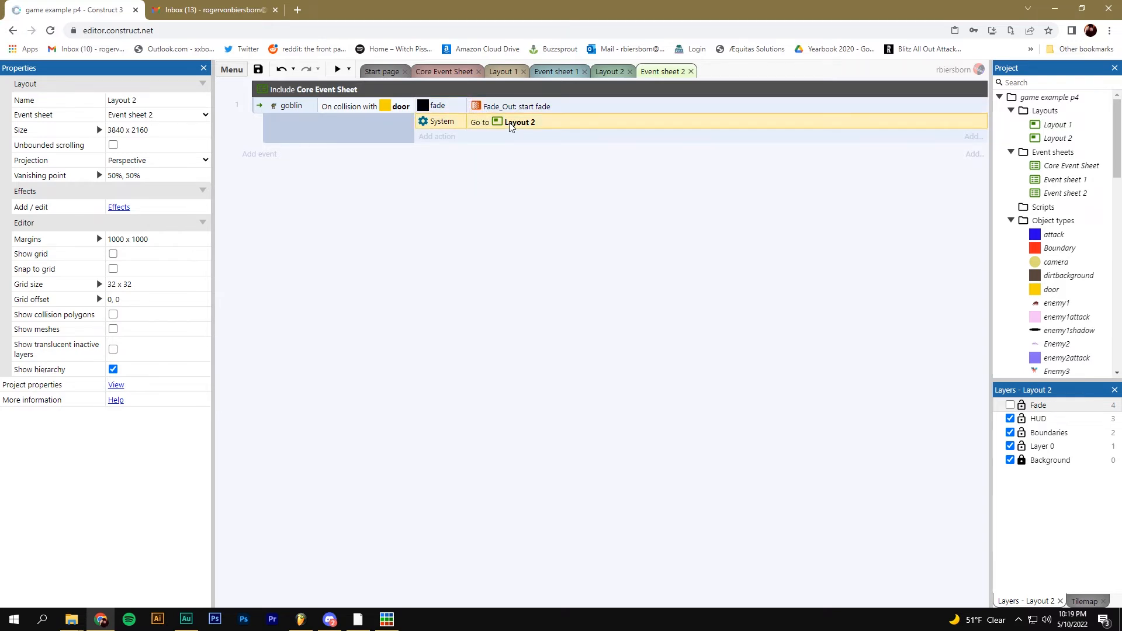
click(497, 111)
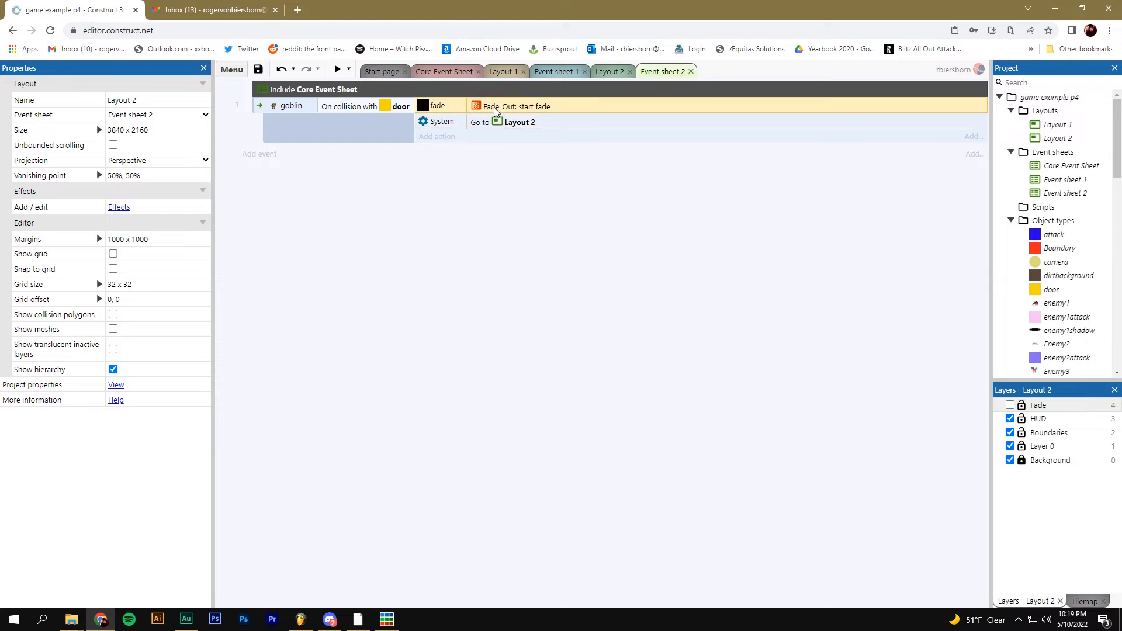
click(440, 137)
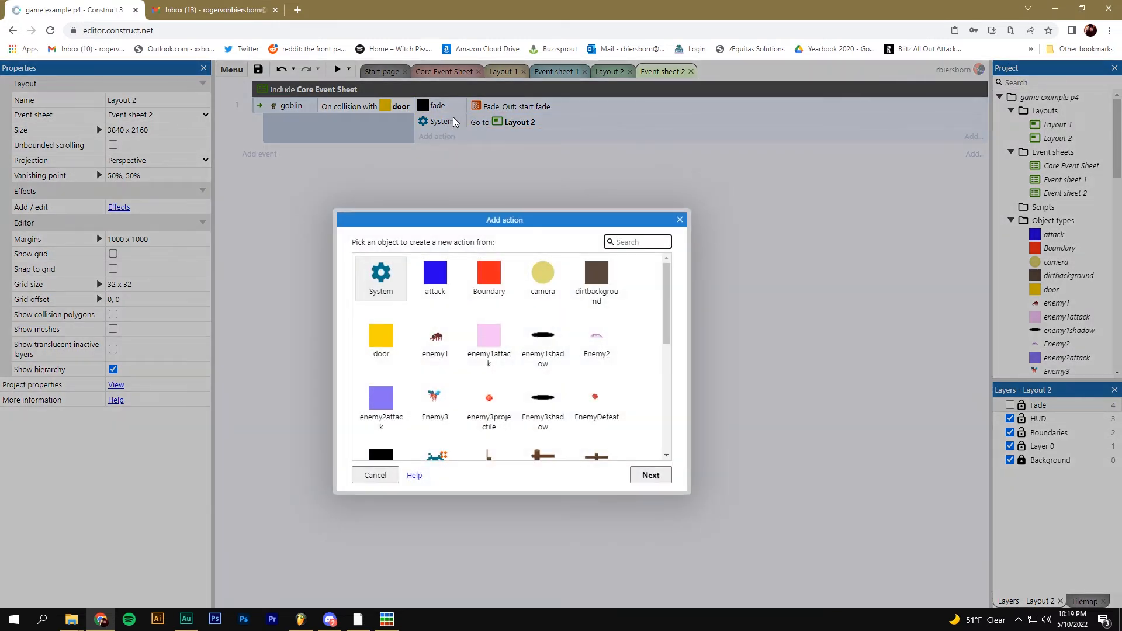
double_click(381, 274)
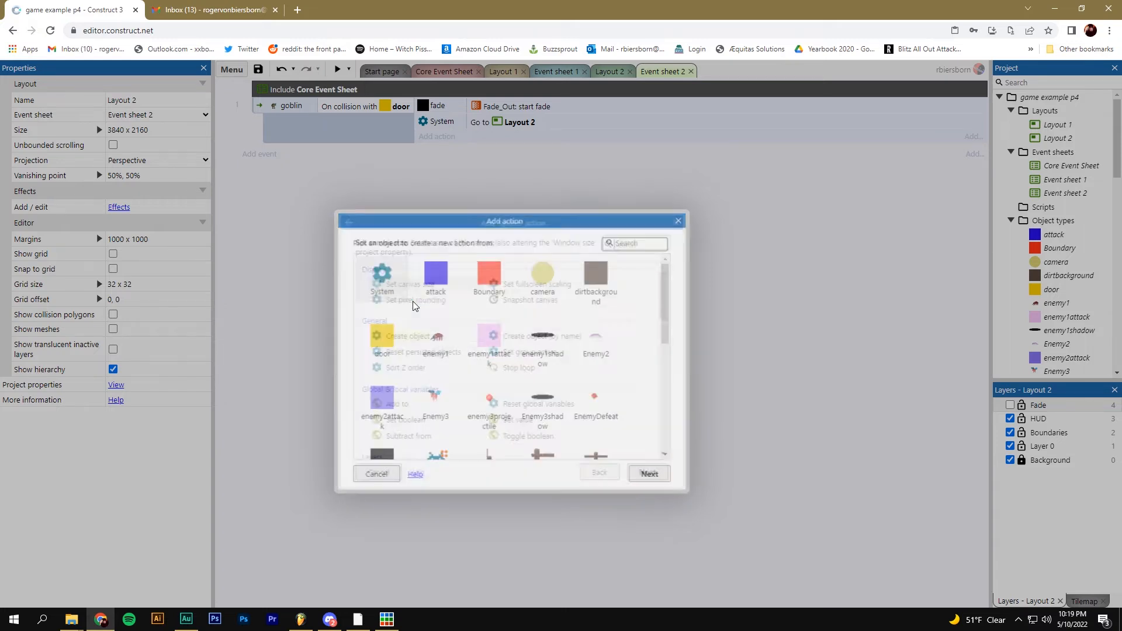
scroll(643, 409, down, 10)
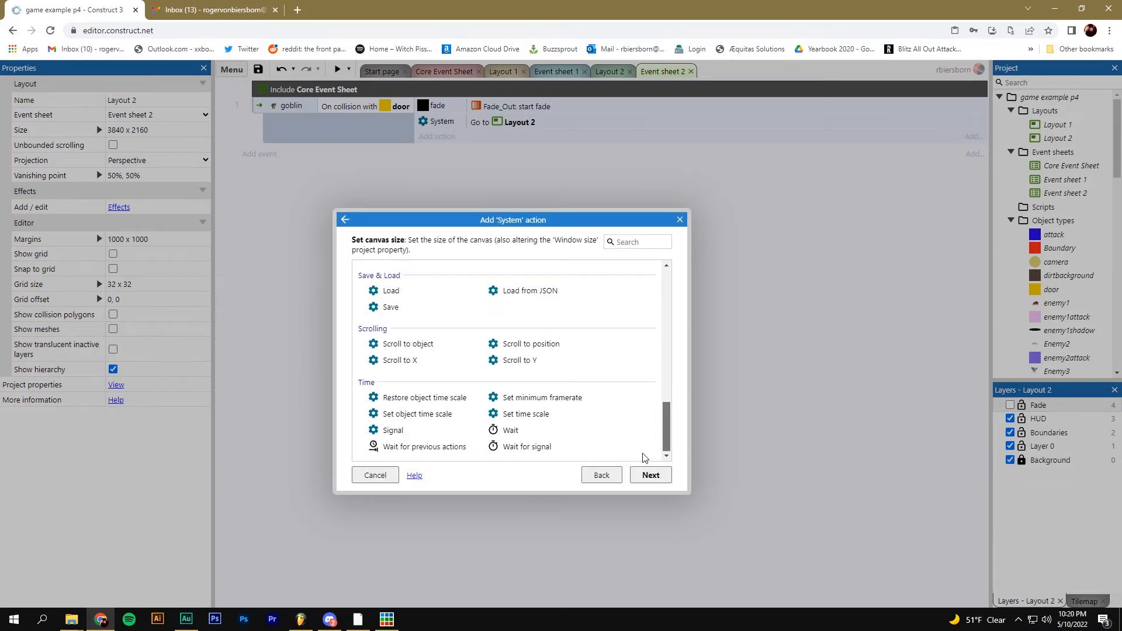
double_click(497, 431)
click(686, 356)
drag(437, 122, 440, 117)
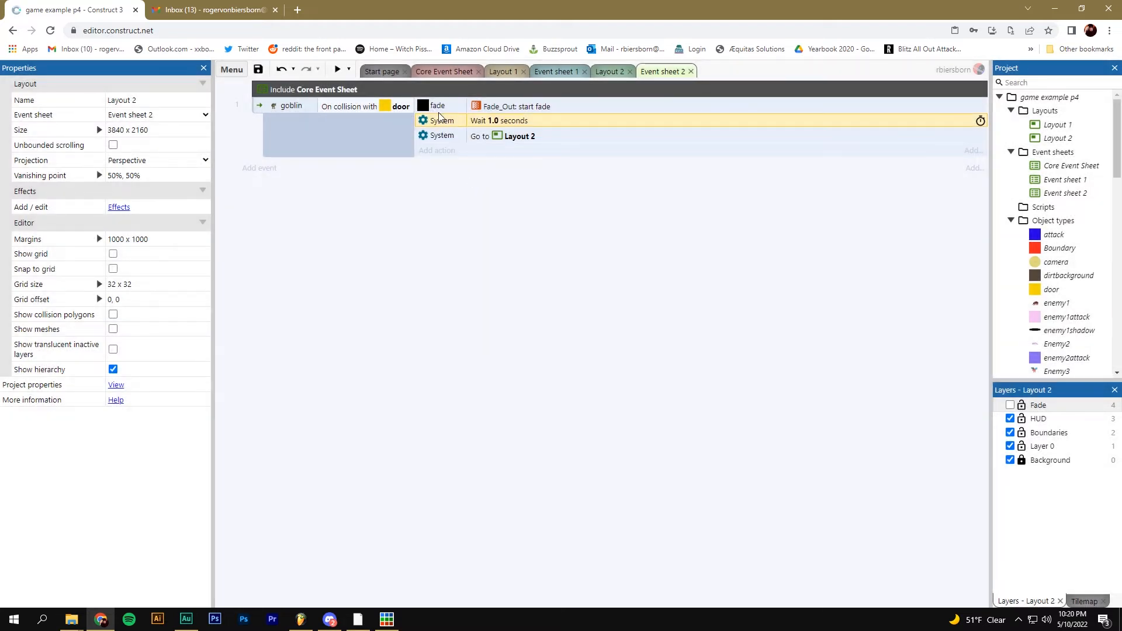
click(539, 108)
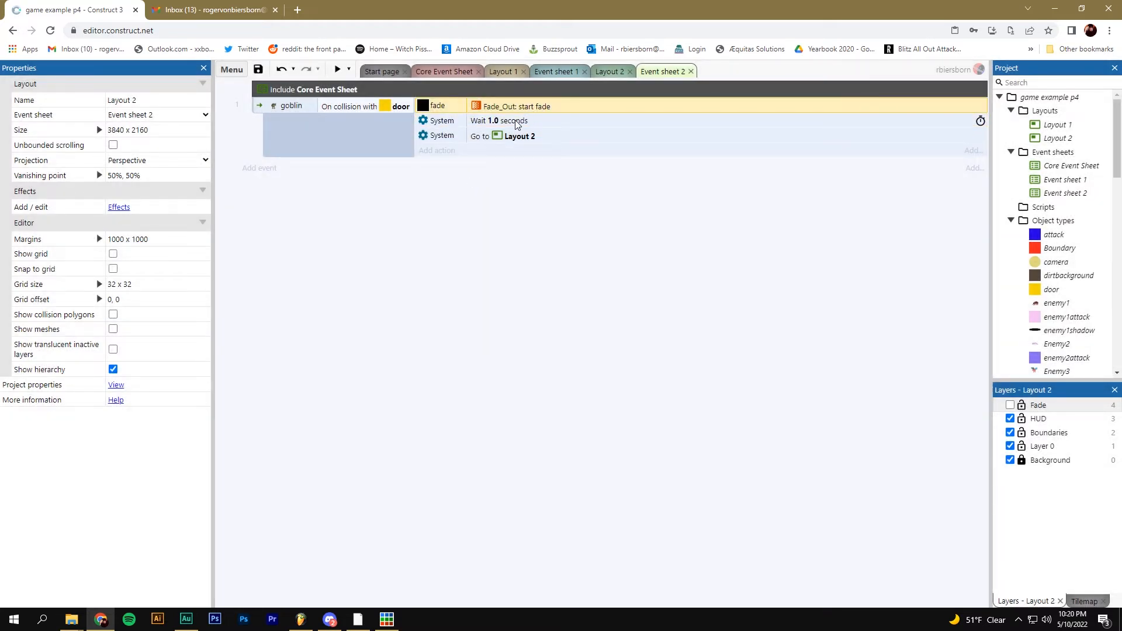
click(516, 124)
click(522, 141)
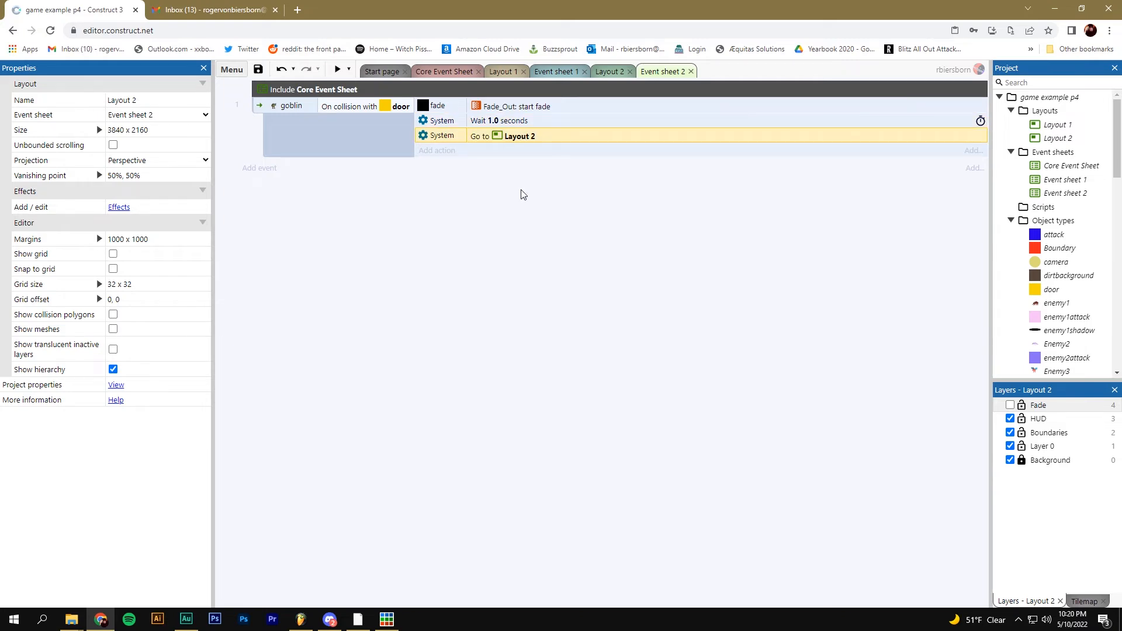
click(337, 69)
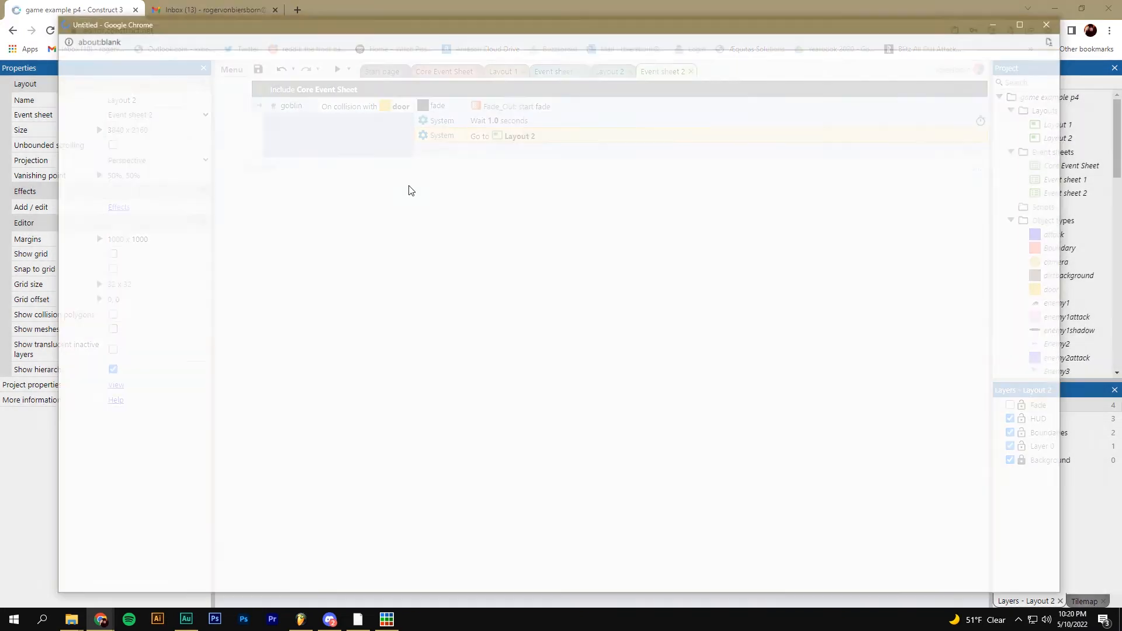
key(Right)
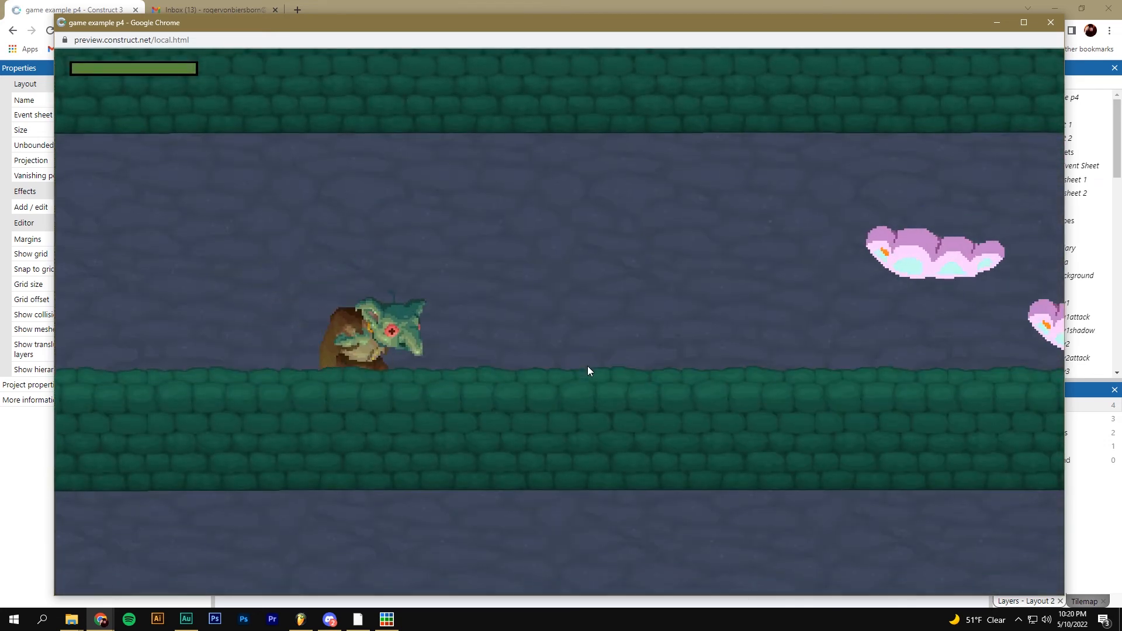
key(Down)
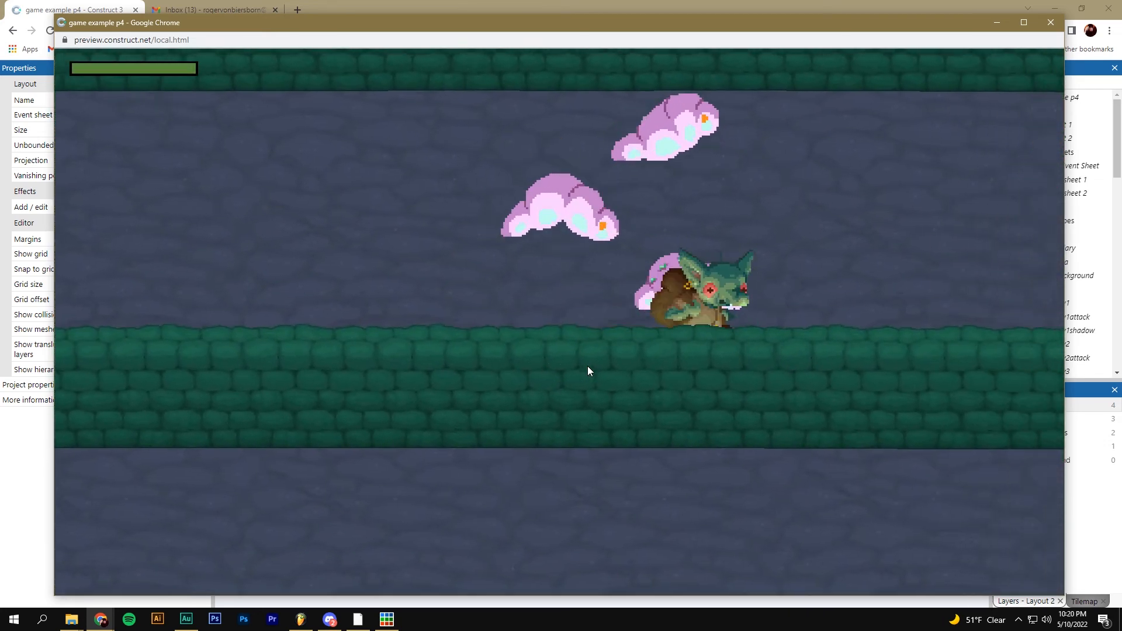
key(Up)
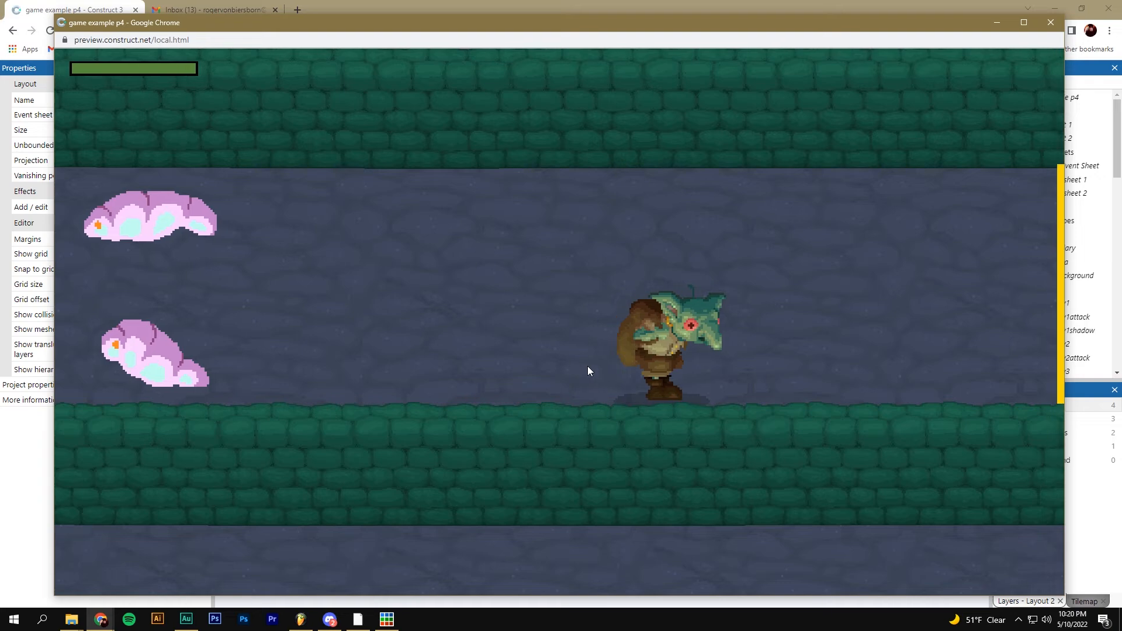
key(Up)
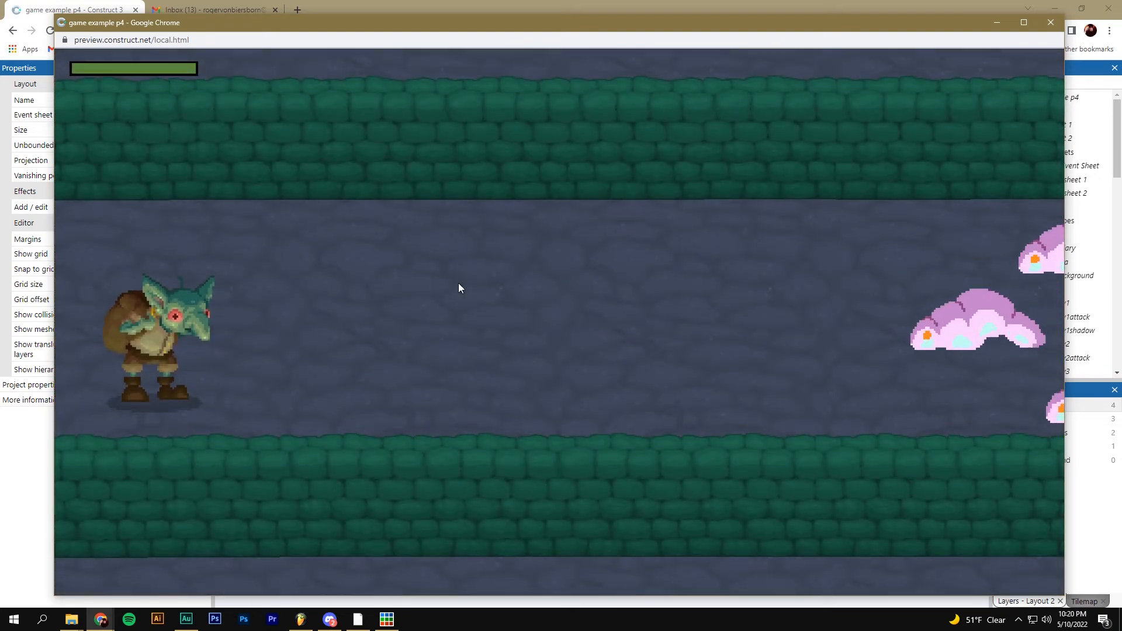
click(1051, 22)
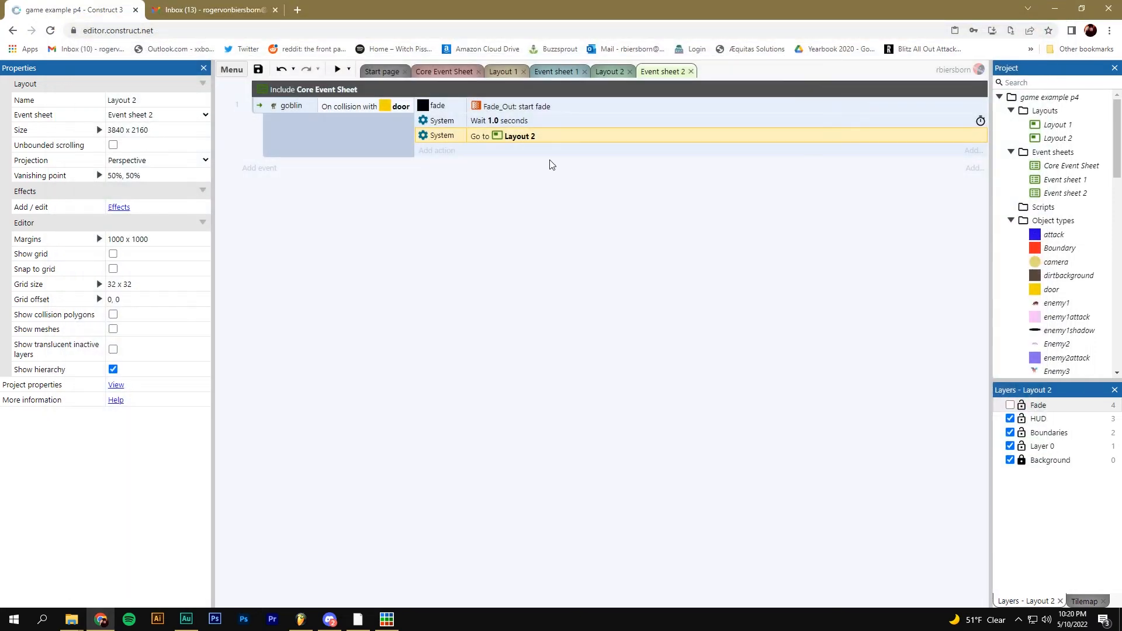
In Layout 2, show the Fade layer and set the fade's Fade_In fade-out time to 0.5
click(621, 70)
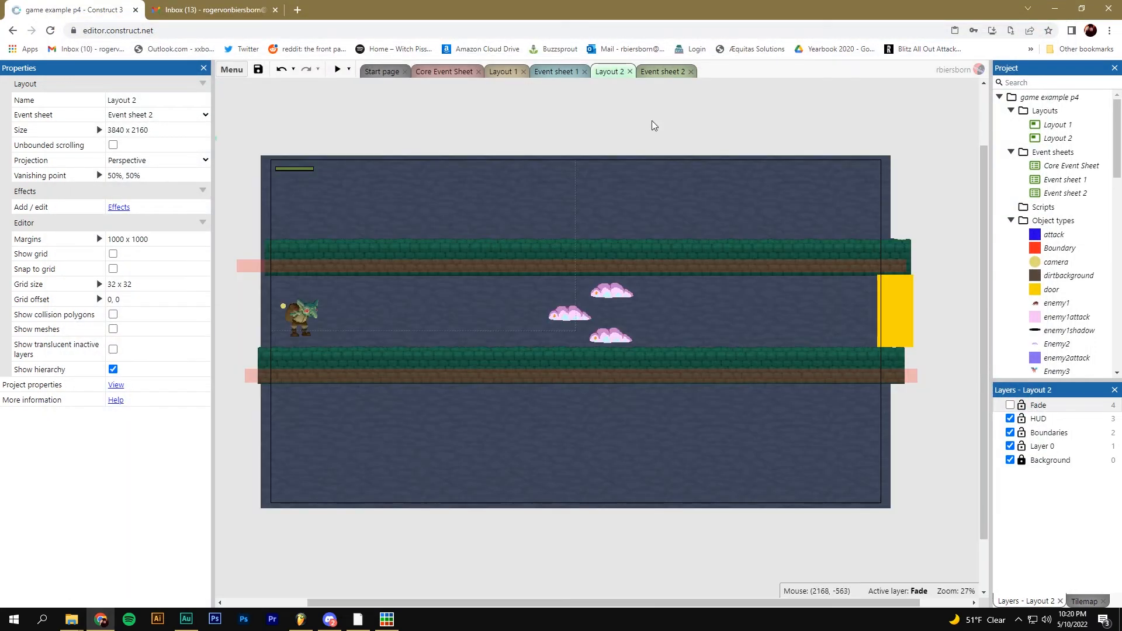
click(1009, 405)
click(707, 243)
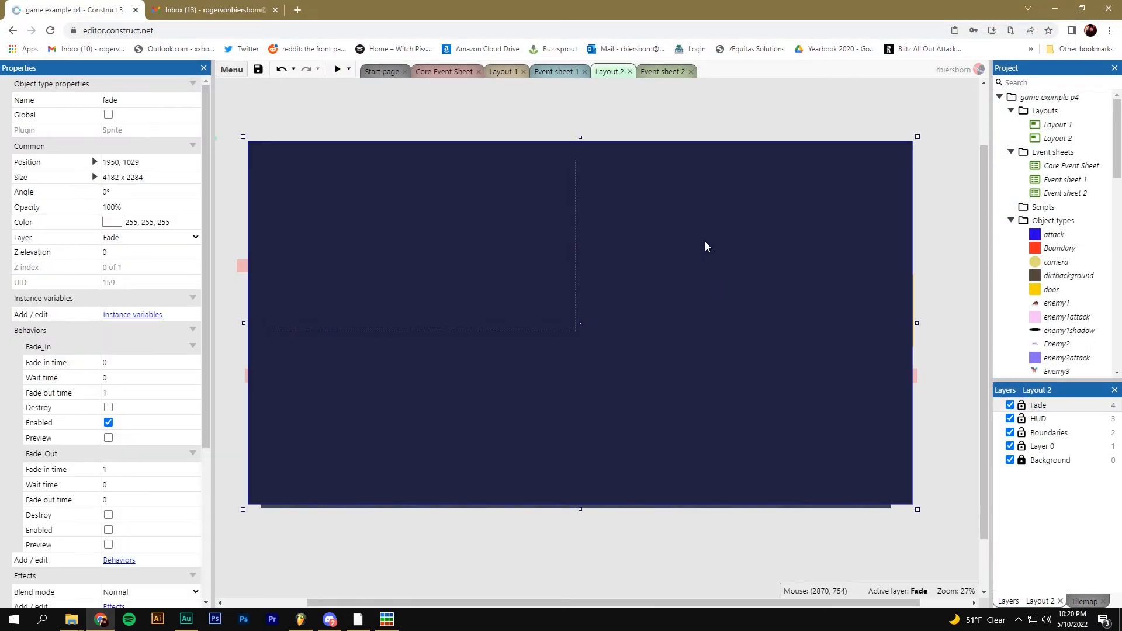
click(119, 392)
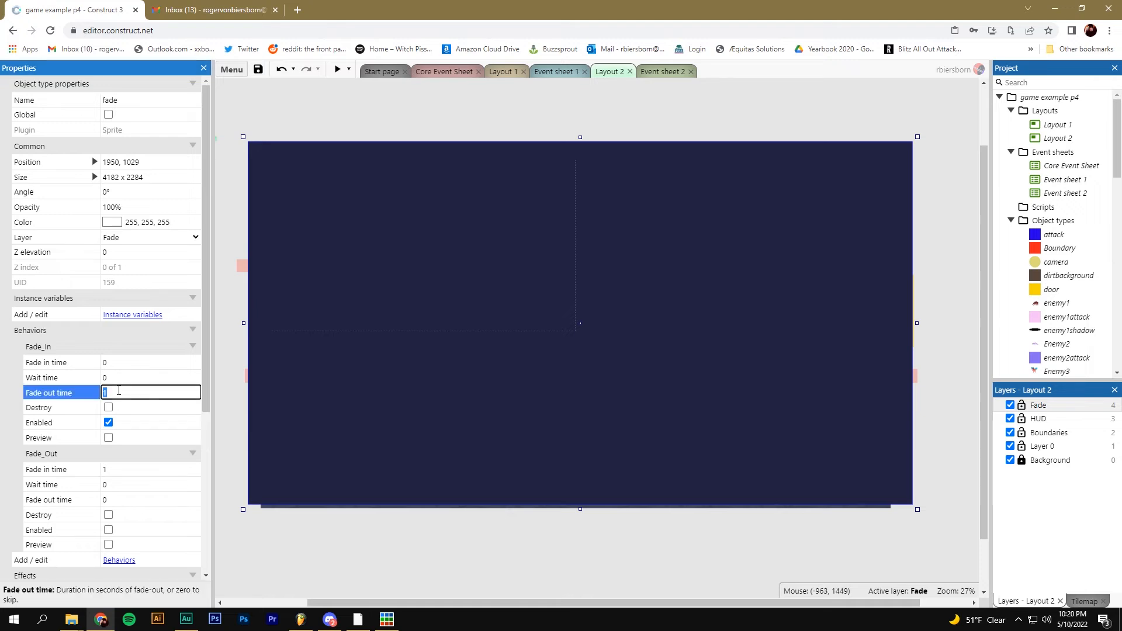
text(0.5)
click(120, 471)
click(316, 570)
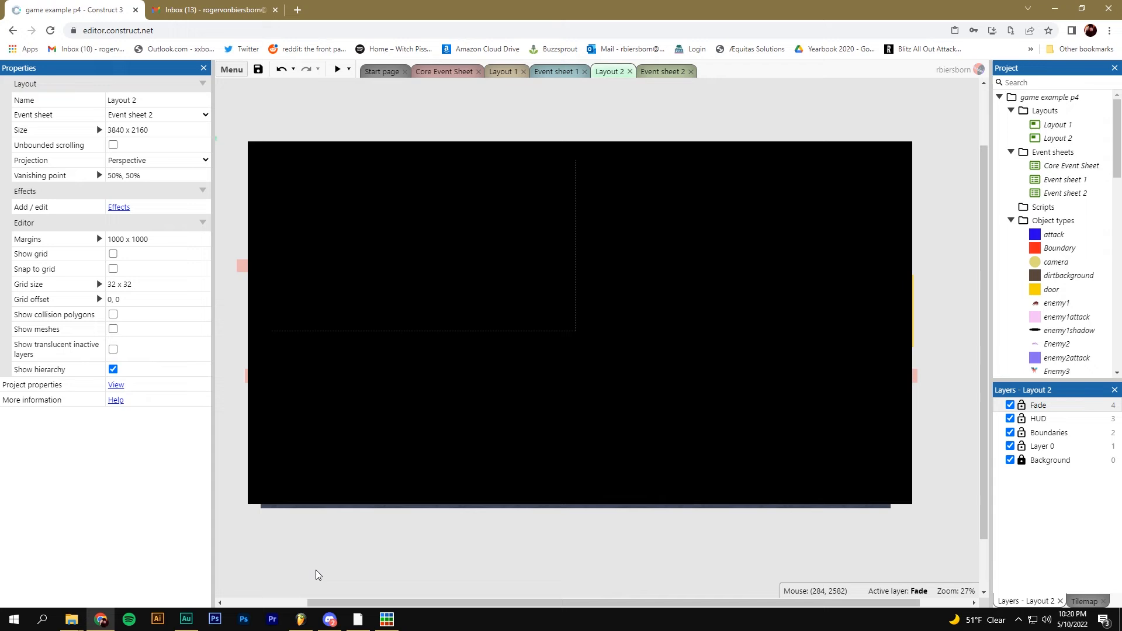
Change the door event's Wait action to 0.5 seconds in Event sheet 2
click(659, 71)
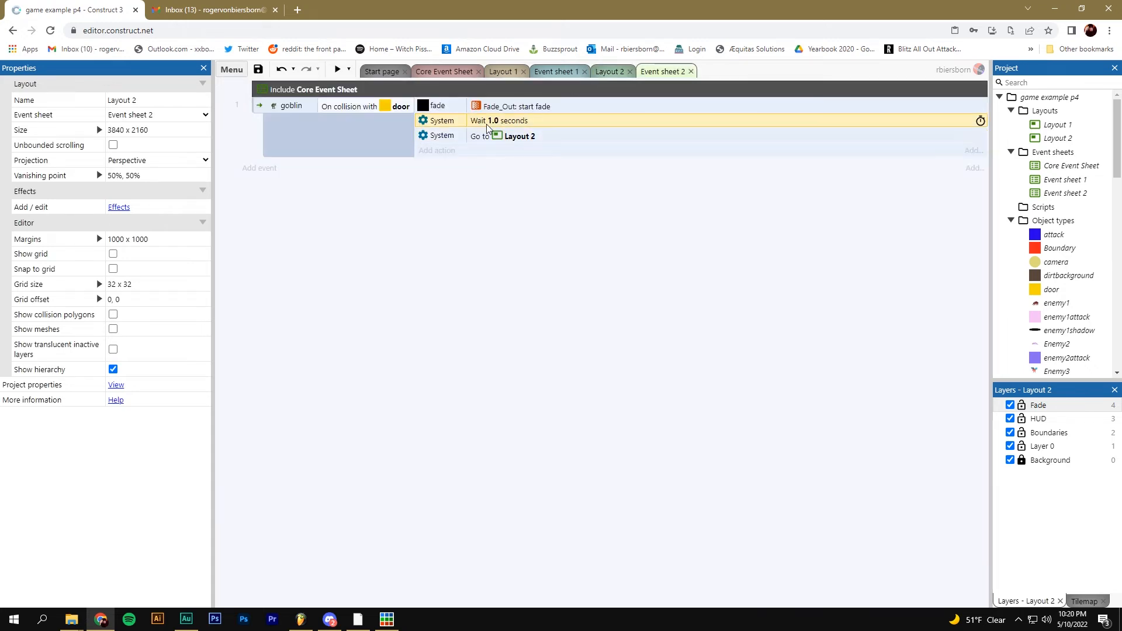
double_click(486, 124)
text(0.5)
key(Return)
Back in Layout 2, hide the Fade layer and make Layer 0 active
click(610, 72)
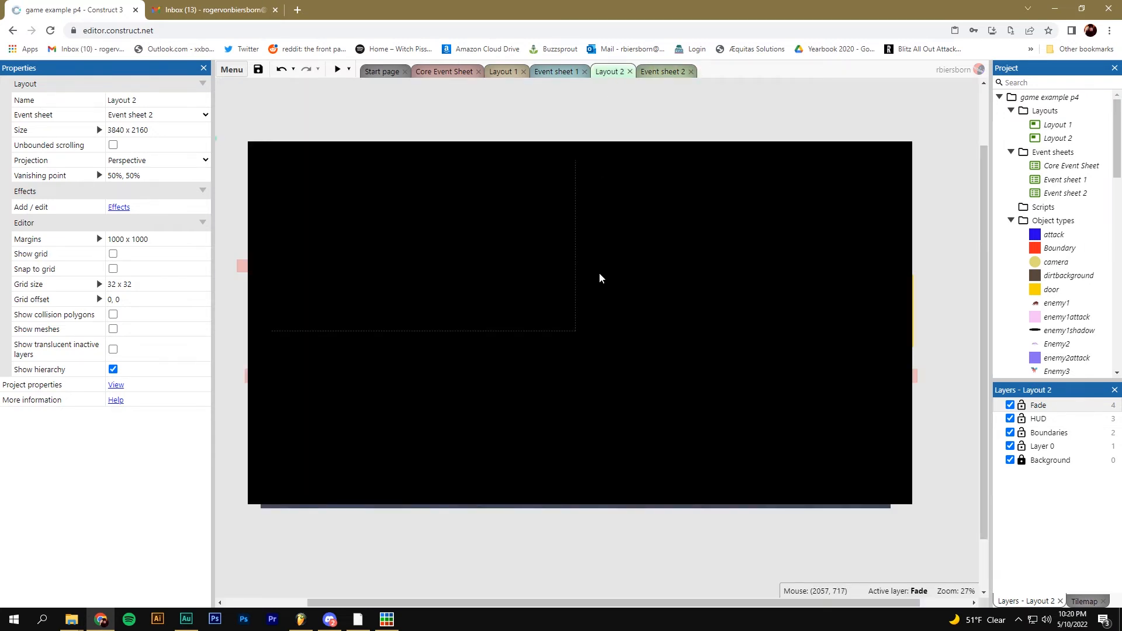
click(1009, 405)
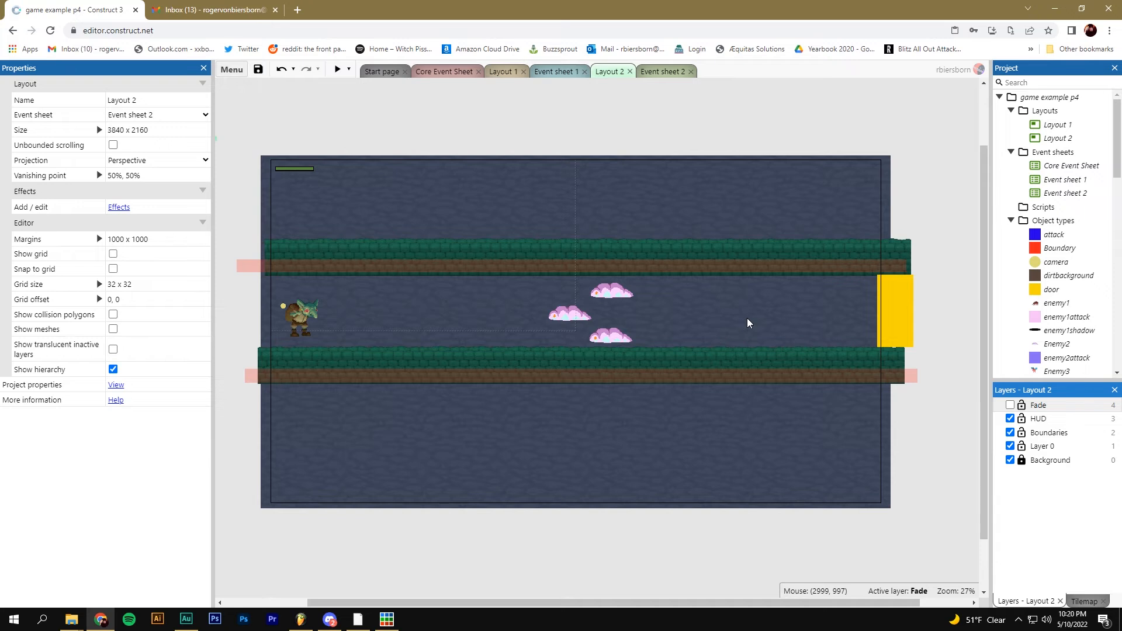
click(1037, 446)
Insert a new Sprite object named door_sprite and place it in Layout 2
right_click(490, 301)
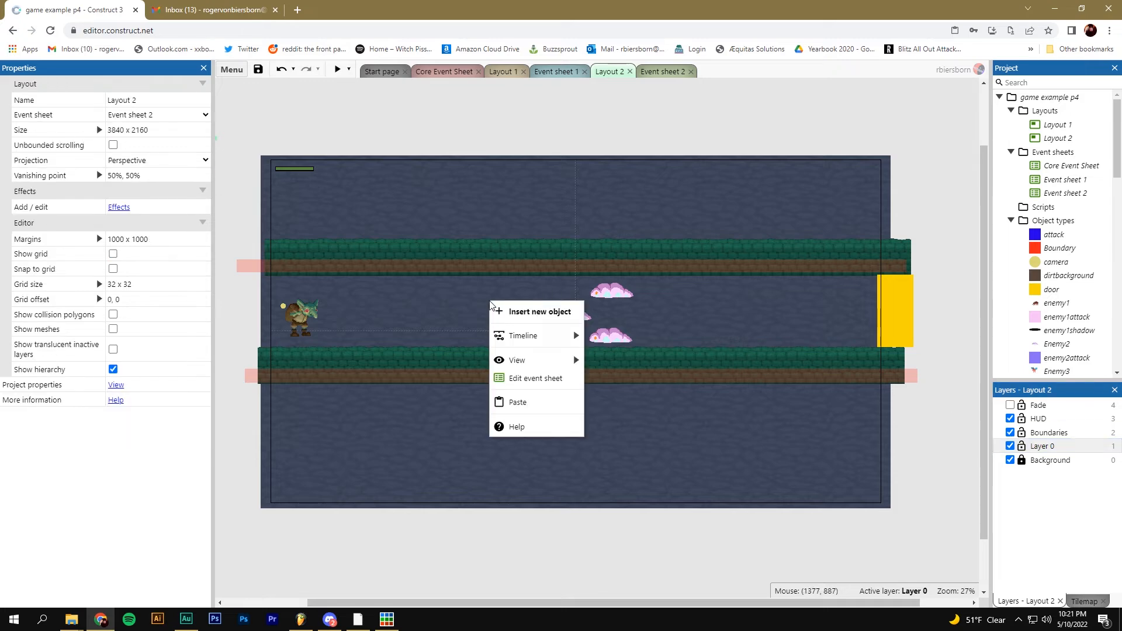
click(515, 309)
drag(716, 250, 714, 296)
click(592, 336)
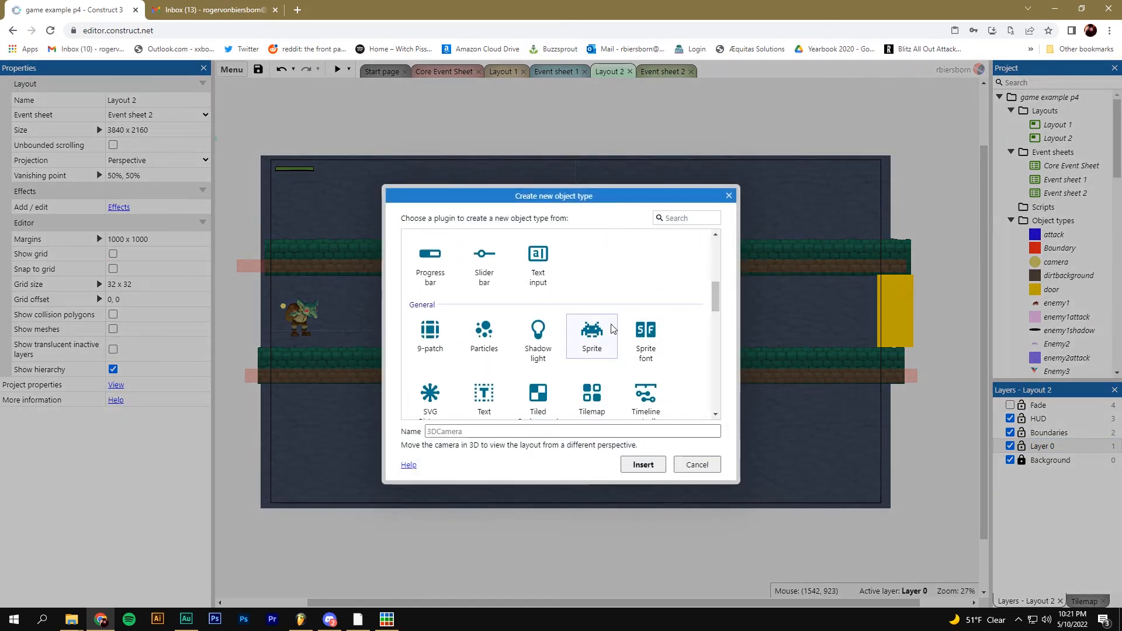
click(551, 427)
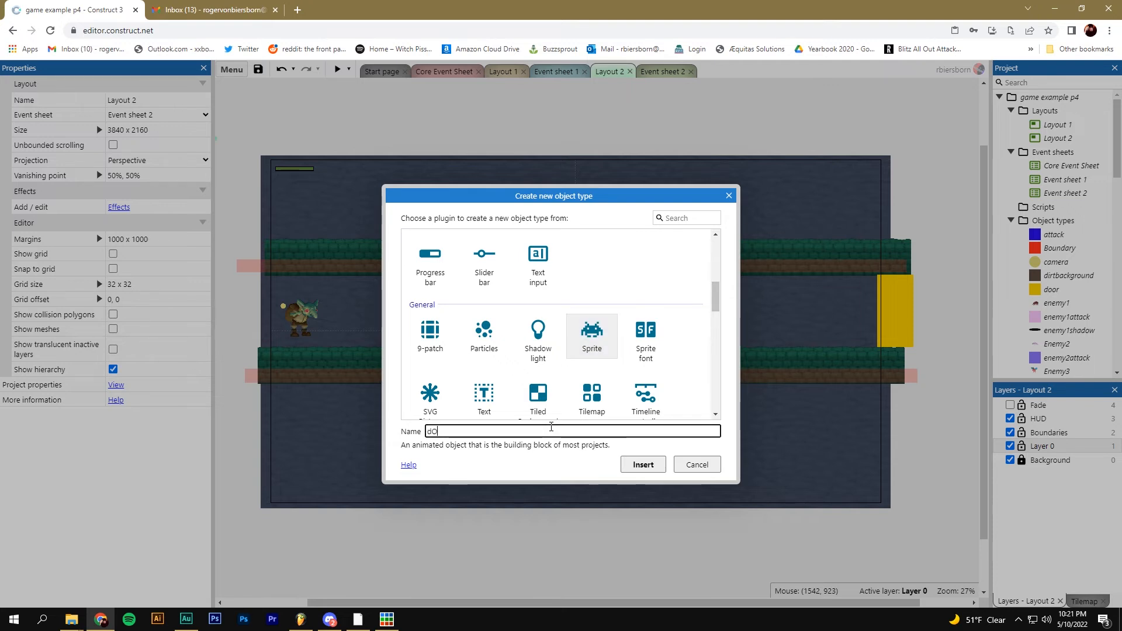
text(door_sprite)
key(Return)
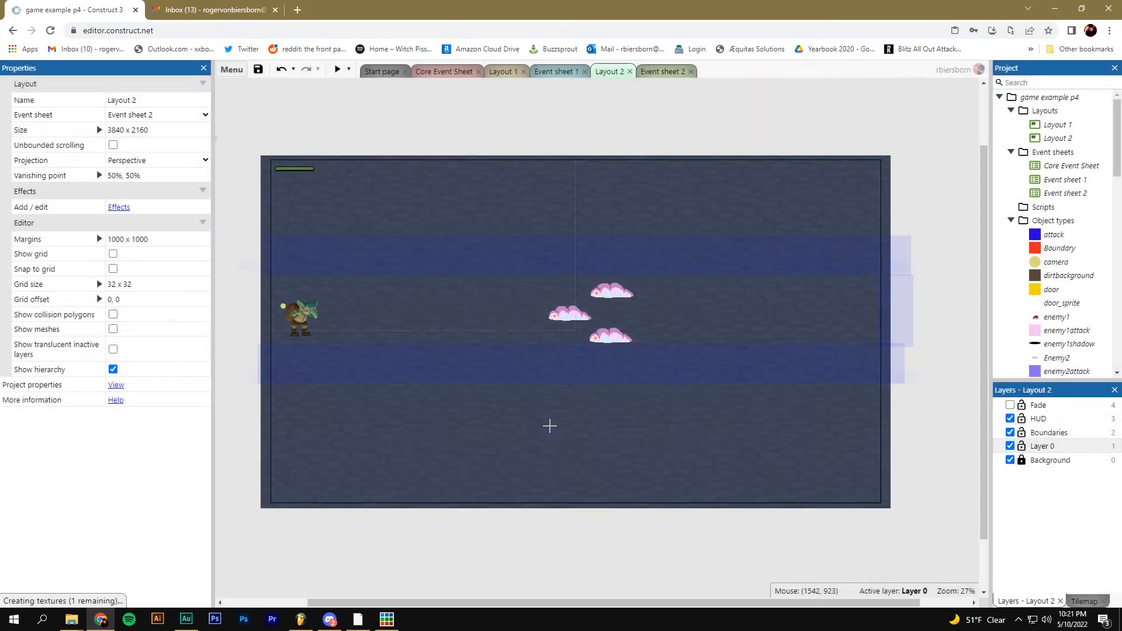
click(452, 292)
Load the 'door full' image into door_sprite and shrink it to 317 x 392
click(263, 94)
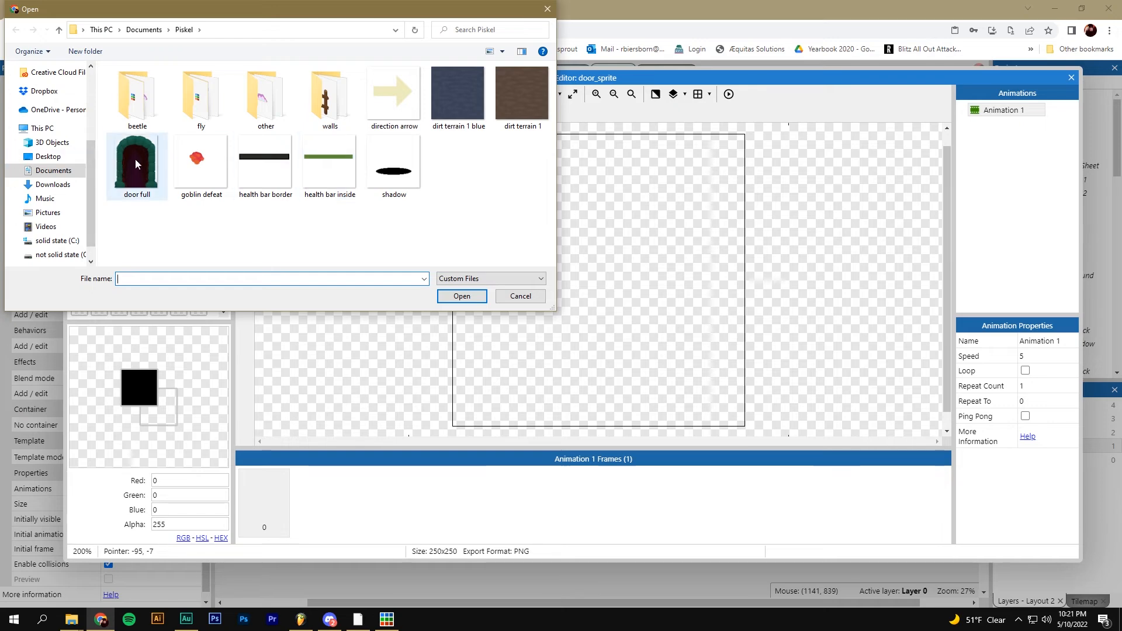
double_click(135, 159)
scroll(584, 230, down, 3)
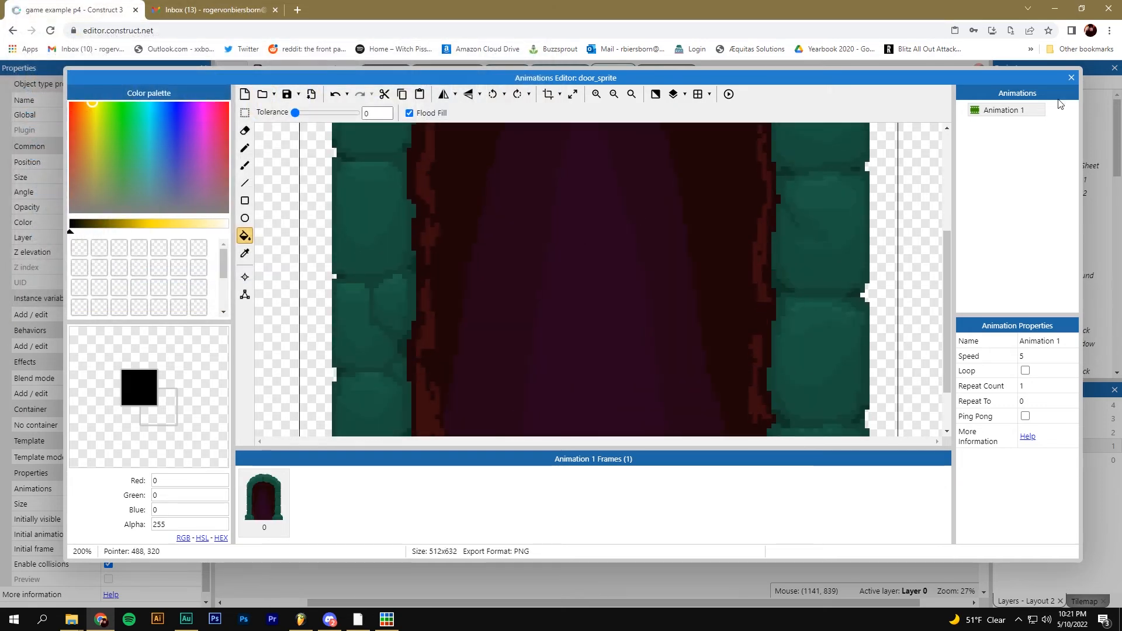
click(1072, 79)
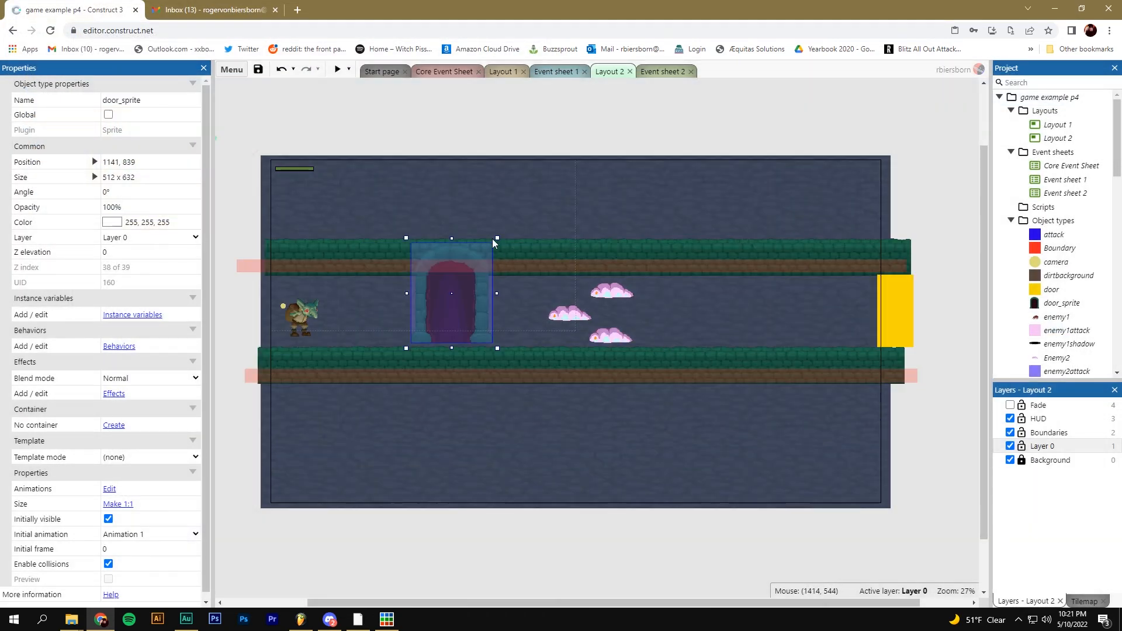
mouse_move(496, 238)
shift+mouse_down()
mouse_move(466, 276)
mouse_move(483, 283)
mouse_move(480, 253)
shift+mouse_up()
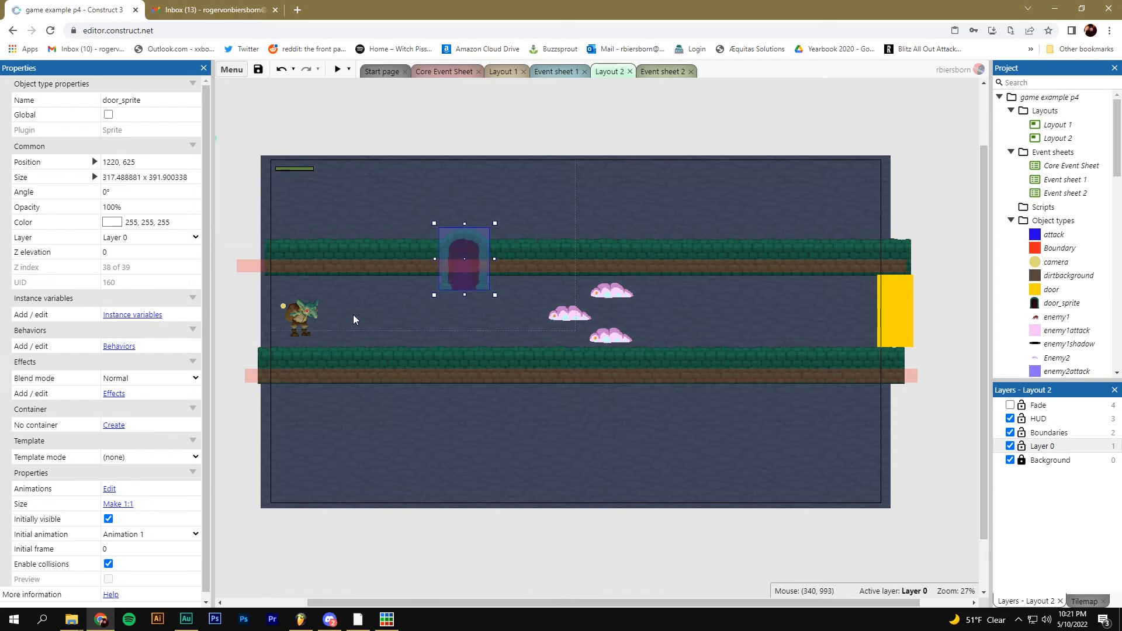
Move the yellow door trigger from the right exit under the arch and shorten it
click(667, 260)
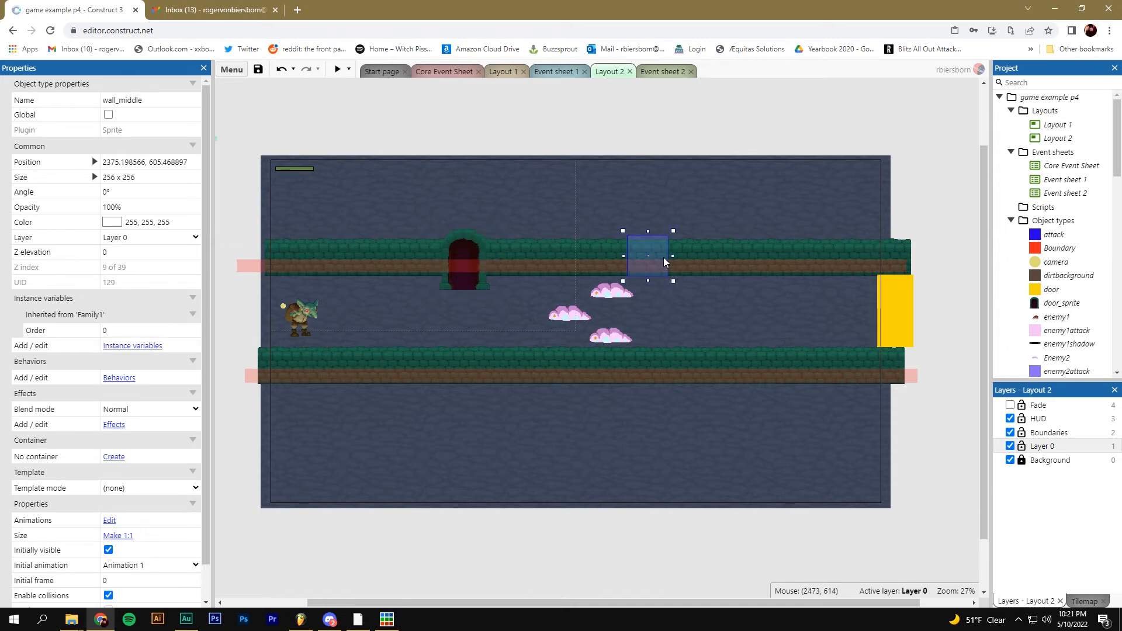
click(691, 266)
click(897, 295)
drag(904, 302, 470, 307)
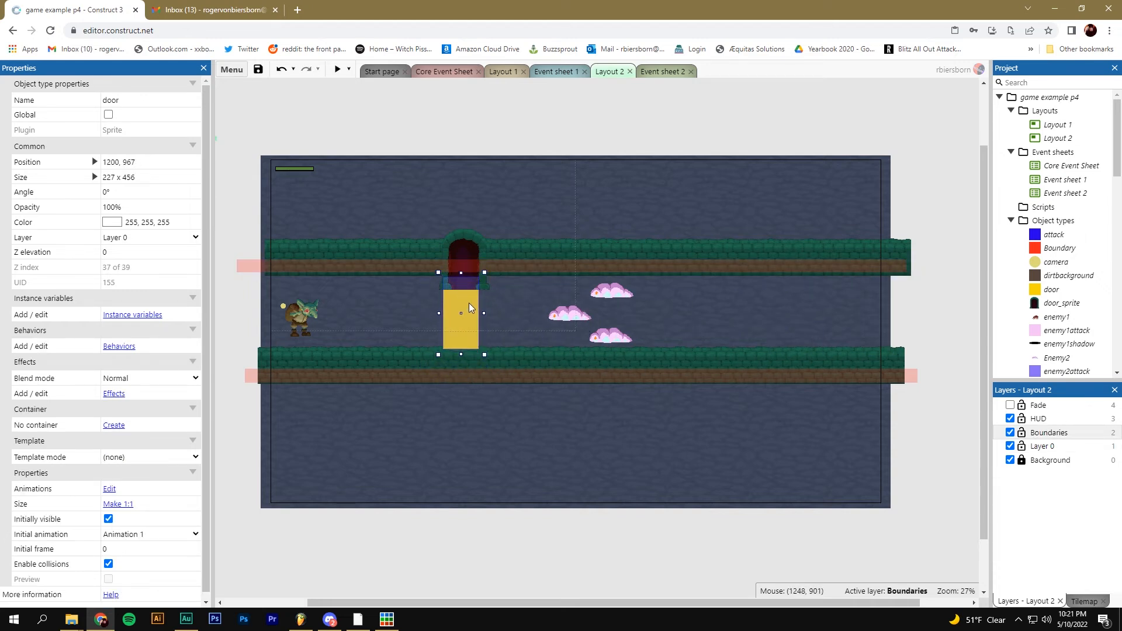
drag(485, 354, 493, 299)
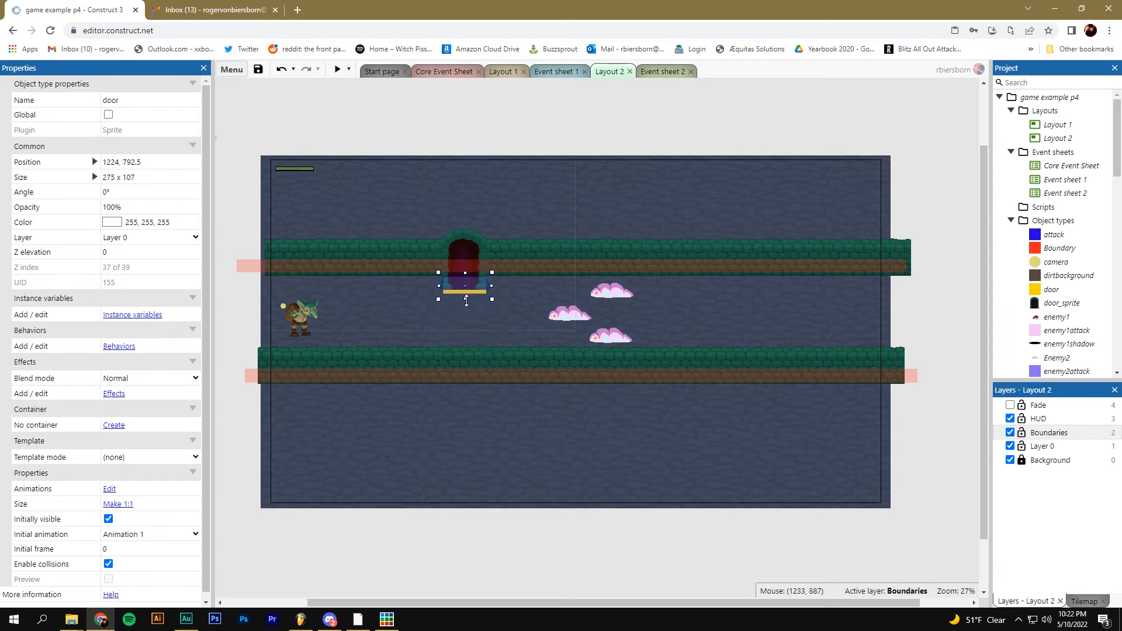
ctrl+scroll(466, 300, up, 5)
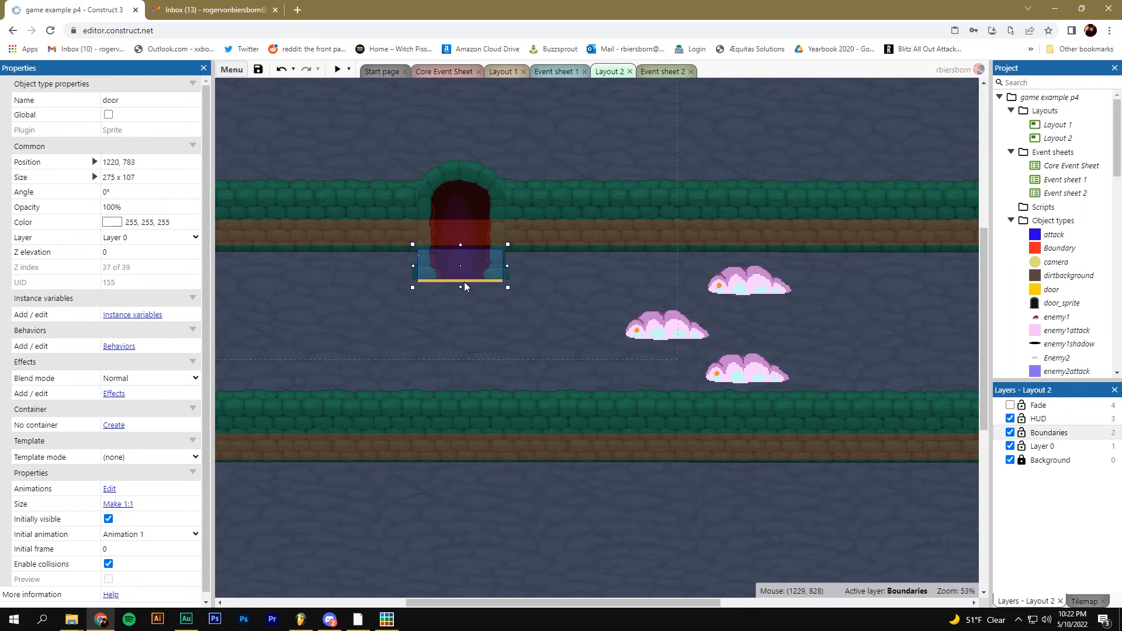
mouse_move(464, 286)
mouse_down()
mouse_move(473, 345)
mouse_move(467, 281)
mouse_up()
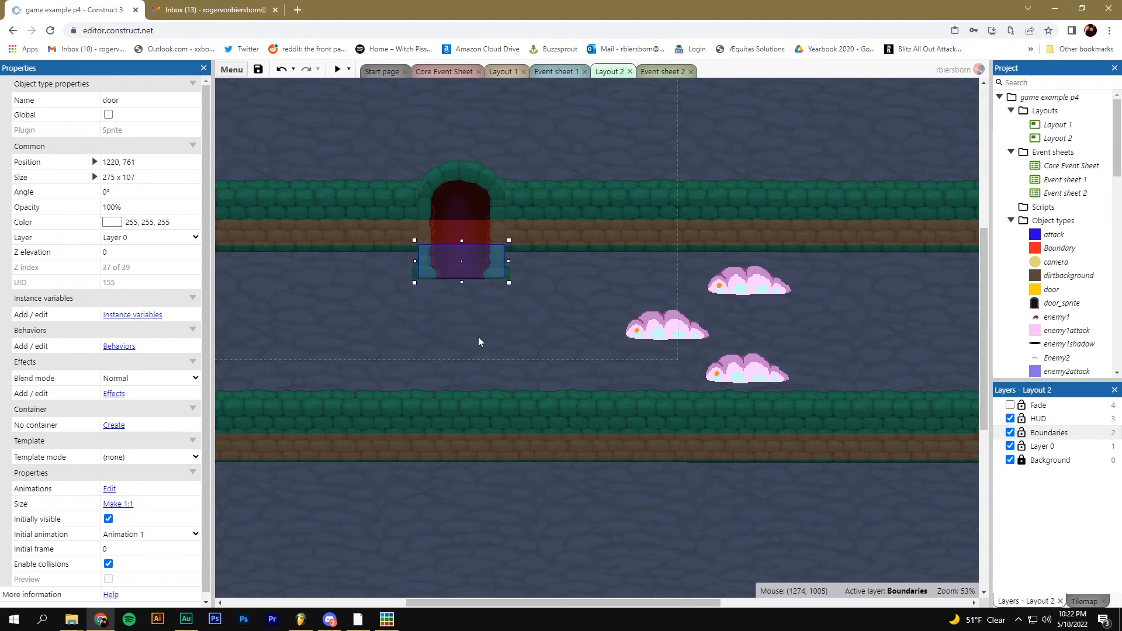
ctrl+scroll(479, 342, down, 3)
Shift the goblin right and put the door trigger on the Boundaries layer below the arch
mouse_move(251, 326)
mouse_down()
mouse_move(412, 324)
mouse_move(456, 304)
mouse_move(461, 288)
mouse_move(259, 332)
mouse_up()
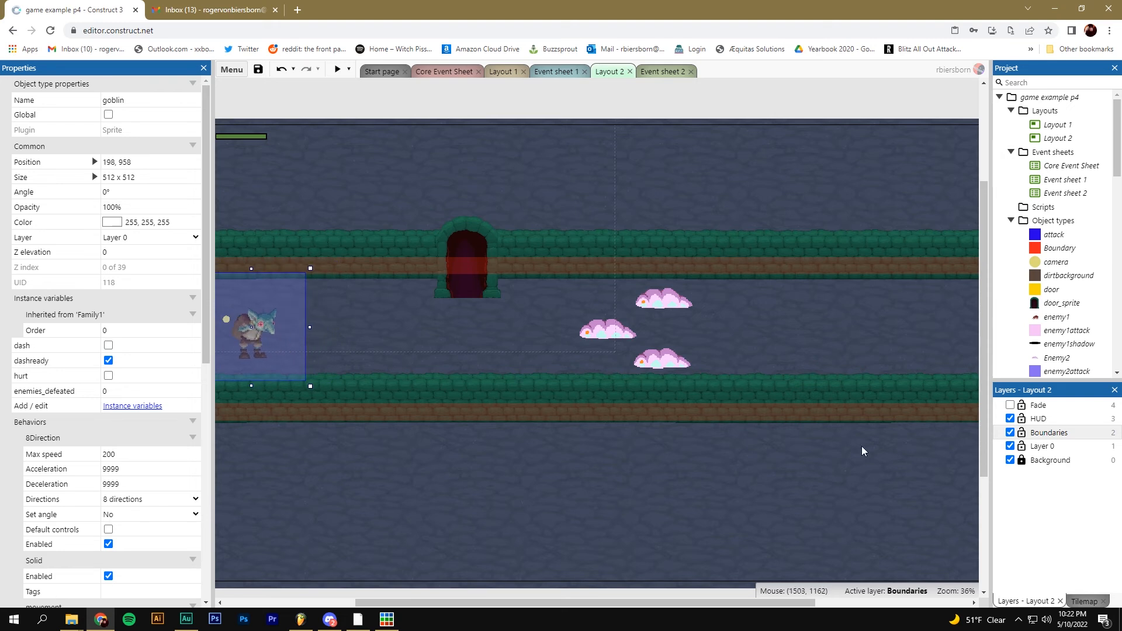
mouse_move(485, 293)
mouse_down()
mouse_move(480, 271)
mouse_move(477, 311)
mouse_up()
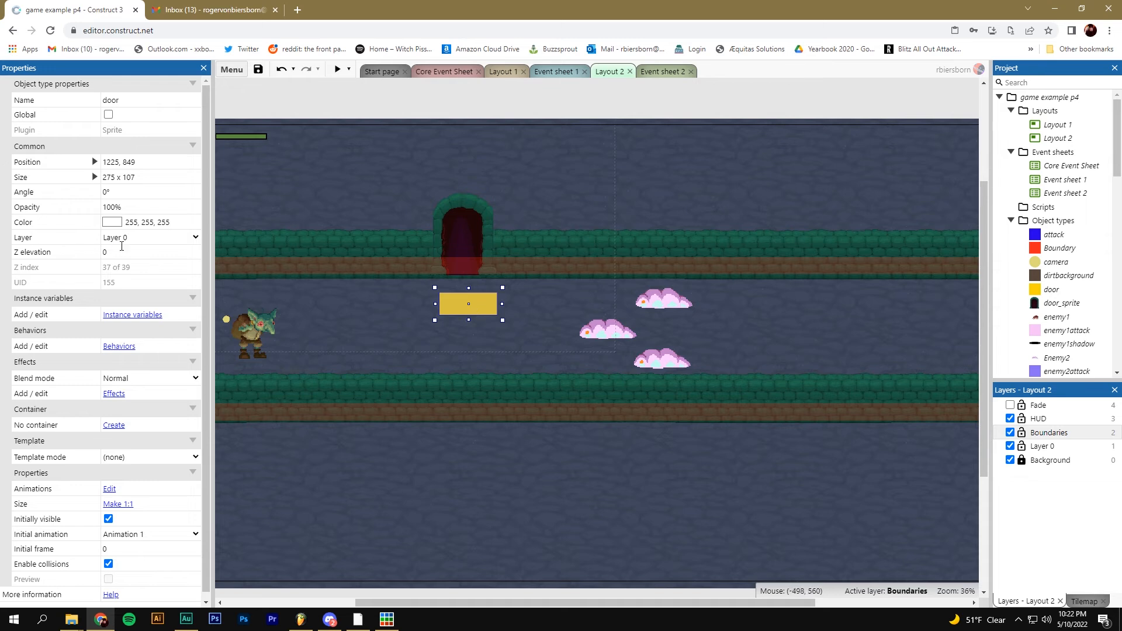
click(135, 238)
click(154, 280)
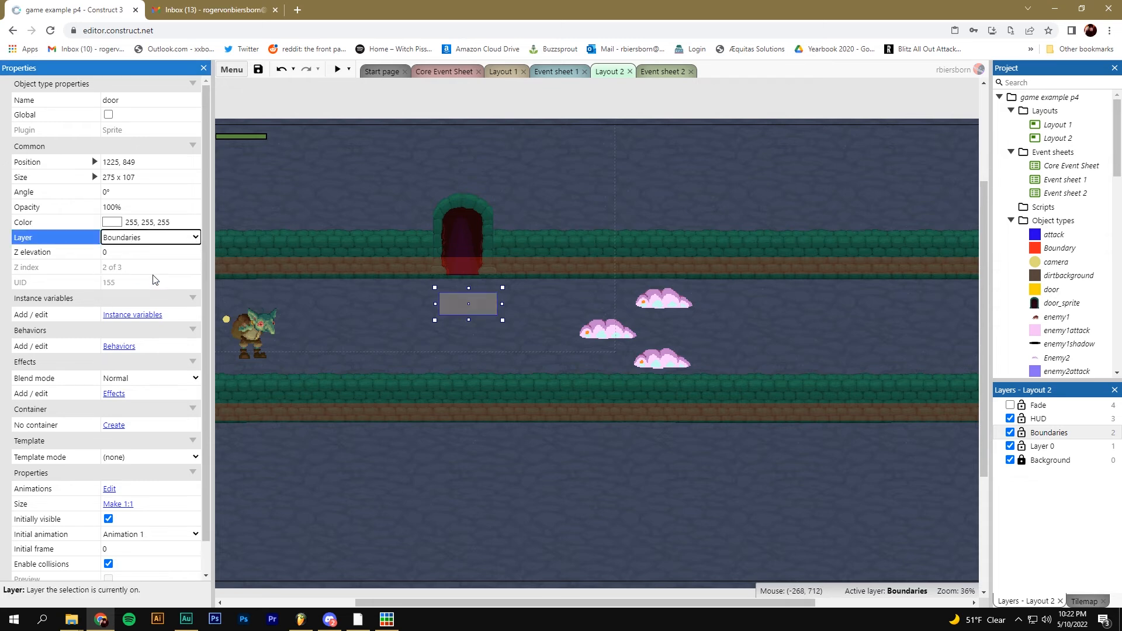
drag(473, 311, 463, 297)
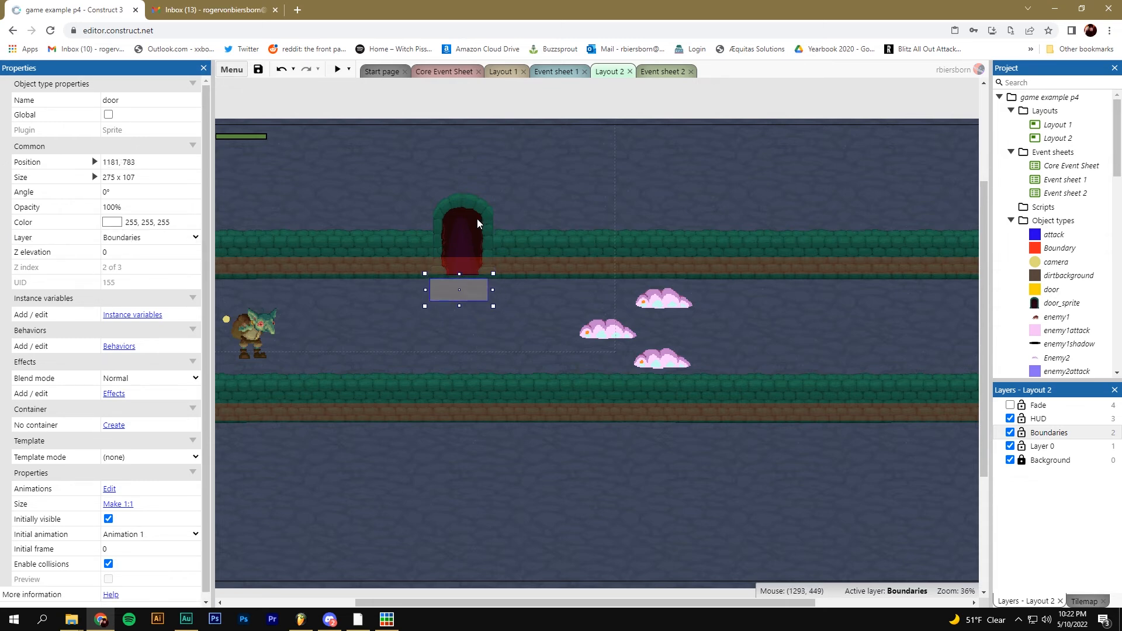
Fine-tune the trigger inside the doorway, with door_sprite at 1187, 631
click(477, 239)
click(475, 294)
ctrl+scroll(472, 305, up, 2)
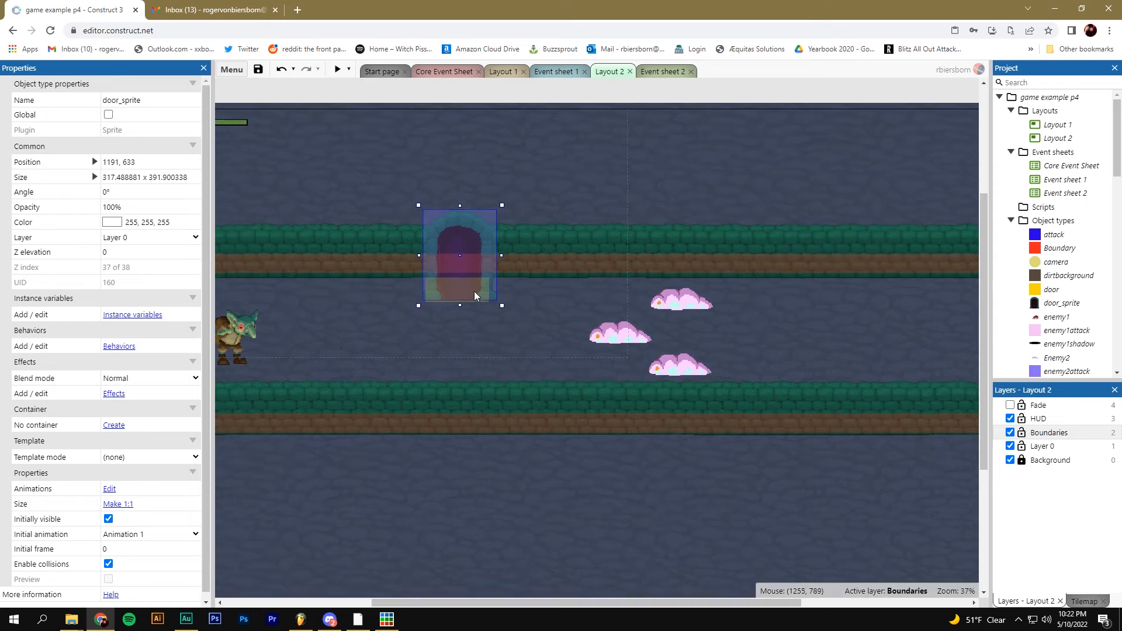
drag(470, 310, 463, 289)
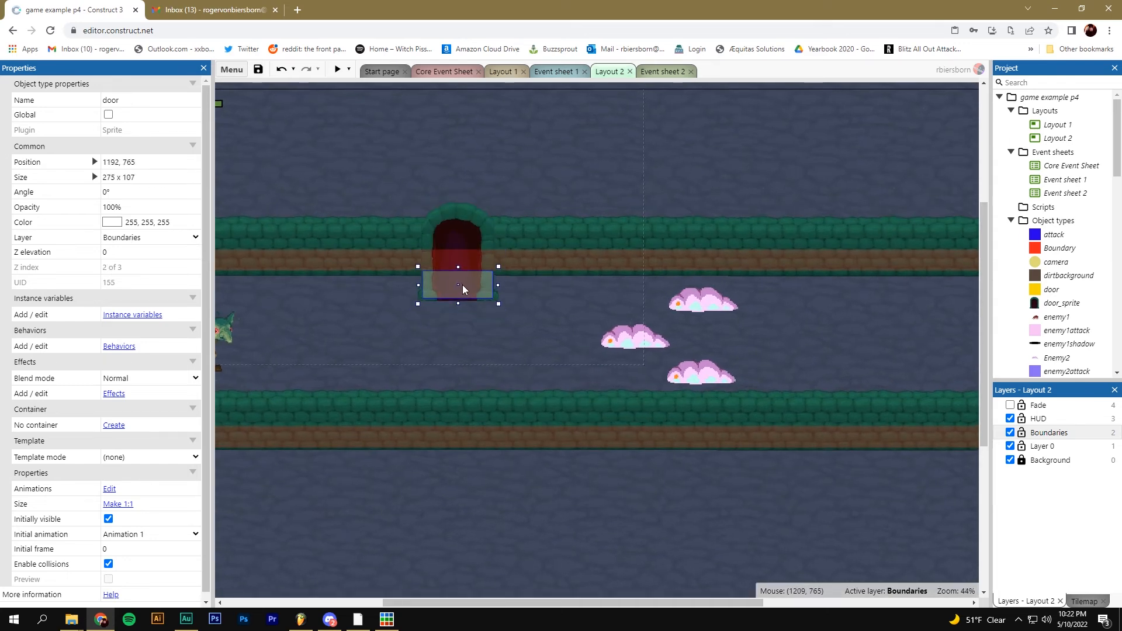
click(481, 362)
click(468, 243)
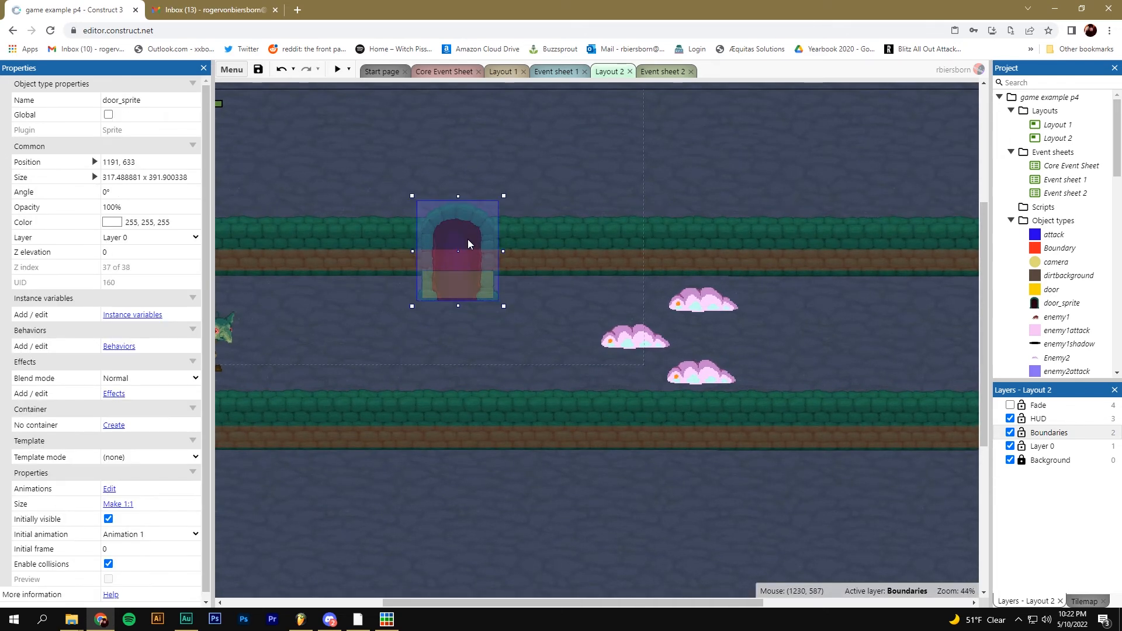
mouse_move(492, 286)
mouse_down()
mouse_move(462, 299)
mouse_move(450, 348)
mouse_move(489, 328)
mouse_move(479, 290)
mouse_up()
click(492, 329)
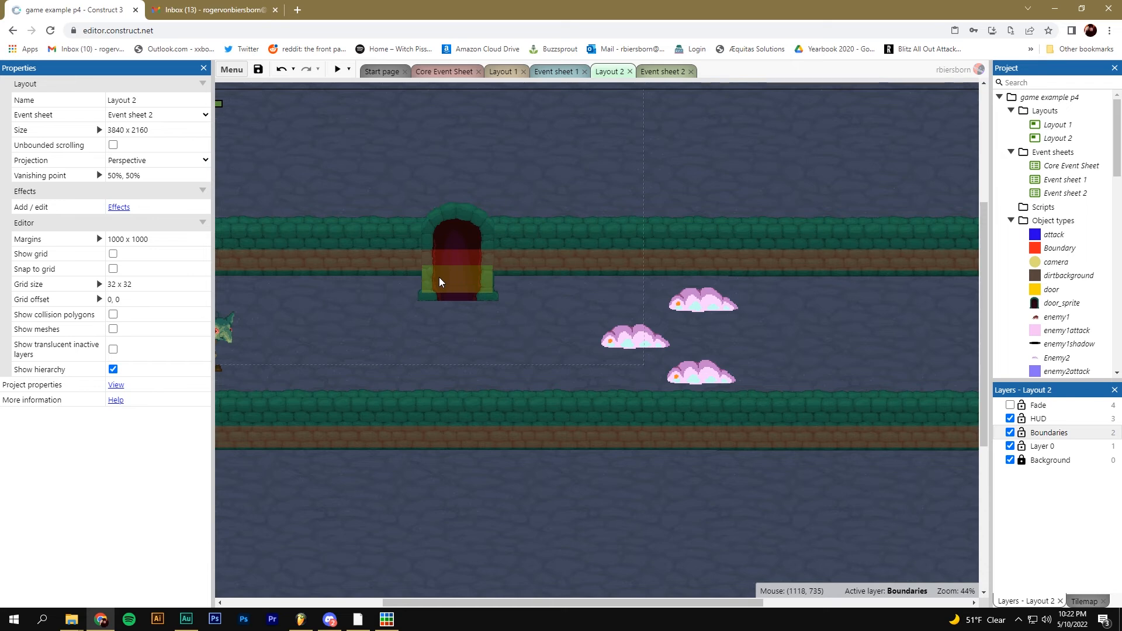
click(466, 234)
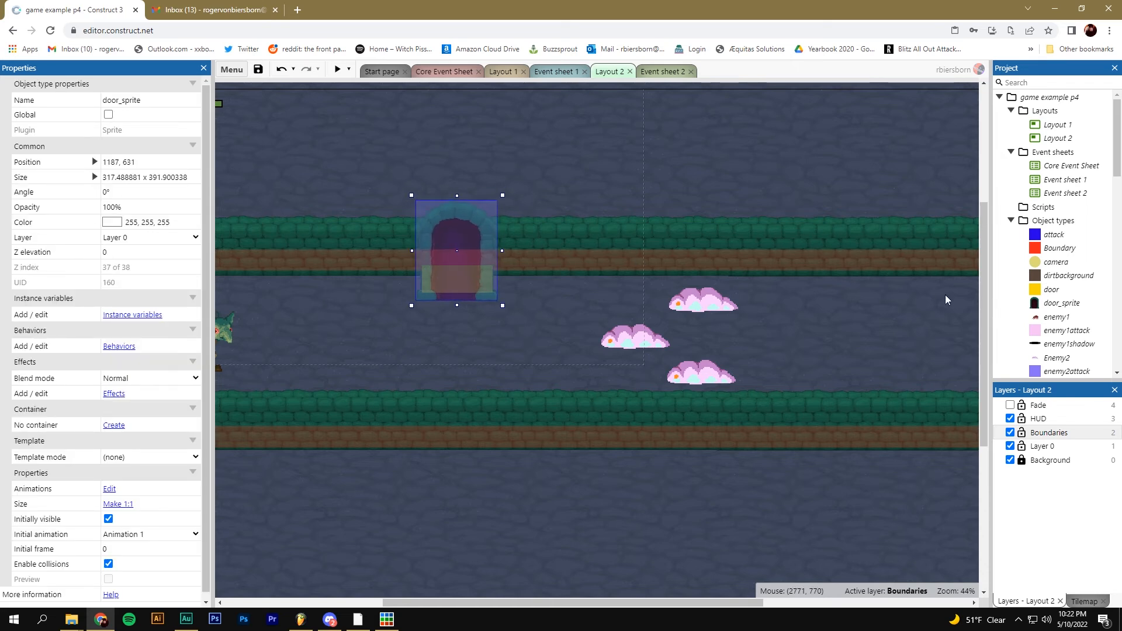
Add door_sprite to the Family1 family via Edit family
scroll(1048, 264, down, 10)
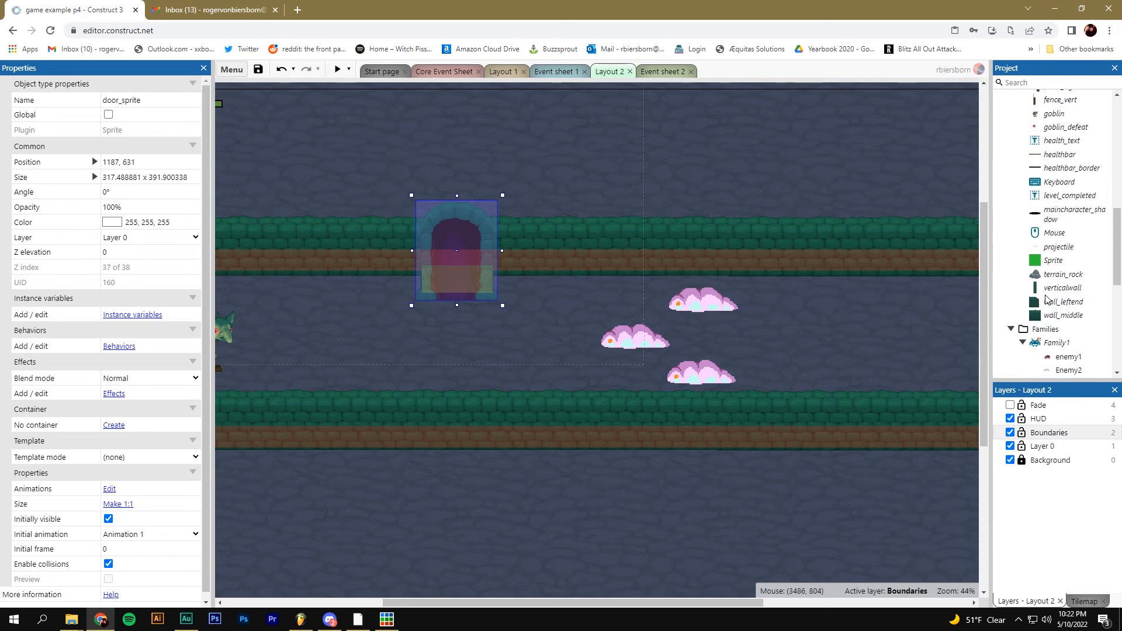
click(1056, 169)
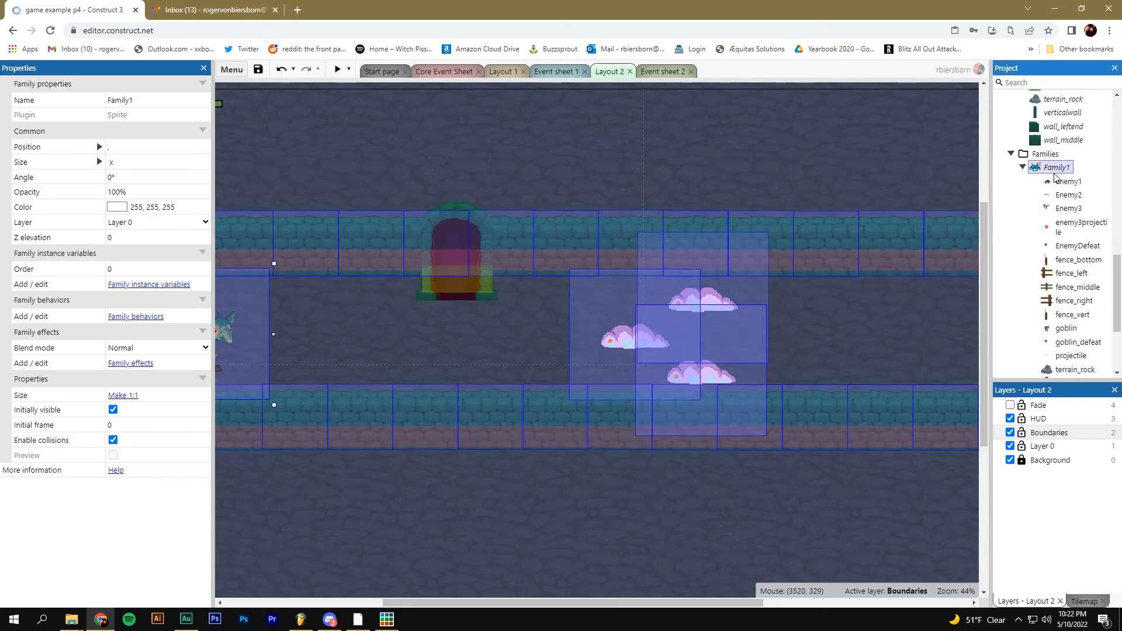
right_click(1051, 170)
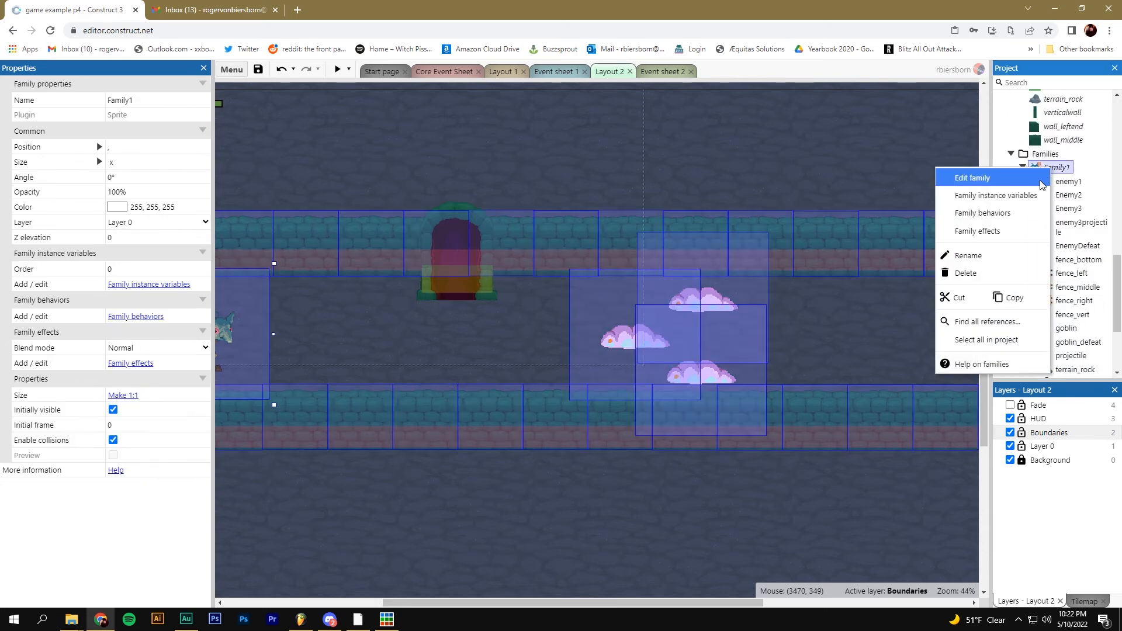
click(959, 176)
click(346, 258)
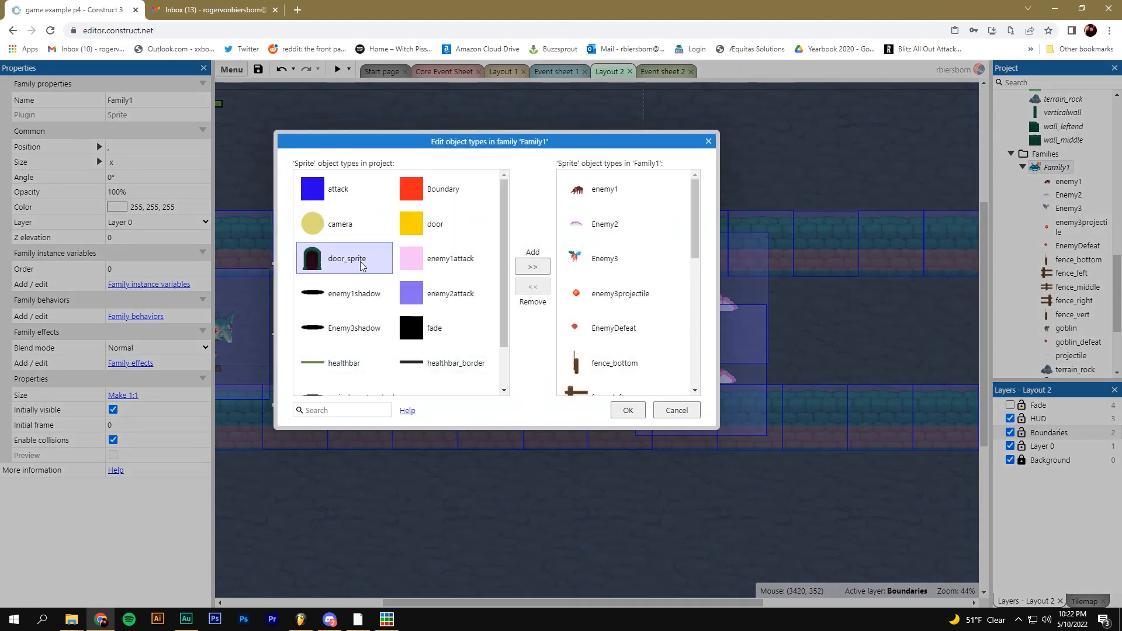
click(532, 267)
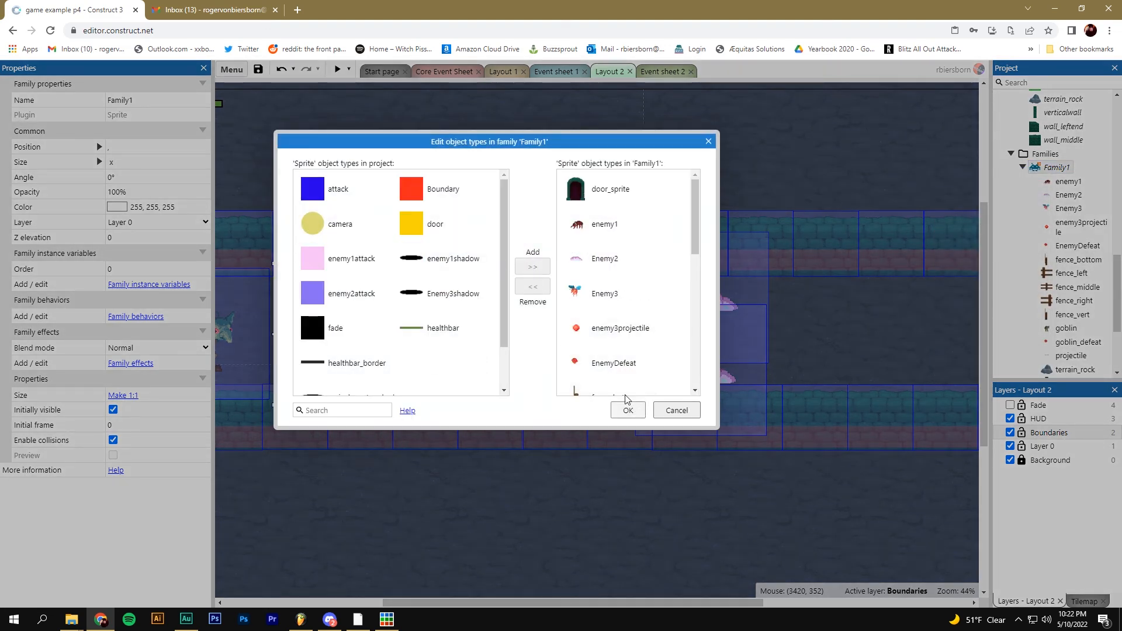
click(628, 410)
click(472, 344)
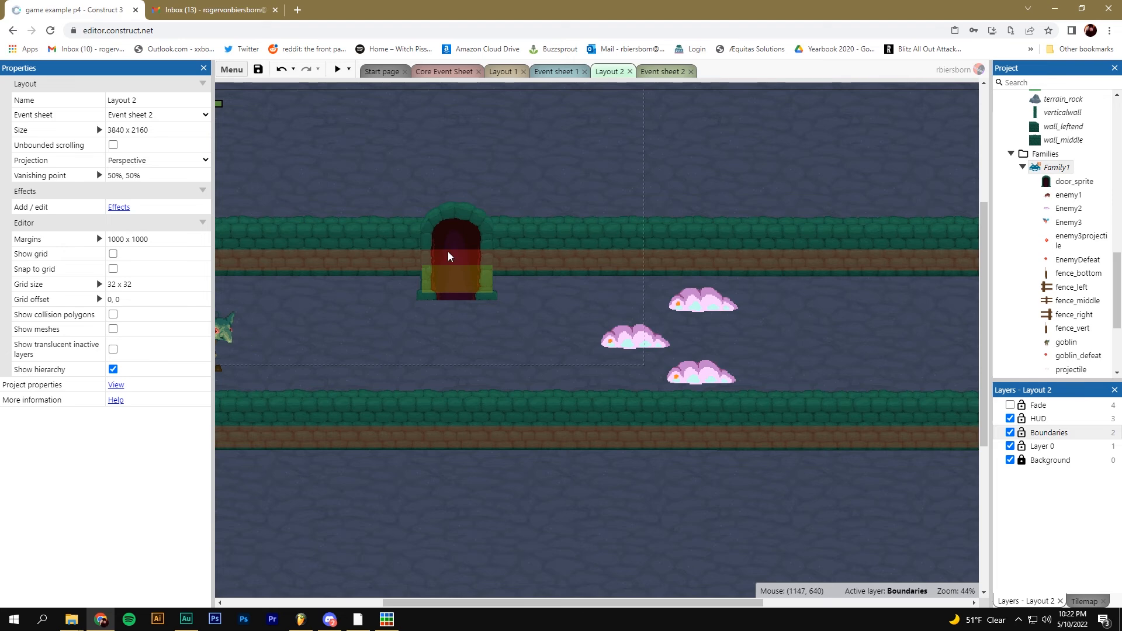
Preview the game and walk the goblin into the door to test it
click(336, 70)
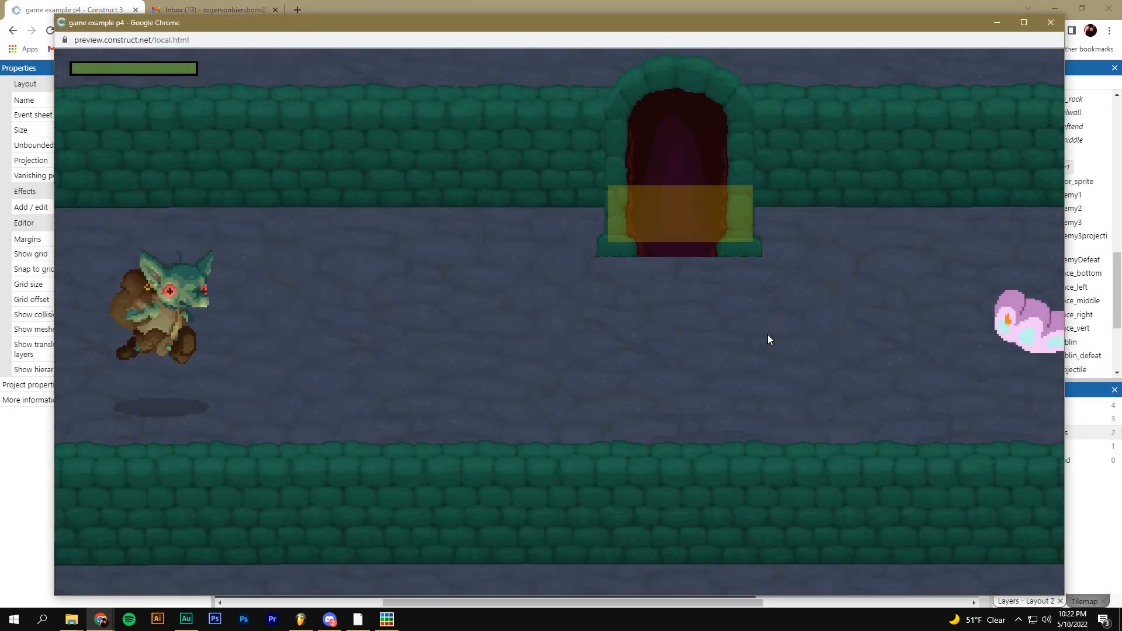
click(768, 339)
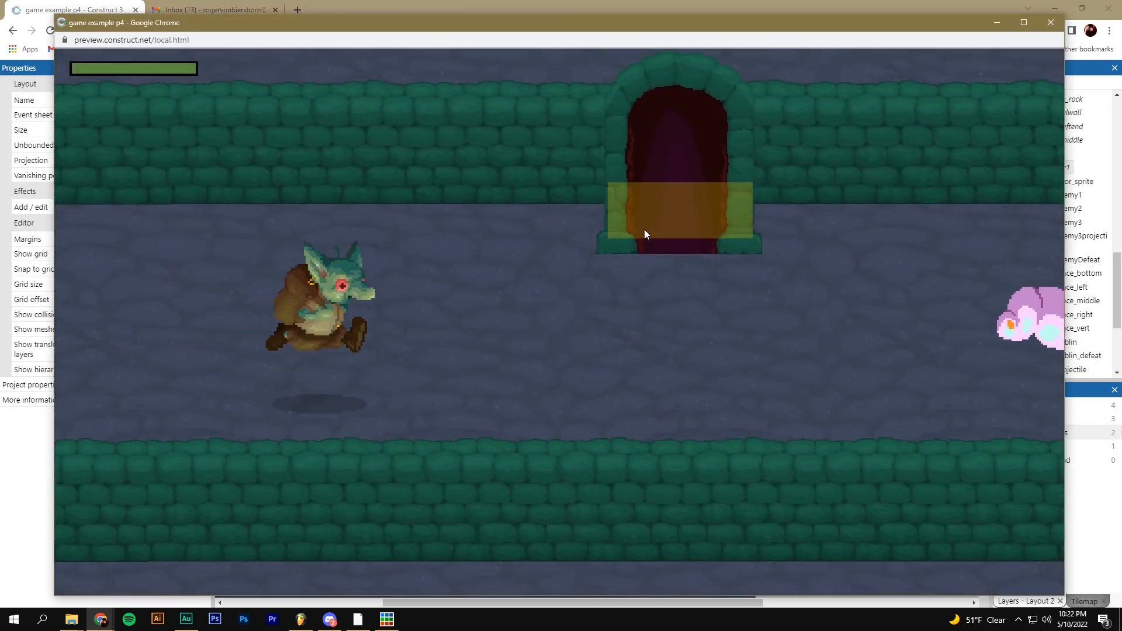
click(634, 220)
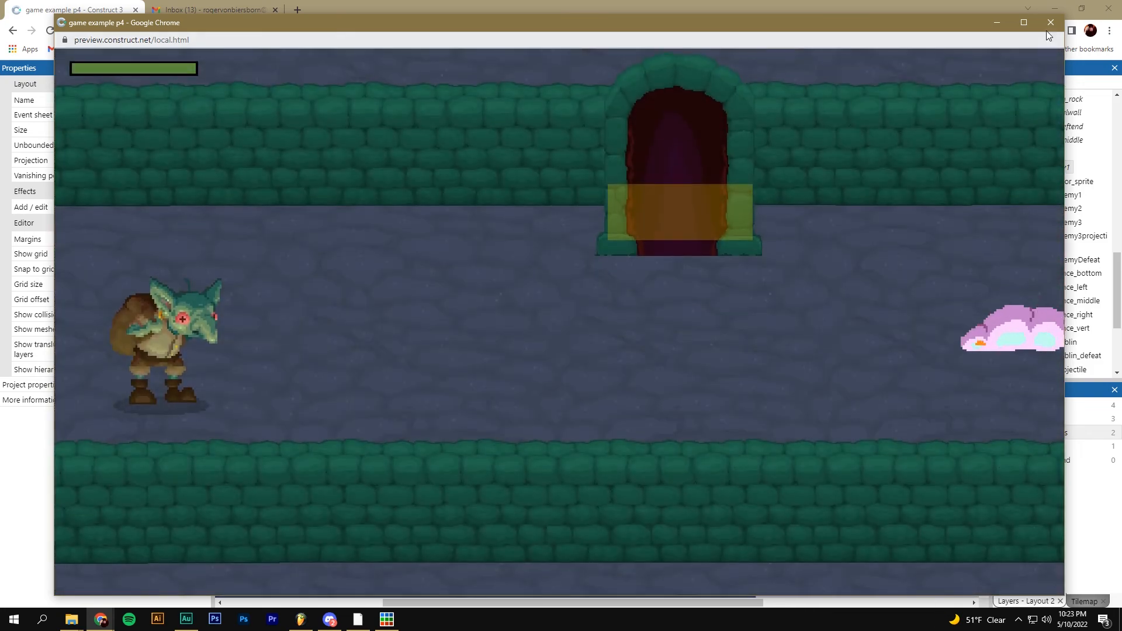
click(1050, 23)
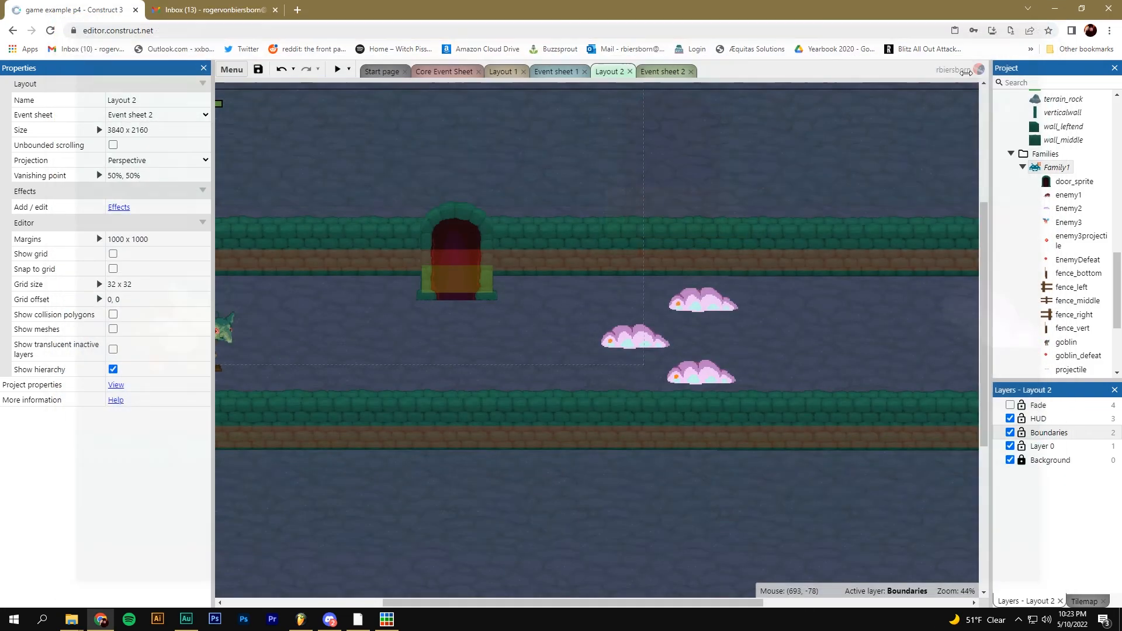
Add a new event with the door's On created condition
click(447, 74)
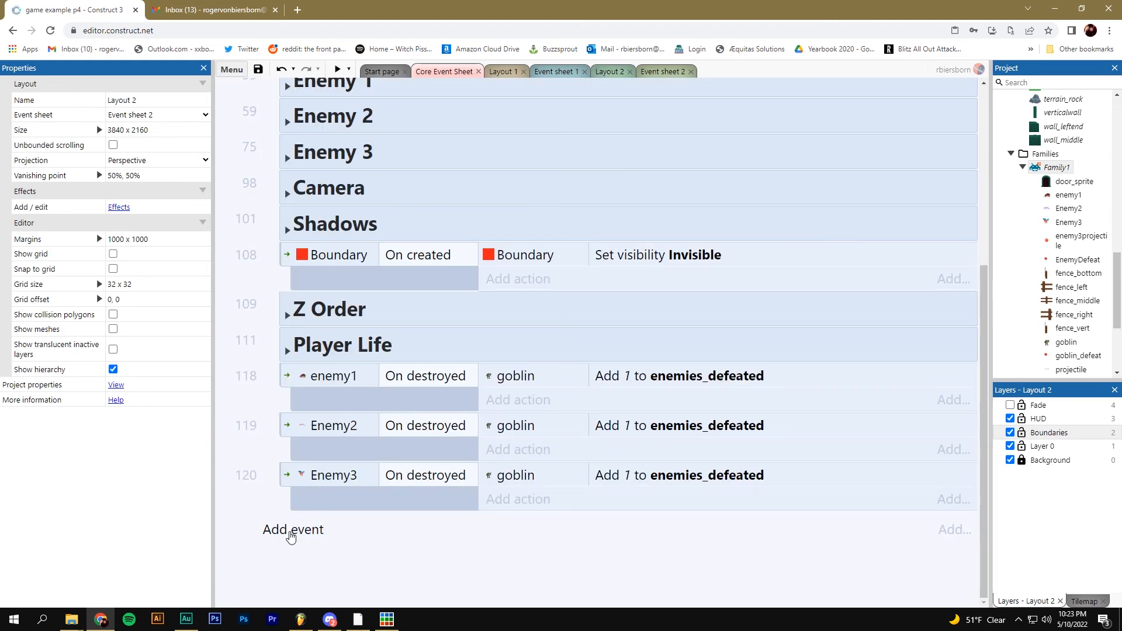
click(291, 530)
click(375, 332)
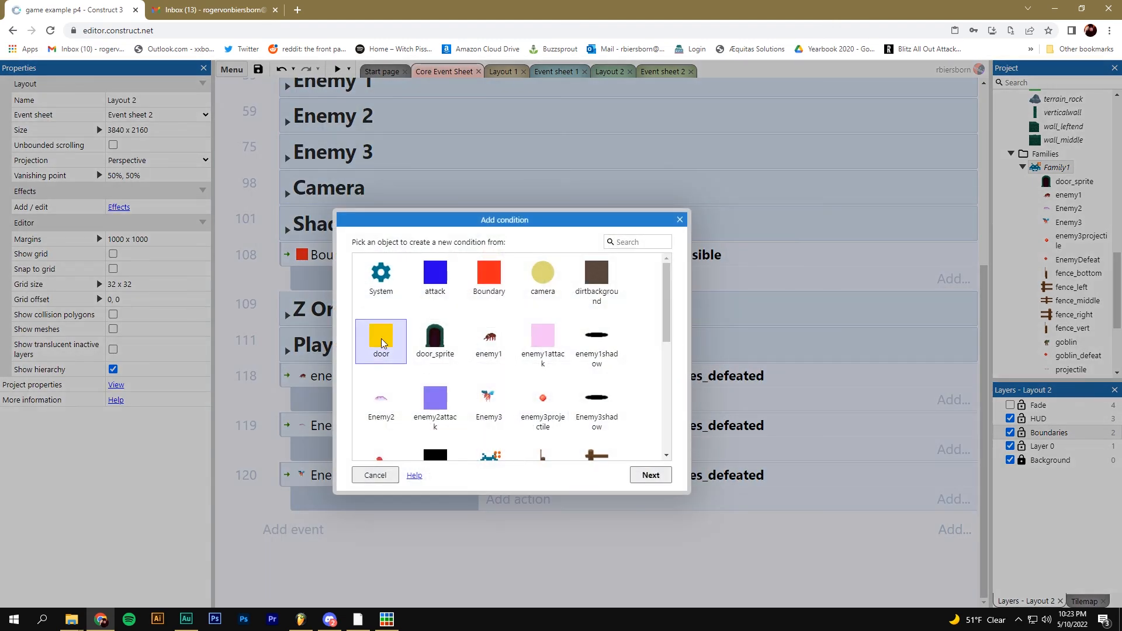
double_click(381, 339)
scroll(421, 393, down, 7)
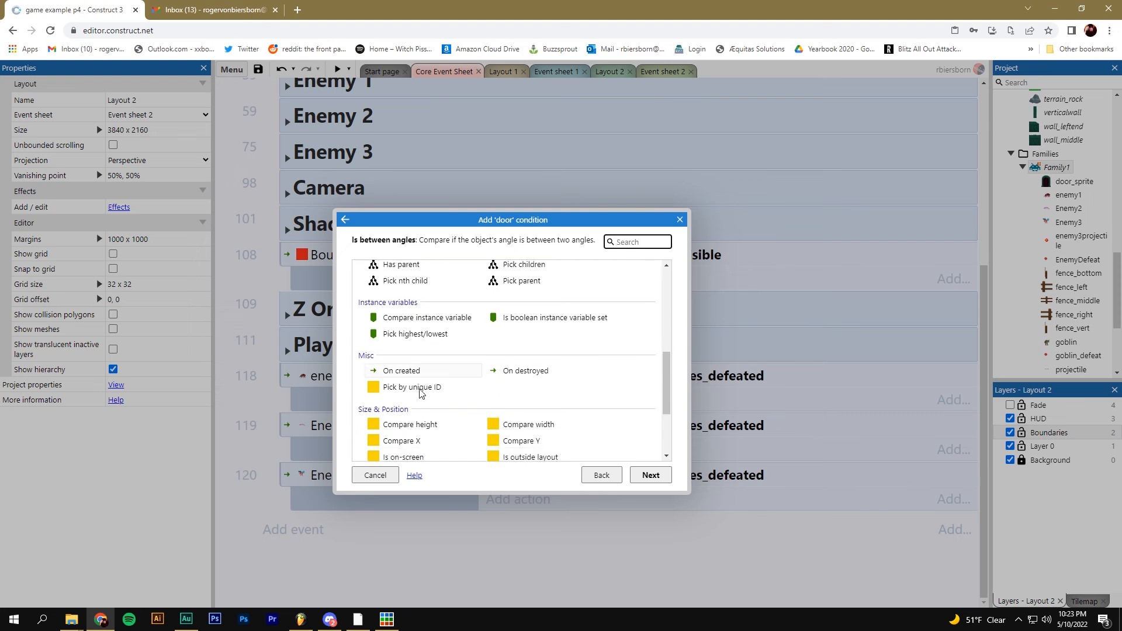
double_click(401, 342)
Give that event a door Set visible action set to Invisible, then return to Layout 2
click(503, 525)
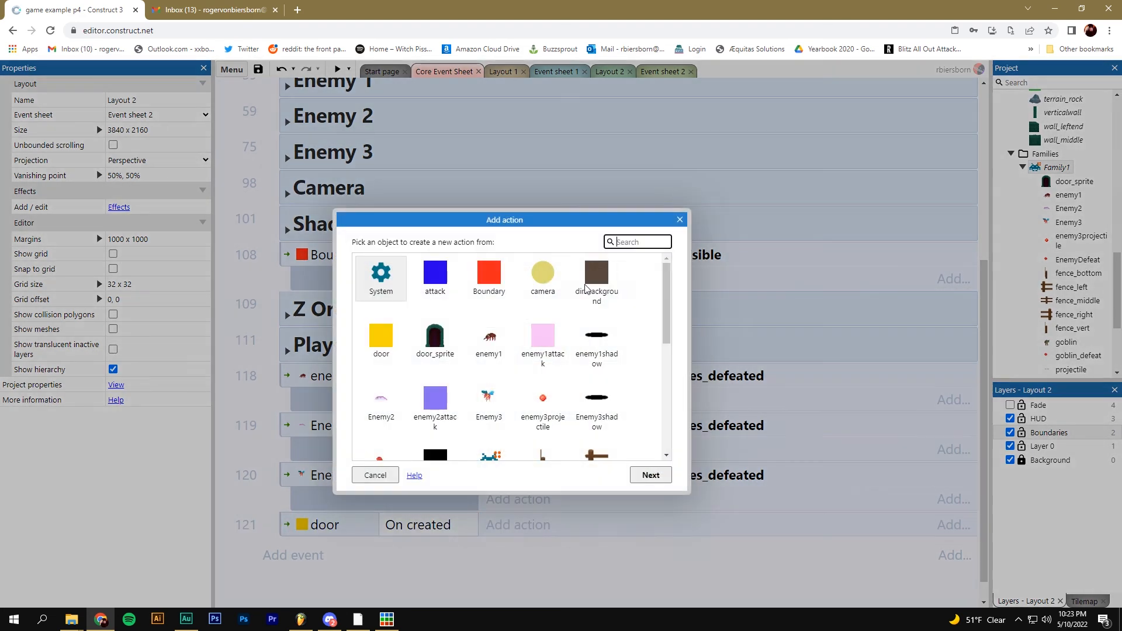
double_click(381, 339)
scroll(421, 409, down, 5)
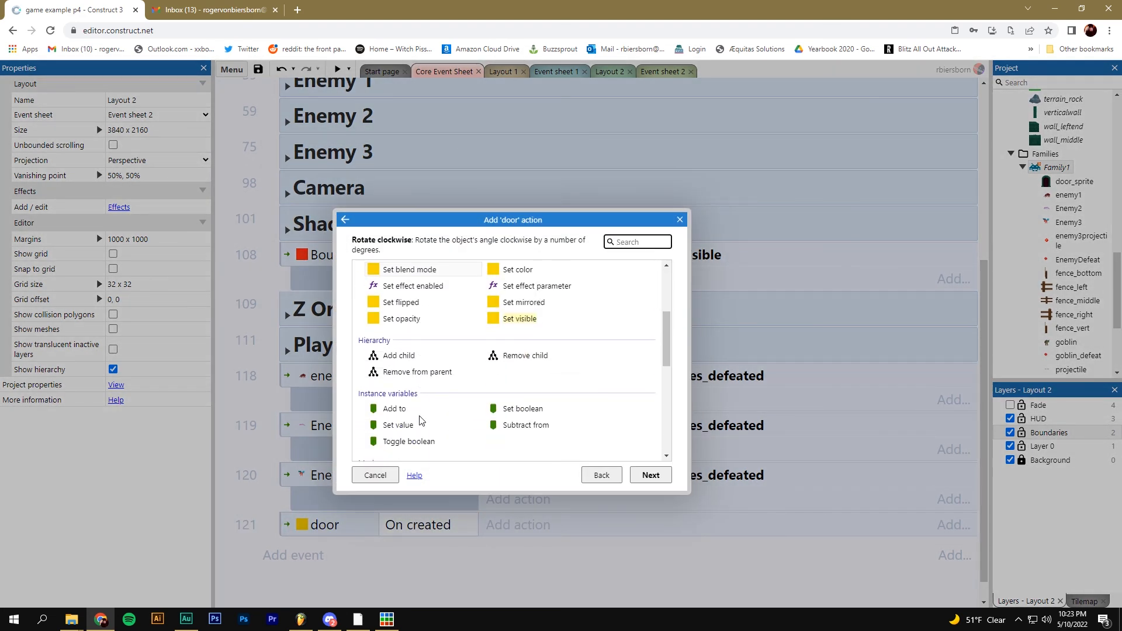
scroll(421, 419, down, 3)
scroll(534, 353, up, 5)
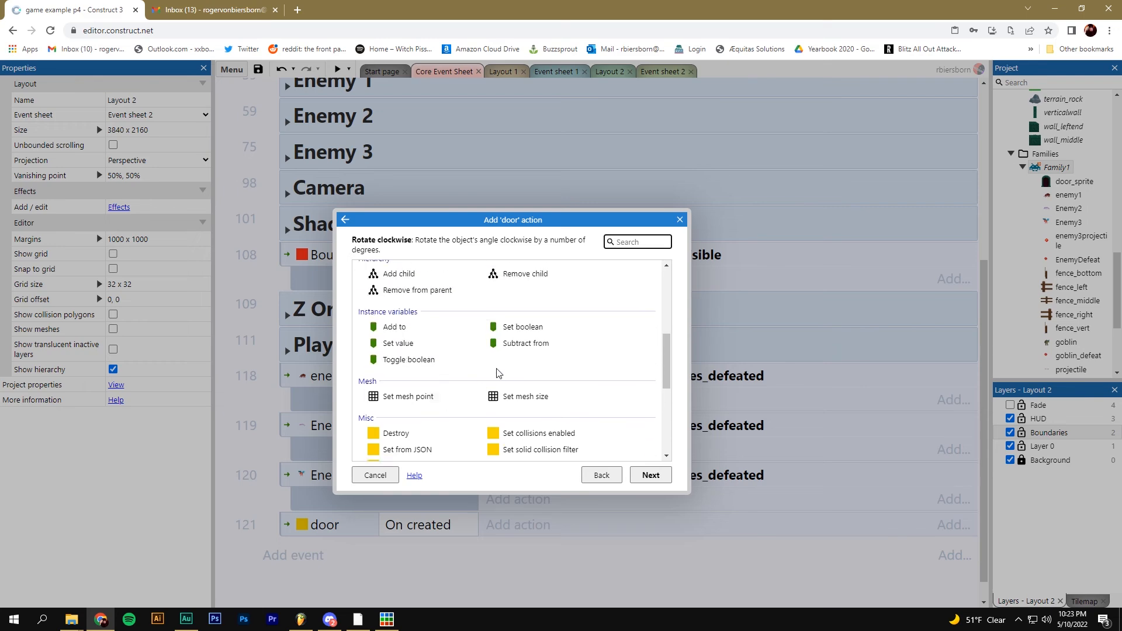
double_click(526, 354)
click(520, 253)
click(520, 260)
click(699, 356)
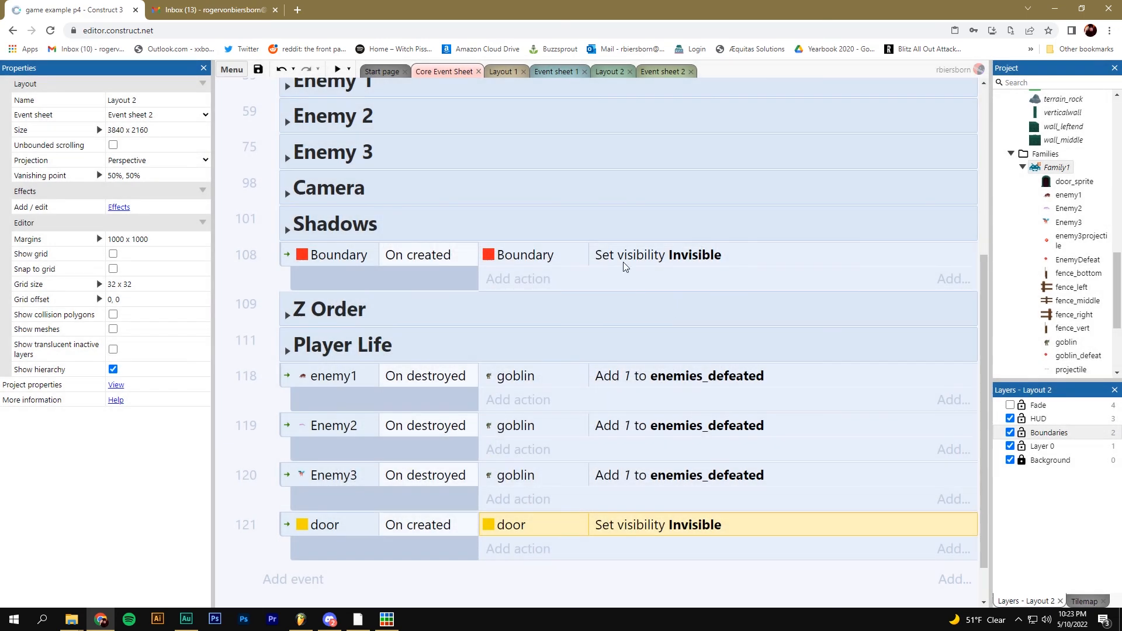
click(605, 73)
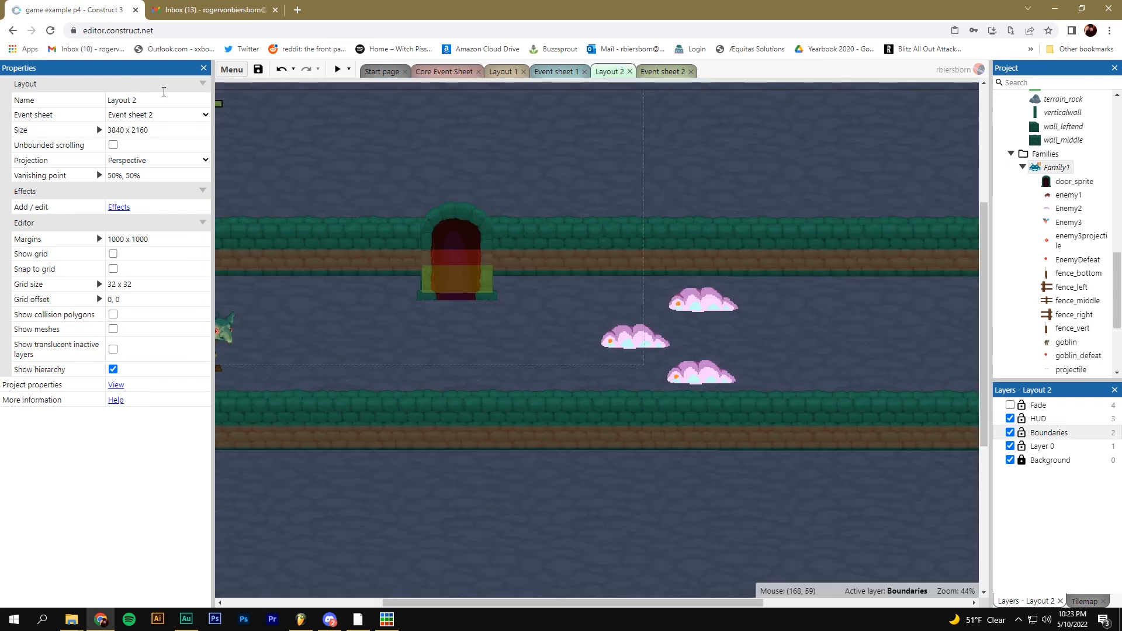
Preview the level, walking the goblin right and up into the doorway
click(338, 70)
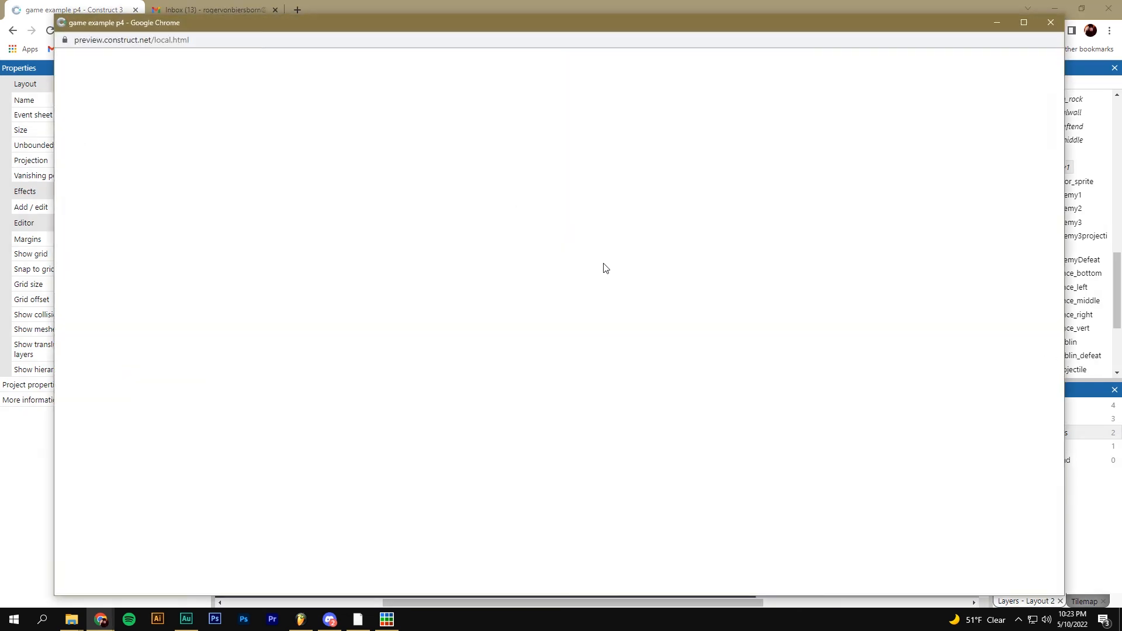
key(Right)
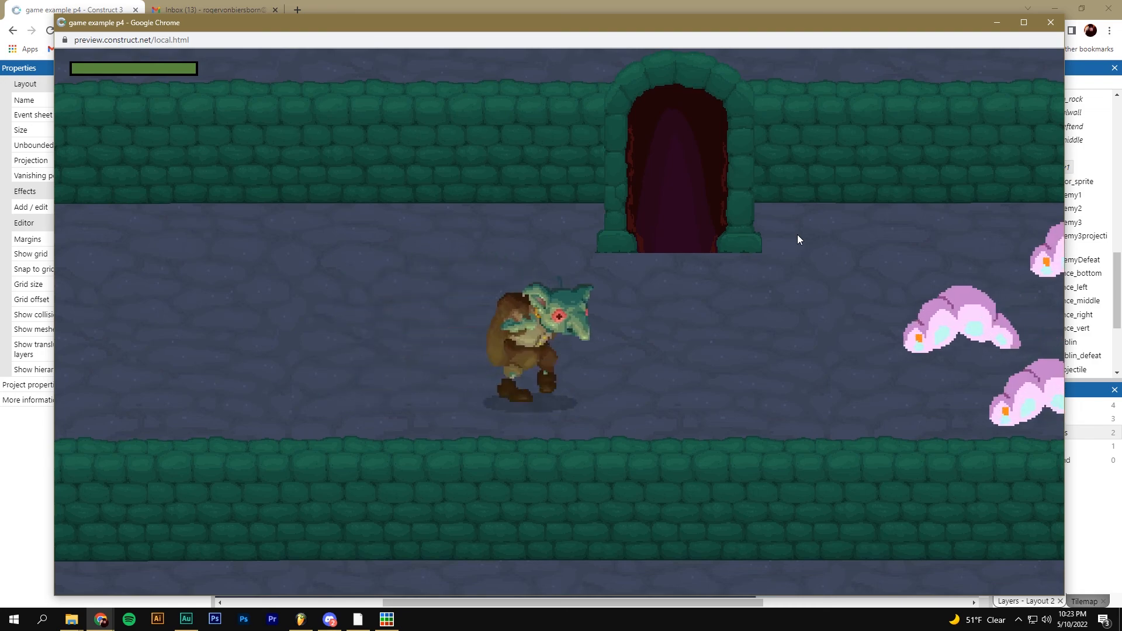
key(Up)
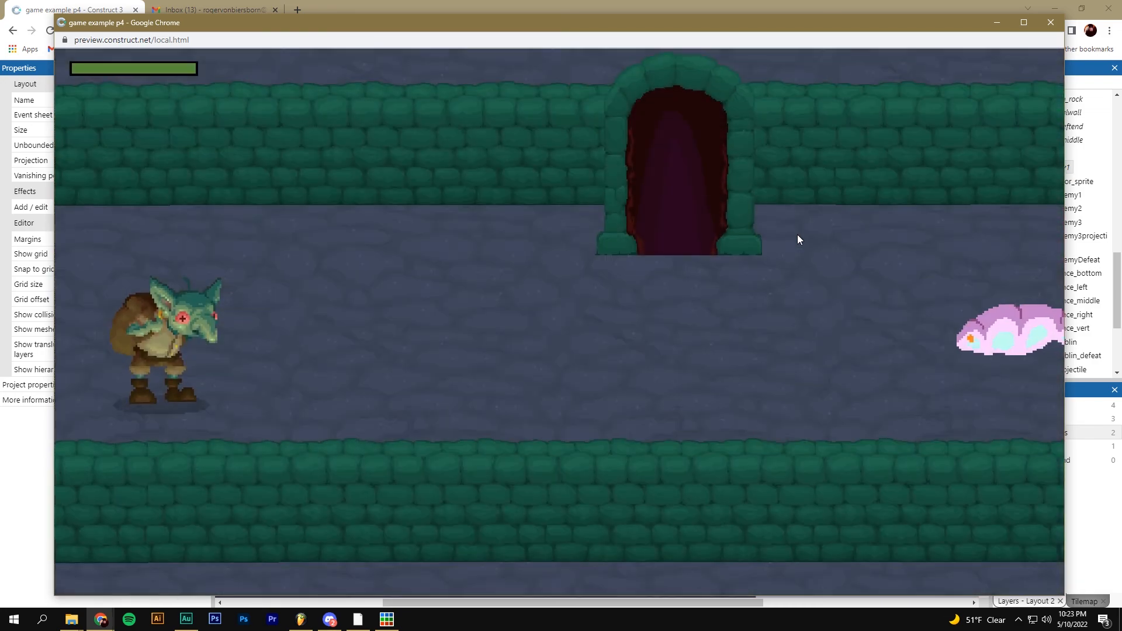
click(1050, 23)
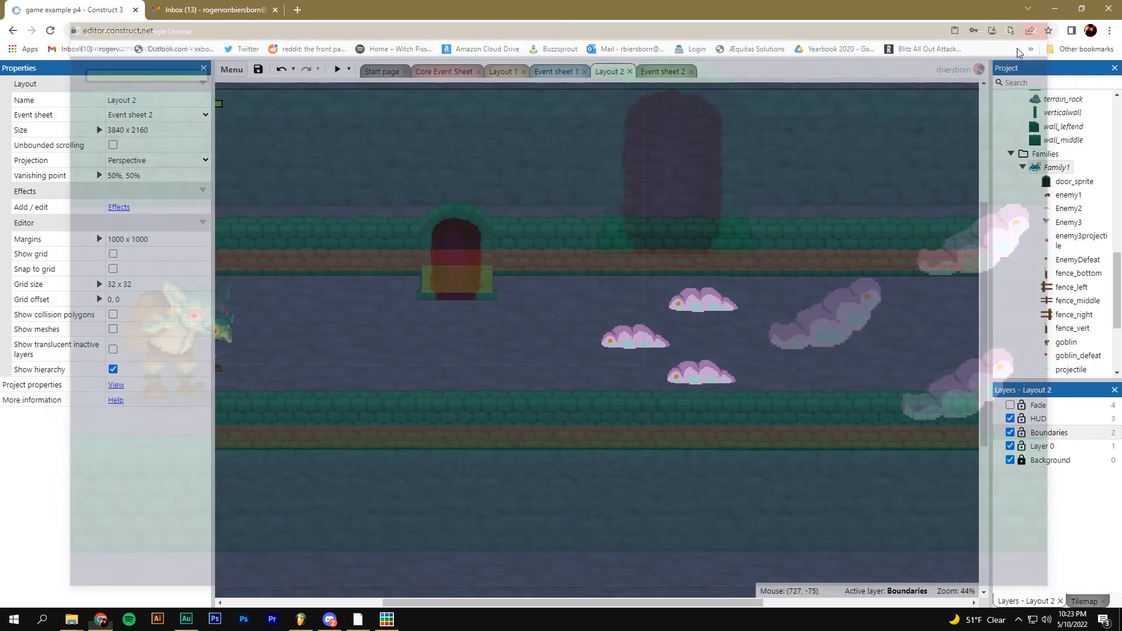
Delete the arched door and move the door trigger to the right exit at 3978, 965
mouse_move(459, 226)
mouse_down()
mouse_move(444, 200)
mouse_move(462, 204)
mouse_up()
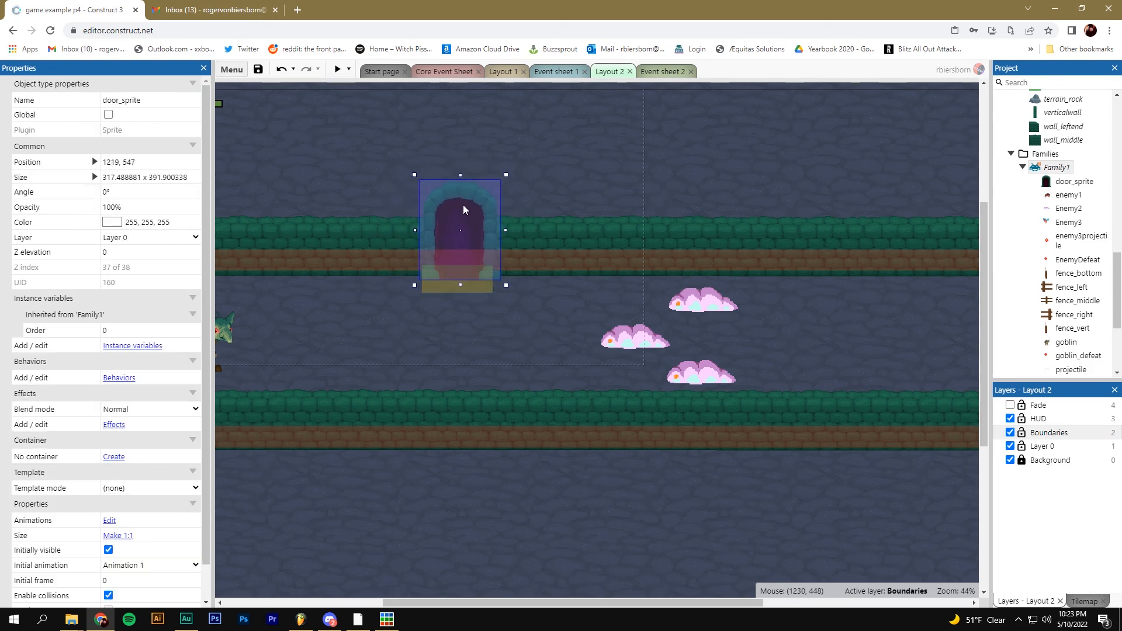
key(Delete)
click(422, 294)
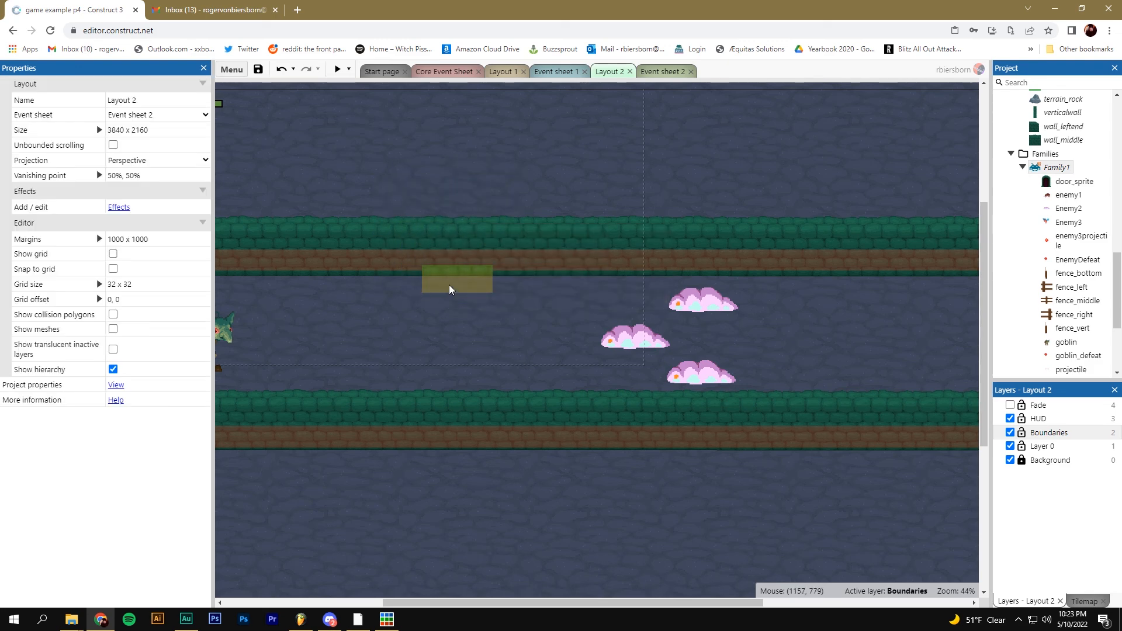
click(449, 286)
ctrl+scroll(448, 316, down, 3)
ctrl+scroll(466, 299, down, 1)
drag(466, 299, 852, 364)
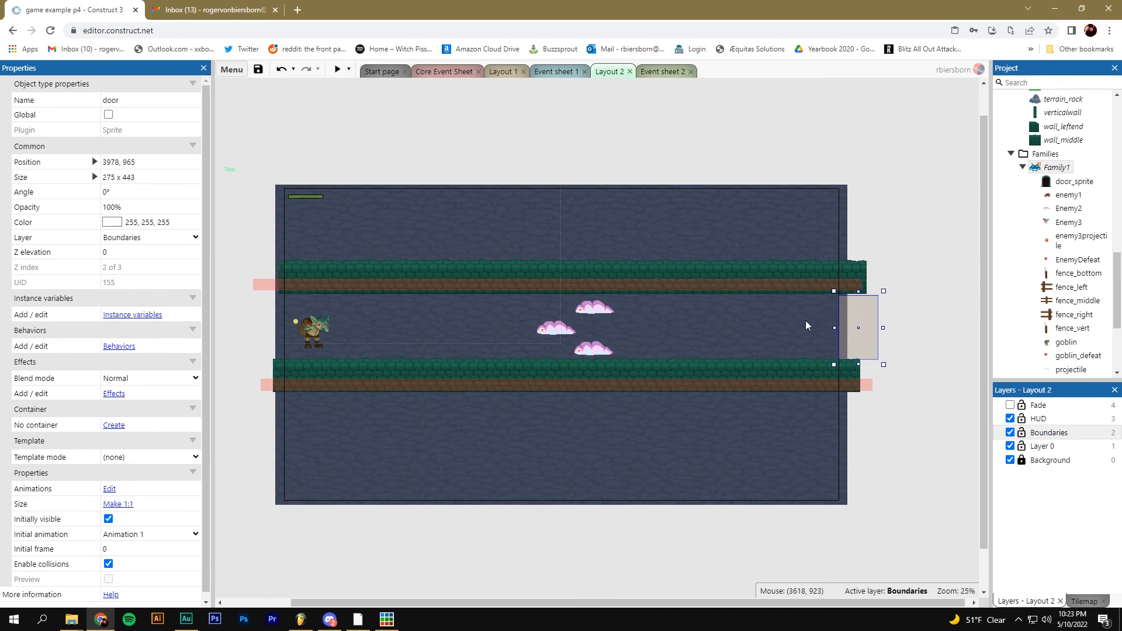
Create a Sprite named direction_arrow on Layer 0 and place it in the layout
click(763, 338)
click(1033, 445)
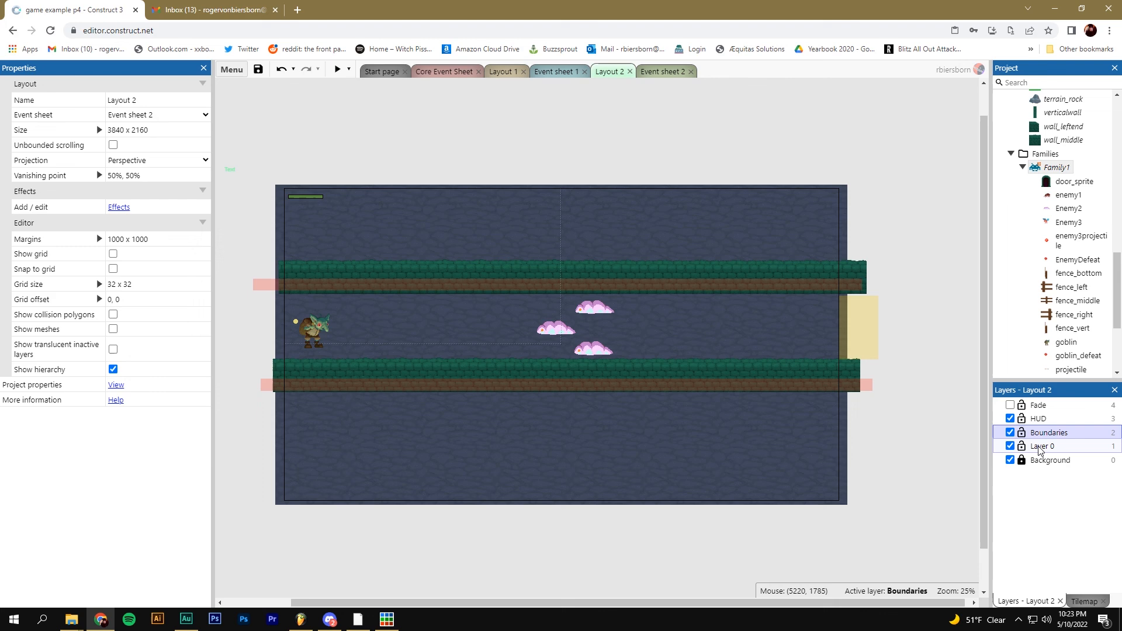
right_click(692, 322)
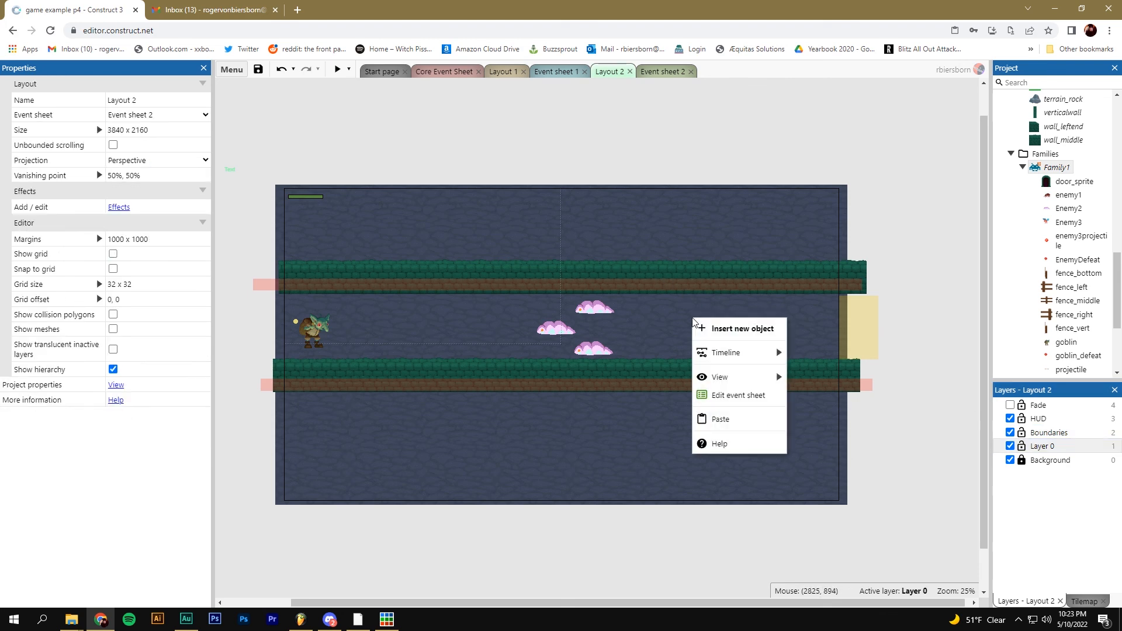
click(707, 328)
scroll(559, 350, down, 6)
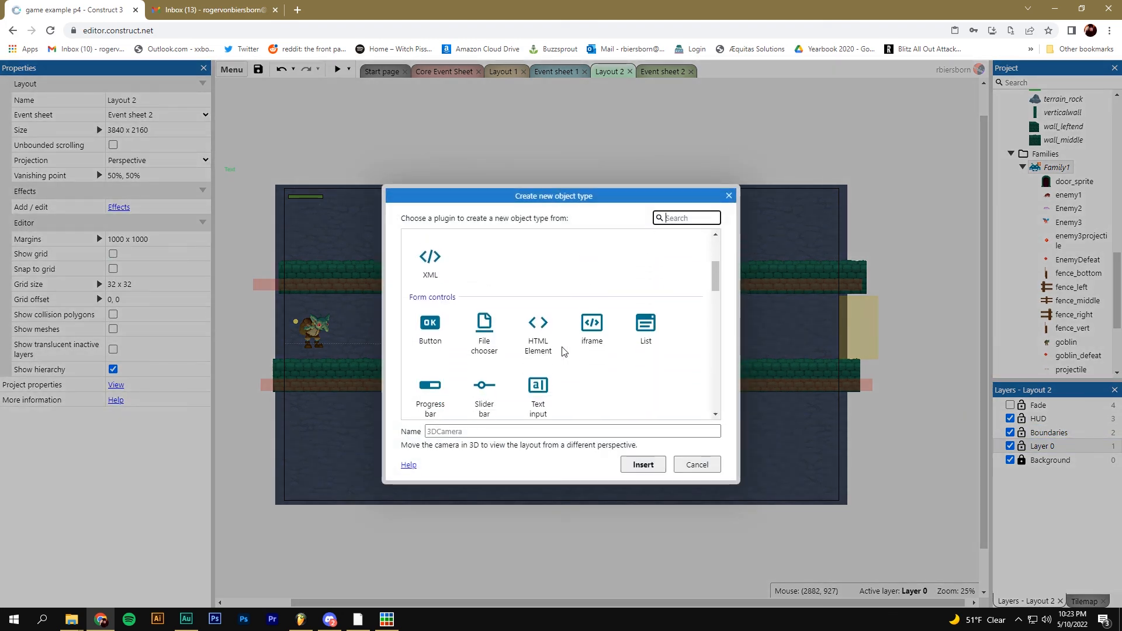
click(591, 261)
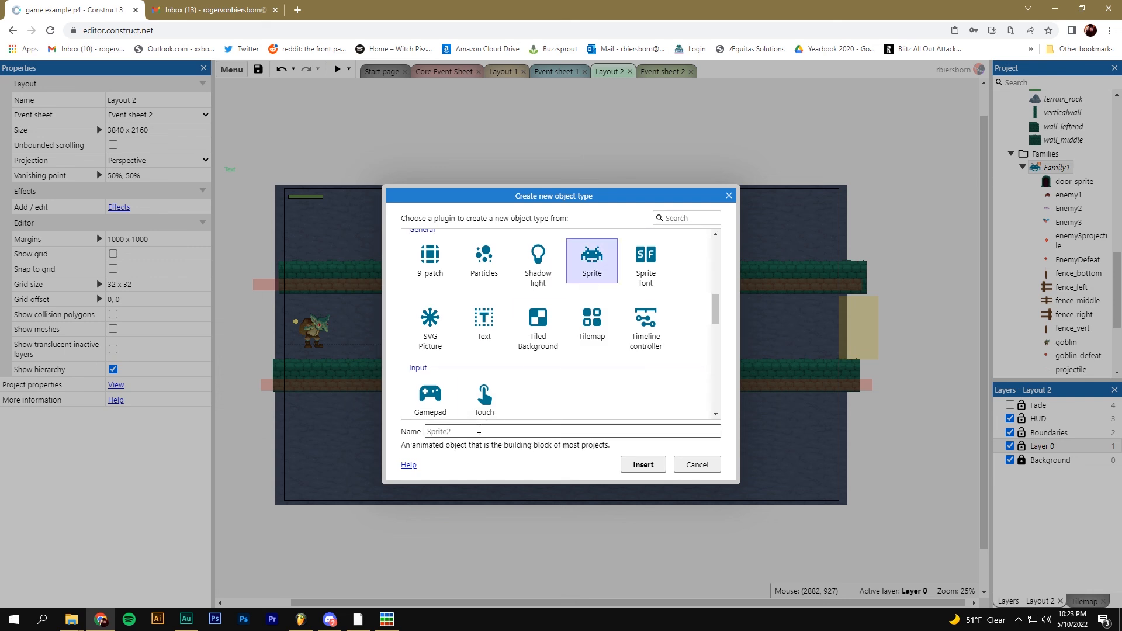
click(478, 430)
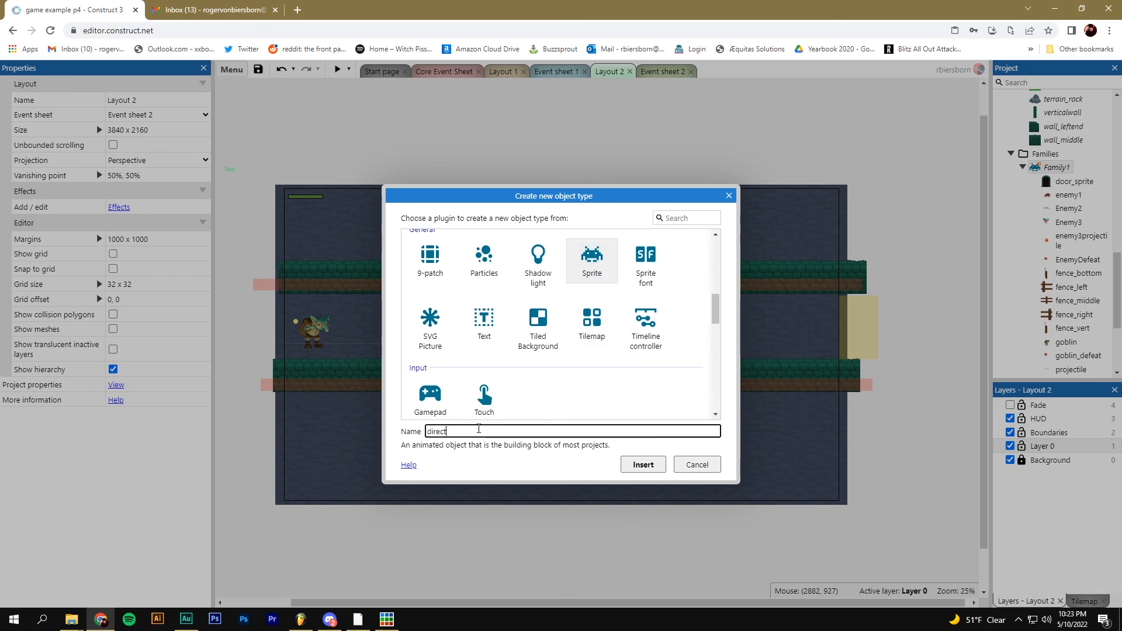
text(direction_arrow)
key(Return)
click(414, 328)
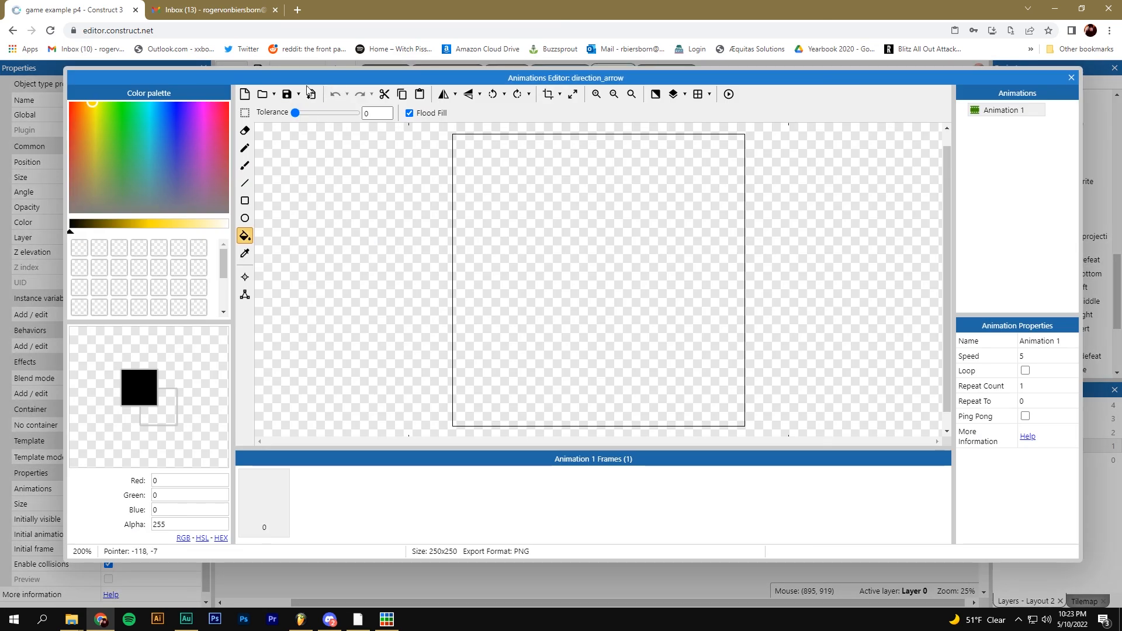
Load the 7-frame arrow image at speed 12 and place the arrow at 3650, 956
click(264, 97)
double_click(393, 97)
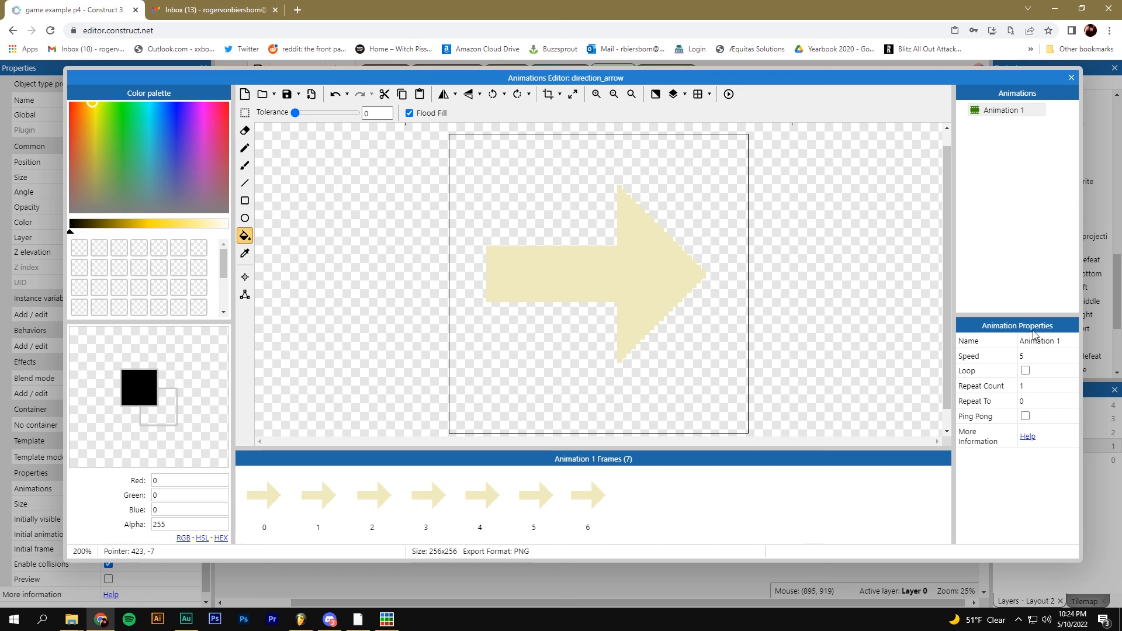
click(1027, 355)
text(12)
key(Tab)
click(1071, 78)
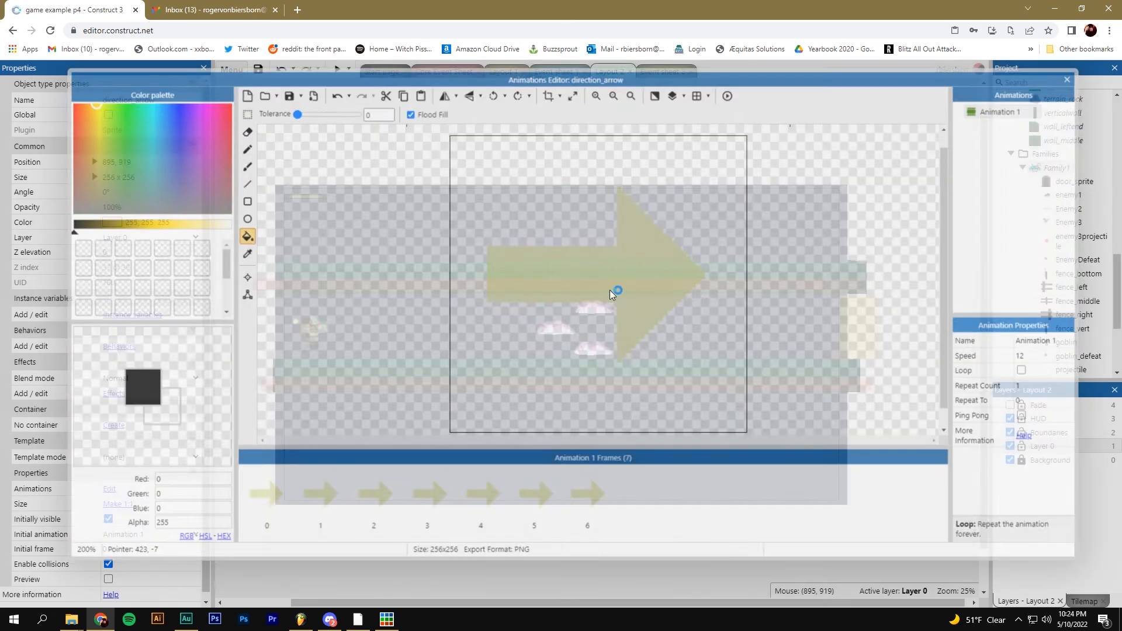
drag(410, 323, 820, 325)
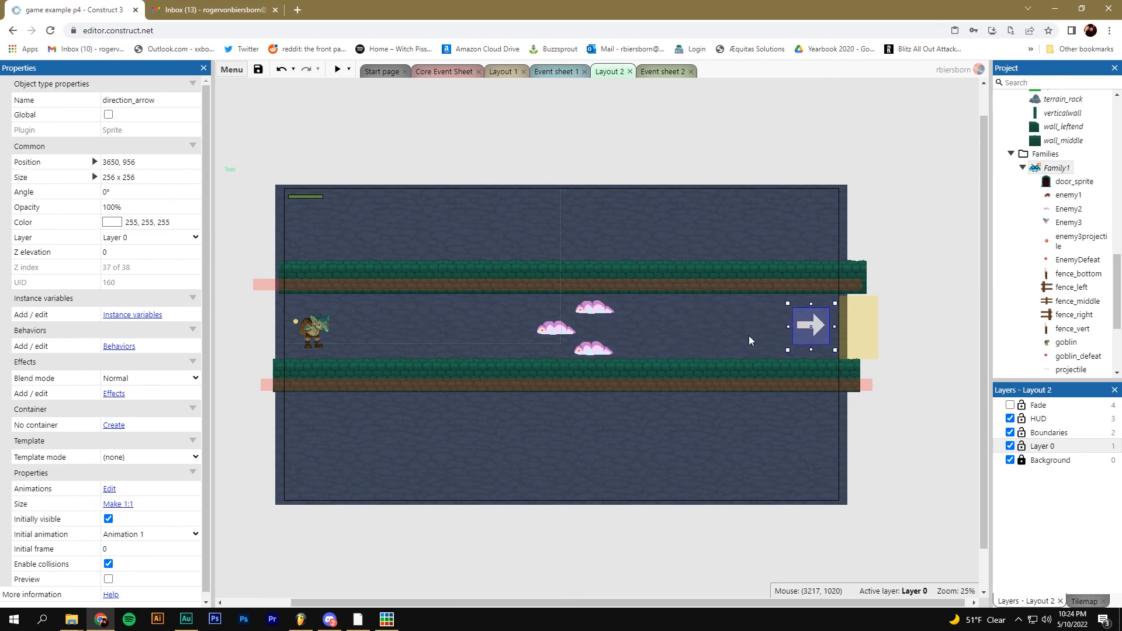
key(F5)
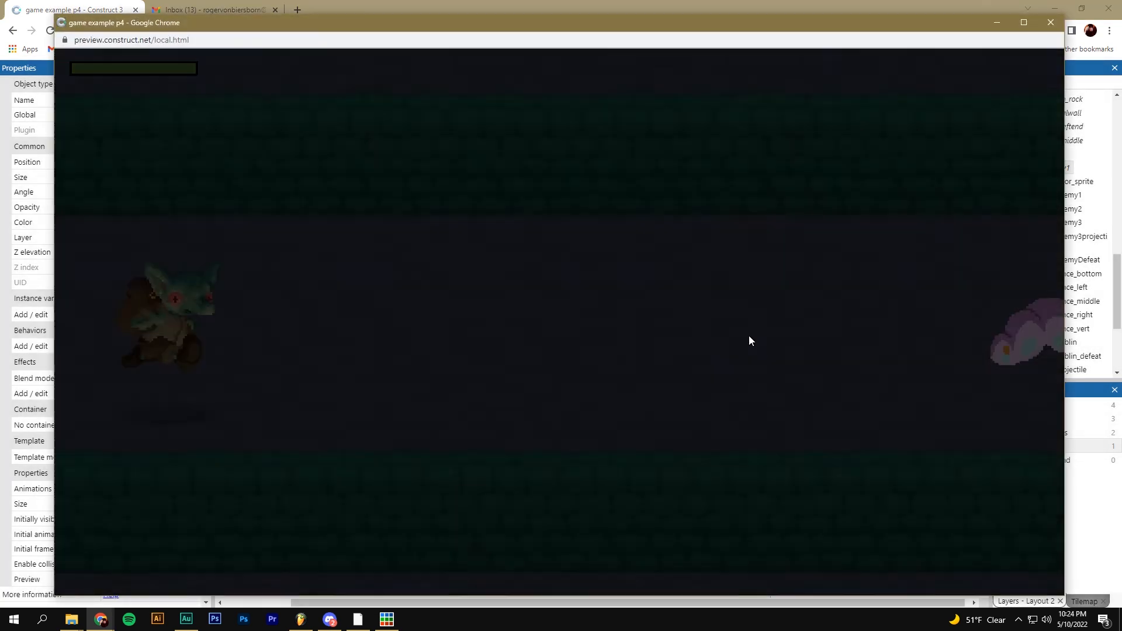
key(s)
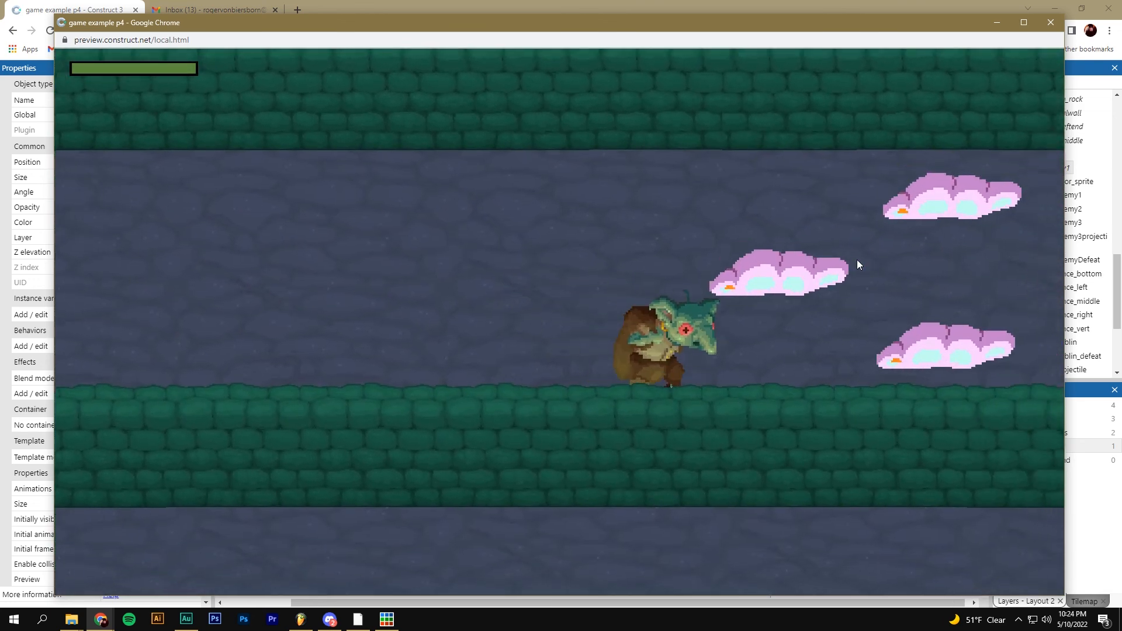
key(w)
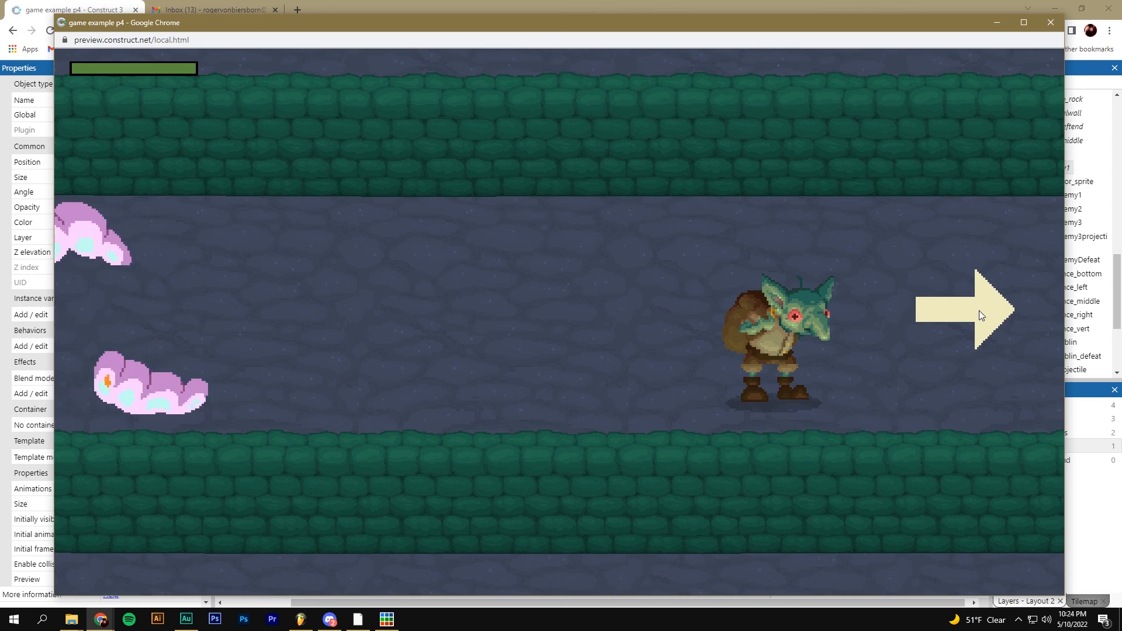
key(d)
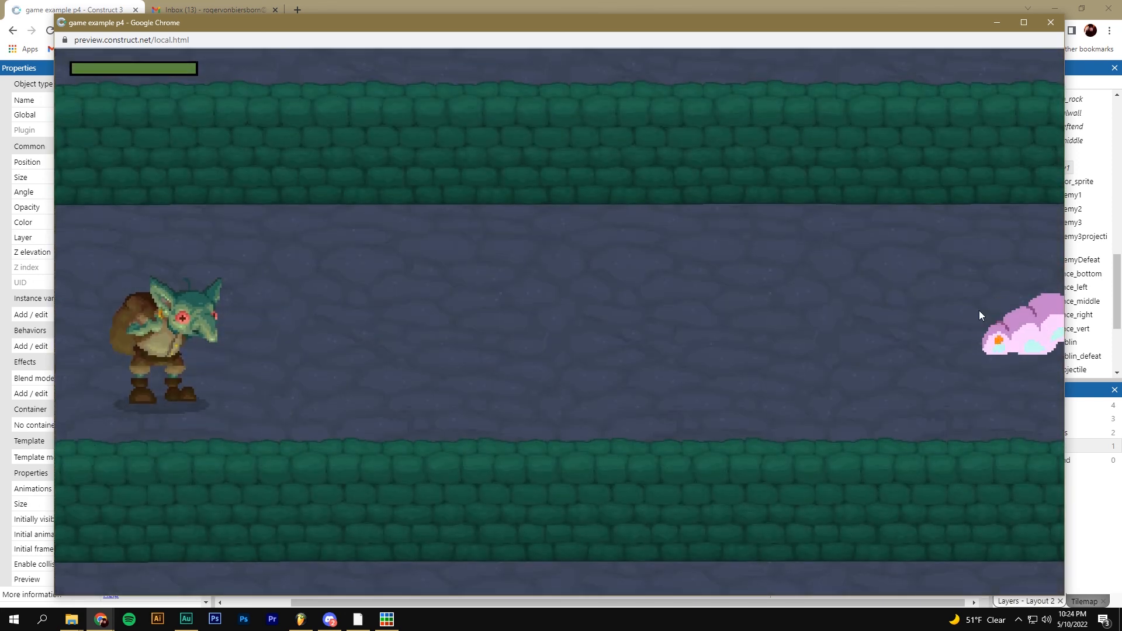
click(1050, 22)
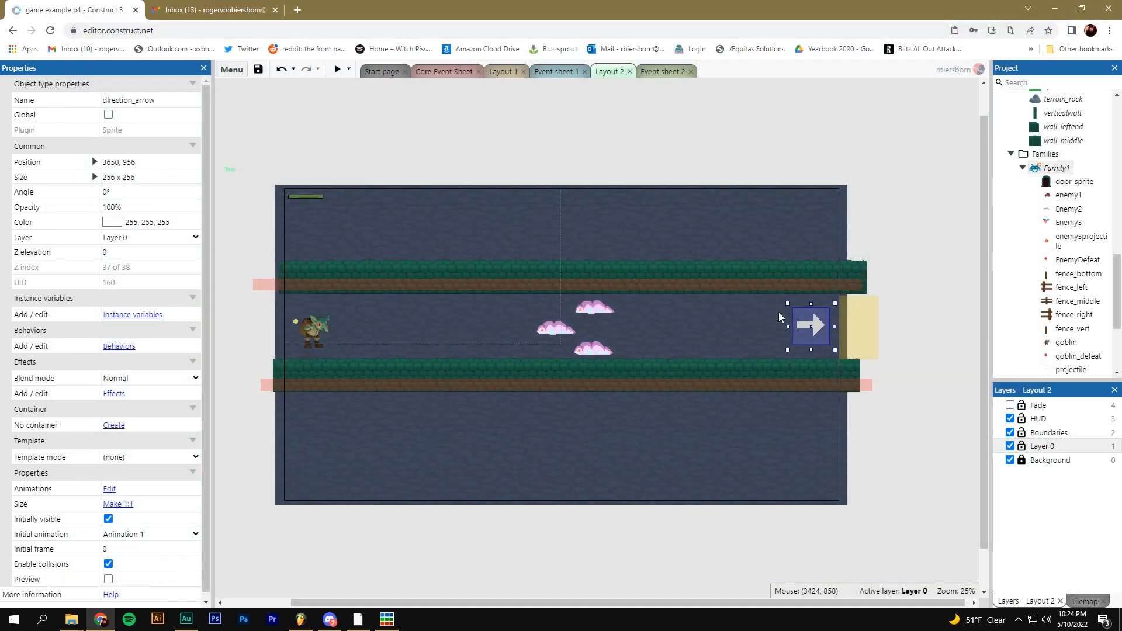
click(892, 312)
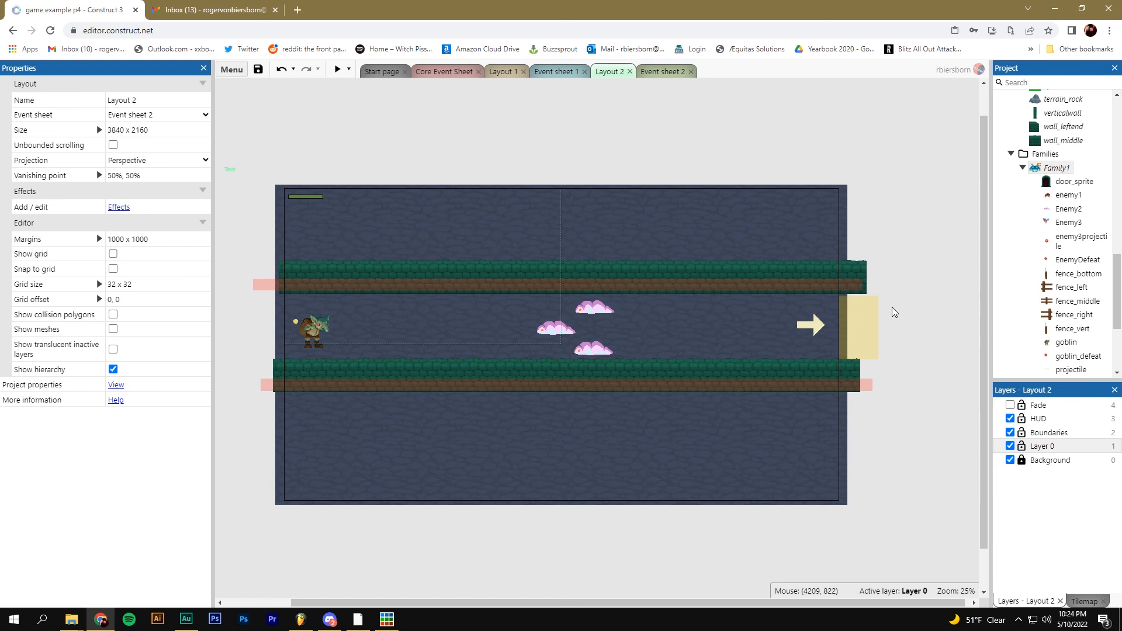